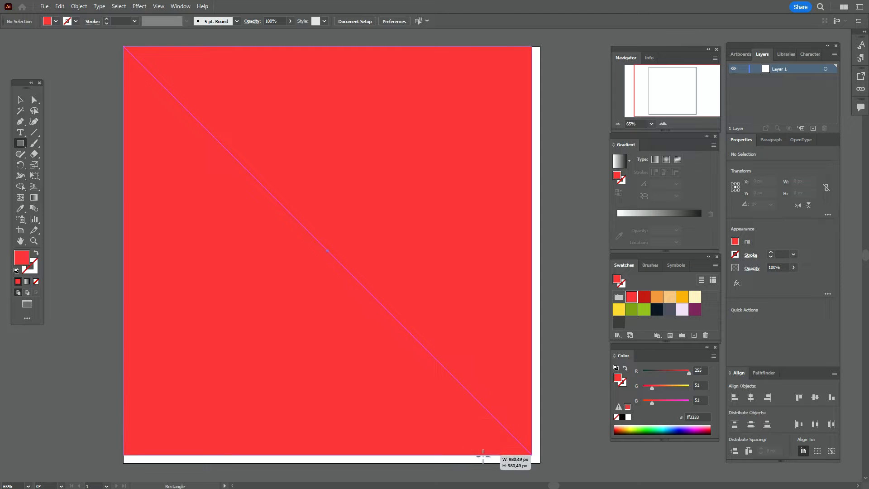
Step: Deselect the red background square and create a 655 × 437 px ellipse with the light orange f7c175 fill
click(20, 102)
click(75, 94)
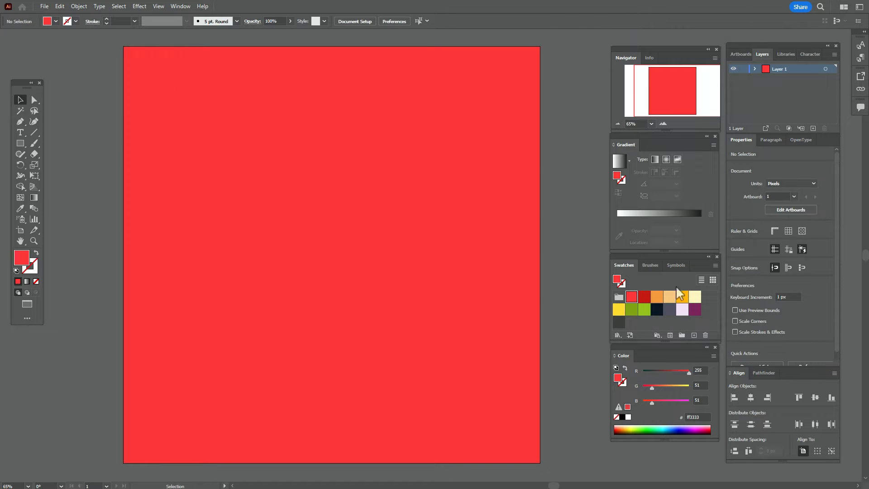
click(669, 297)
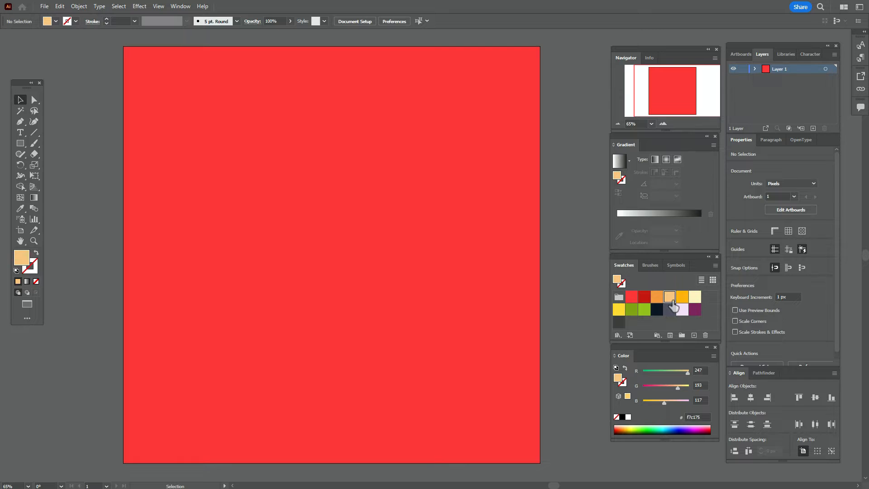
click(21, 142)
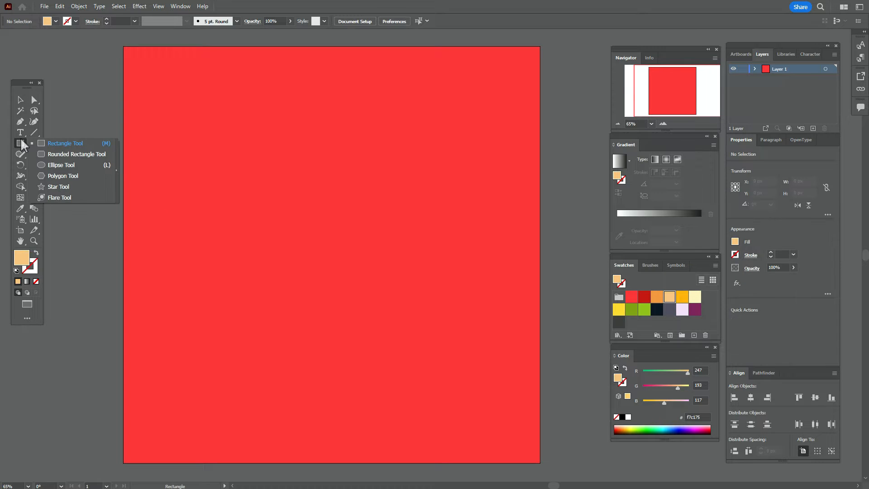
drag(21, 144, 67, 164)
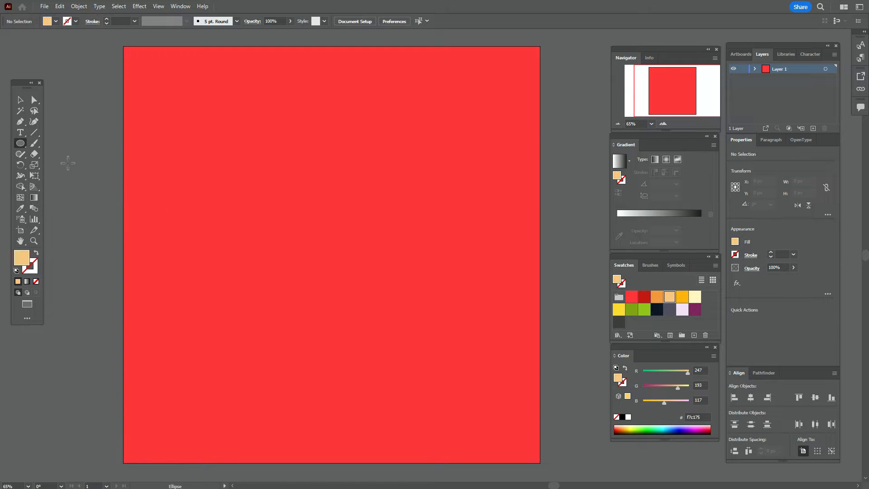
click(321, 197)
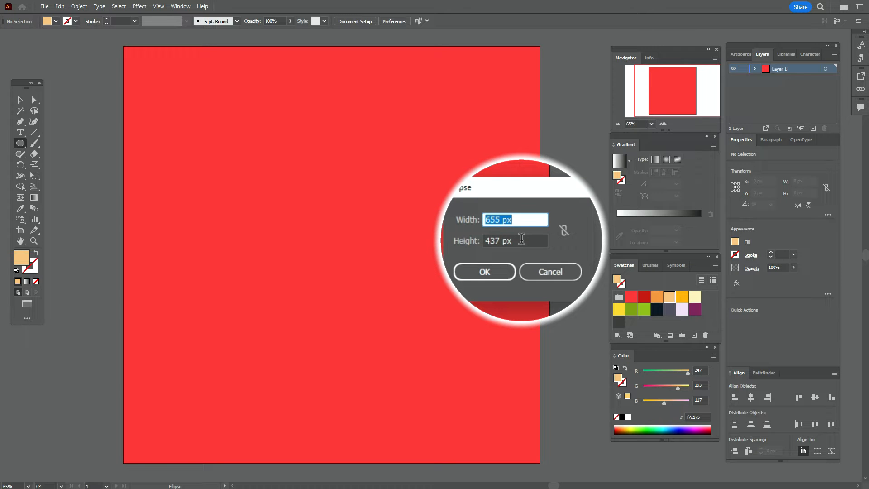
click(491, 271)
Step: Move the ellipse onto the middle of the red square and rotate it about 25° clockwise
click(20, 101)
drag(494, 311, 345, 282)
drag(450, 258, 447, 323)
drag(367, 302, 384, 308)
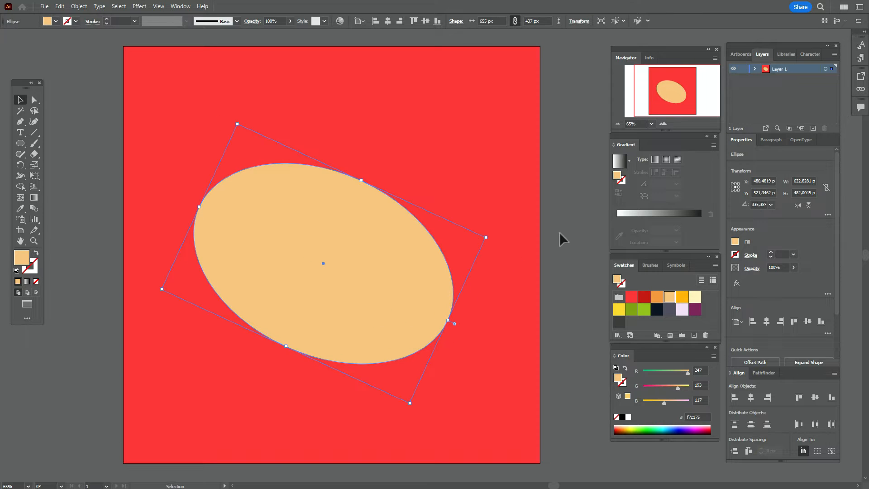
Step: Reshape the ellipse into an uneven oval by moving its upper anchor point inward and its right anchor point slightly up
click(34, 99)
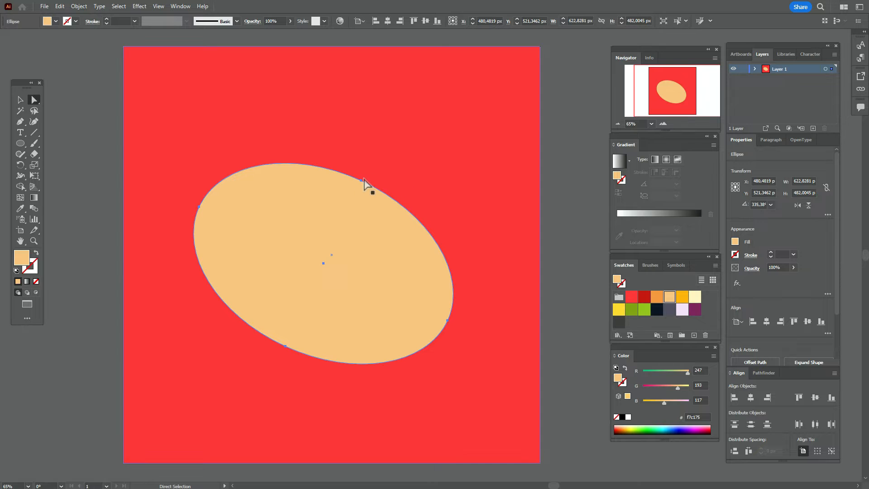
click(362, 181)
drag(362, 183, 358, 203)
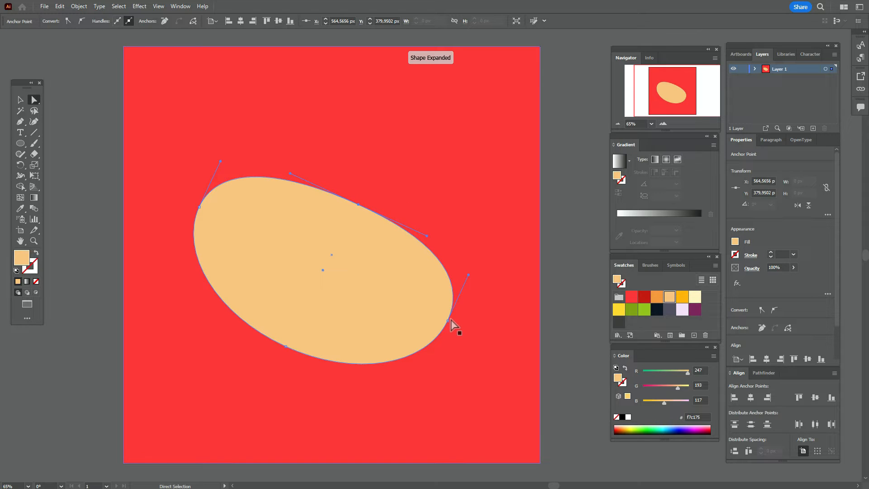
drag(447, 323, 449, 311)
click(23, 104)
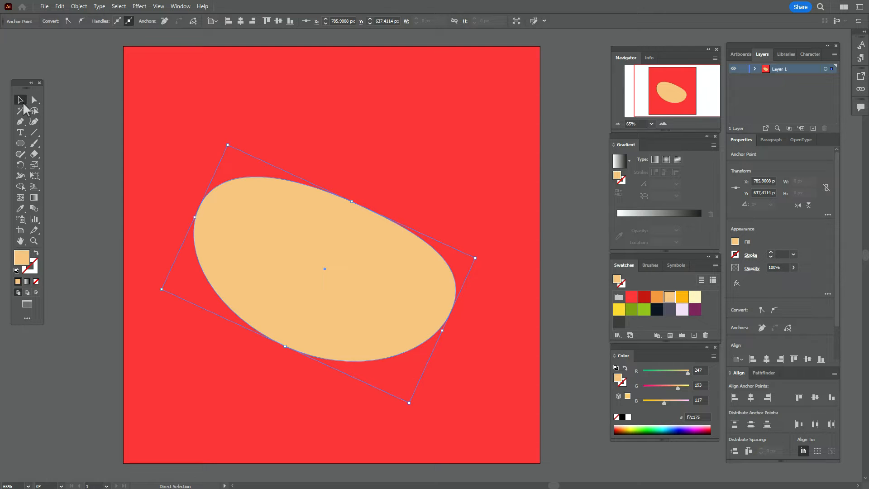
click(66, 124)
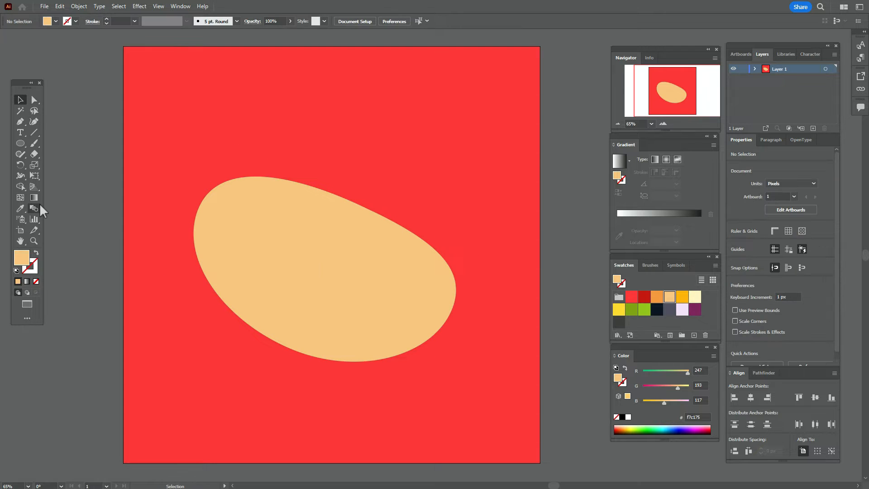
Step: Draw a closed five-sided shape with the Pen tool, overlapping the right part of the oval as a slice-shaped wedge
click(20, 121)
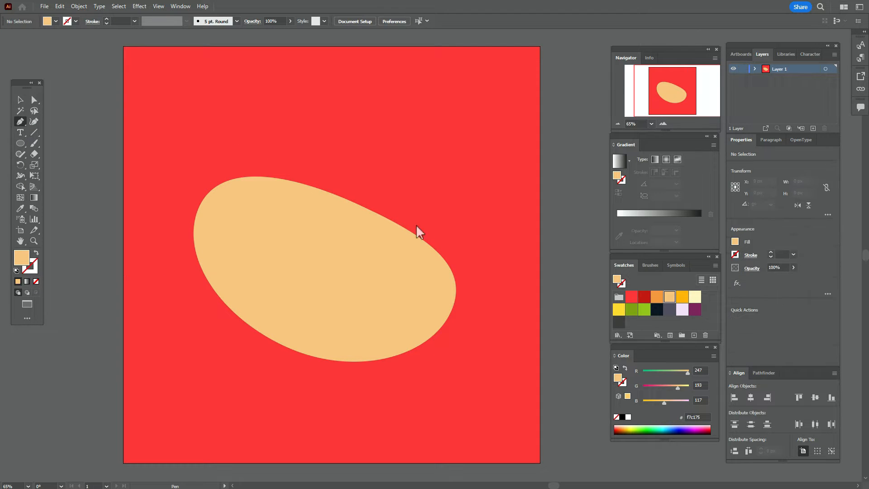
click(371, 188)
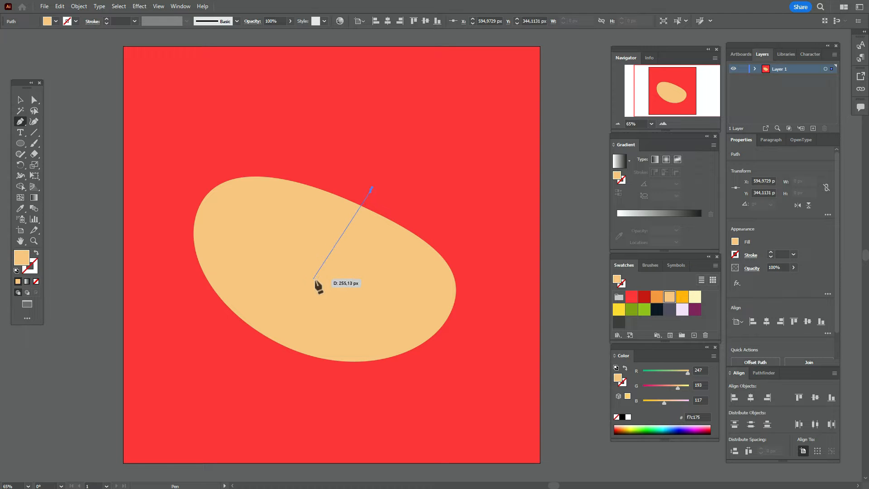
click(300, 273)
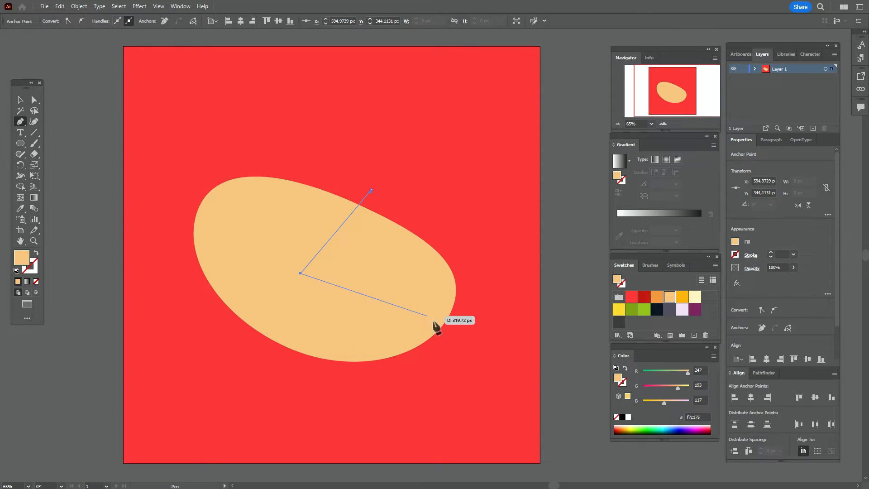
click(455, 331)
click(488, 234)
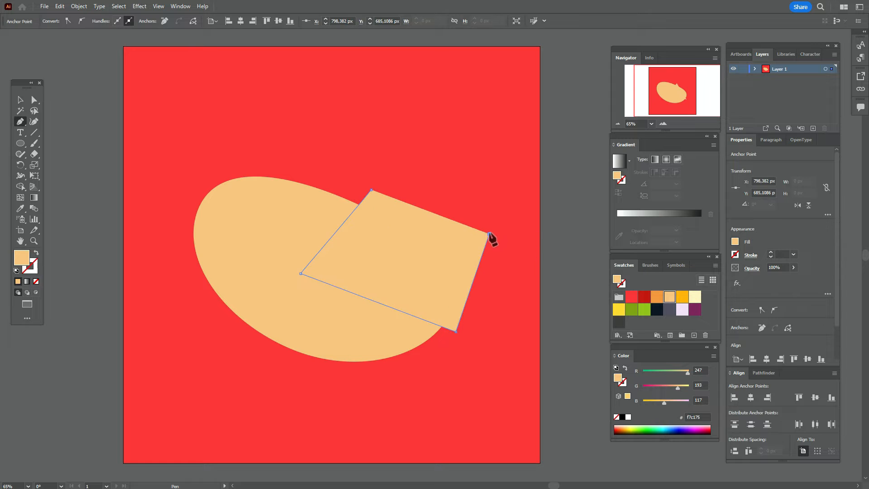
click(433, 174)
click(371, 190)
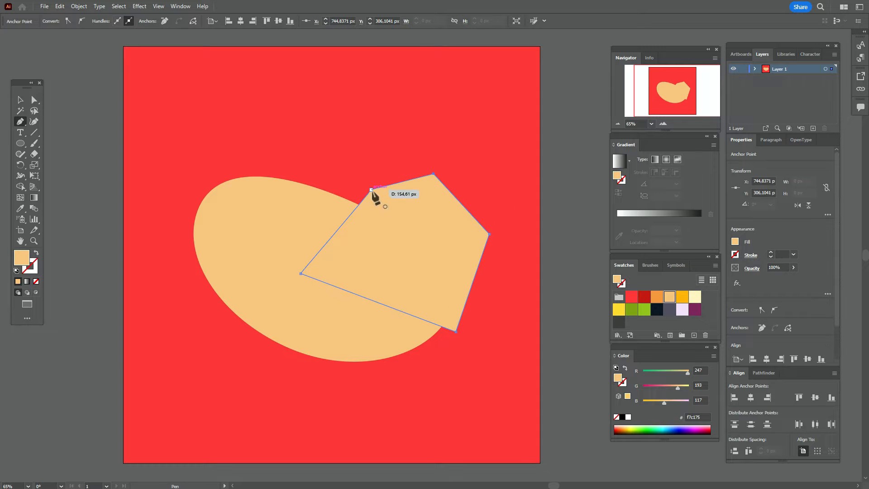
Step: Subtract the five-sided shape from the oval with Minus Front to cut the slice opening out of the crust
click(20, 100)
shift+click(267, 210)
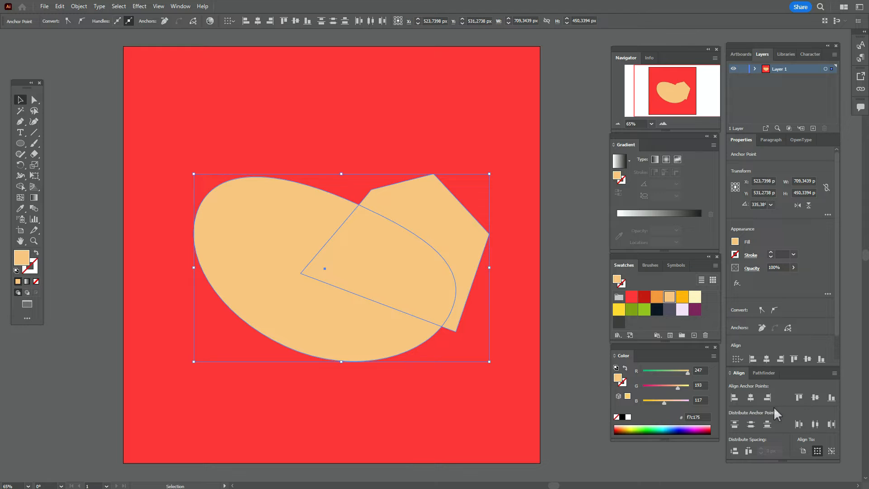
click(764, 373)
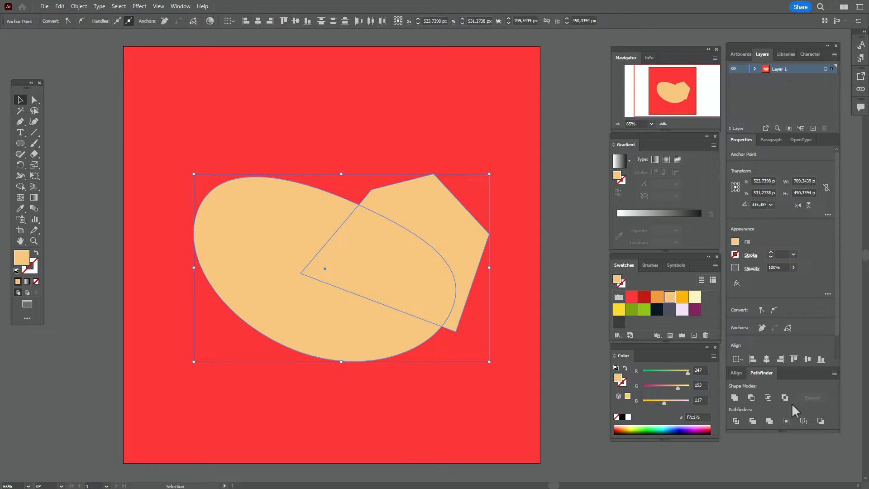
click(751, 398)
click(573, 272)
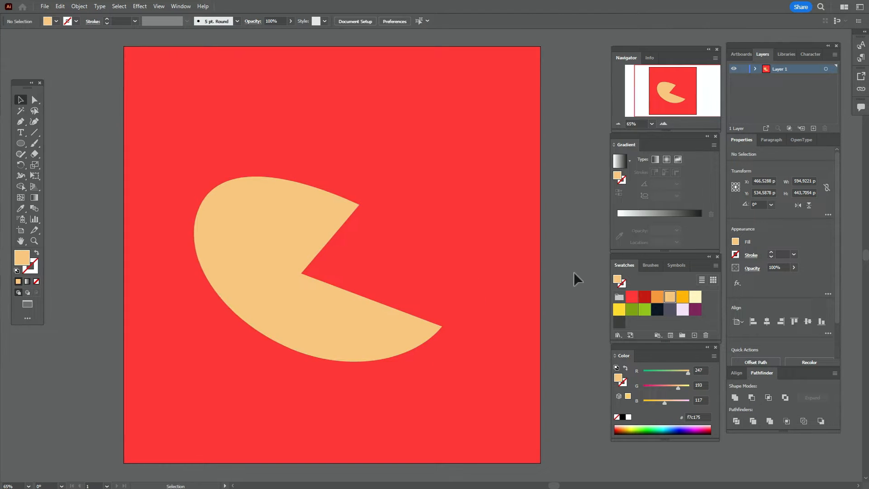
Step: Paint a closed wavy ff3333 outline with the Paintbrush just inside the crust's edge, closing it across the slice opening
drag(531, 292, 525, 296)
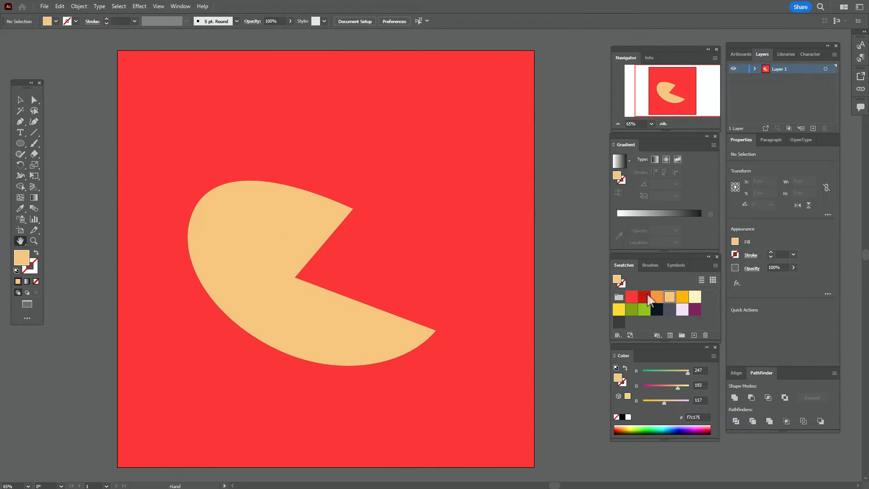
click(630, 298)
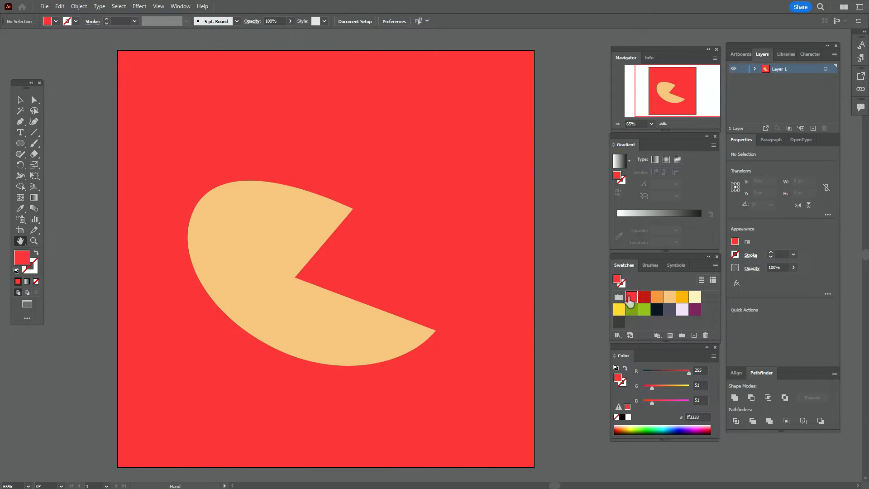
double_click(34, 145)
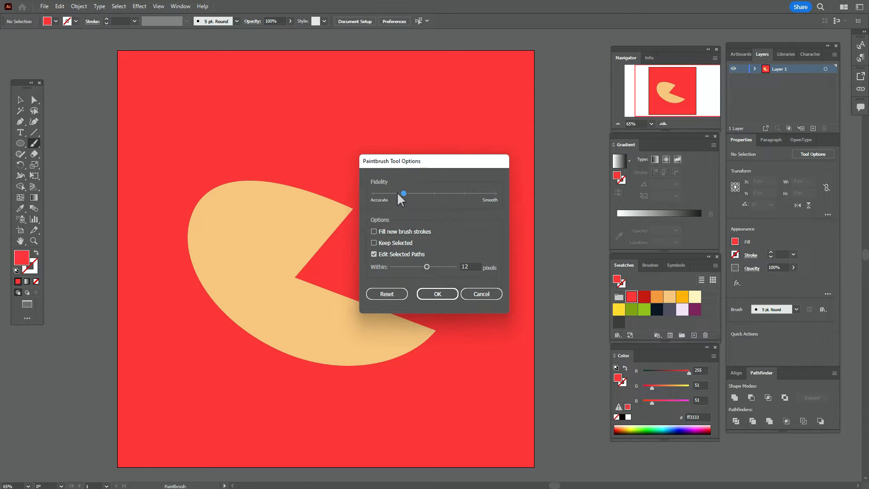
click(438, 294)
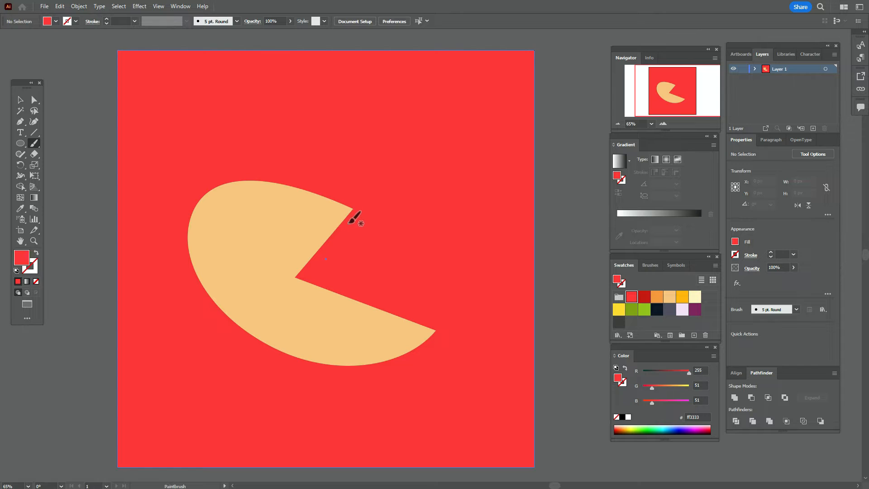
mouse_move(346, 217)
mouse_down()
mouse_move(292, 192)
mouse_move(239, 192)
mouse_up()
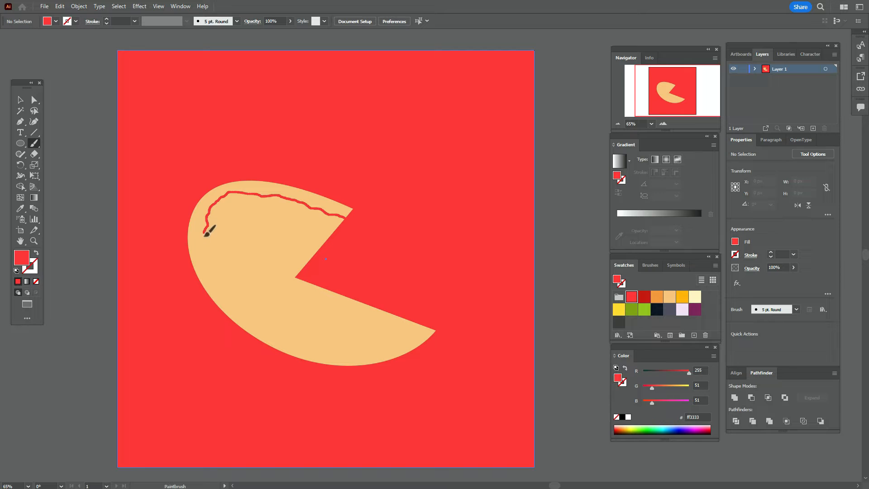
drag(210, 259, 258, 320)
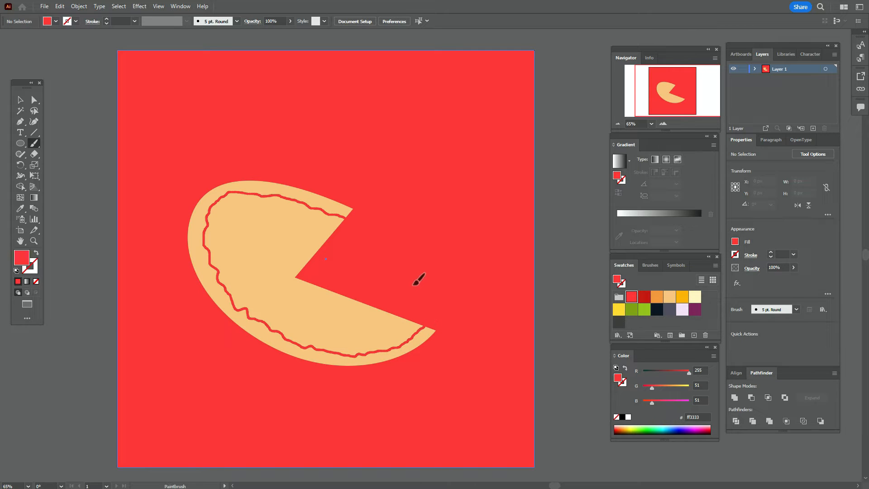
drag(357, 227, 347, 217)
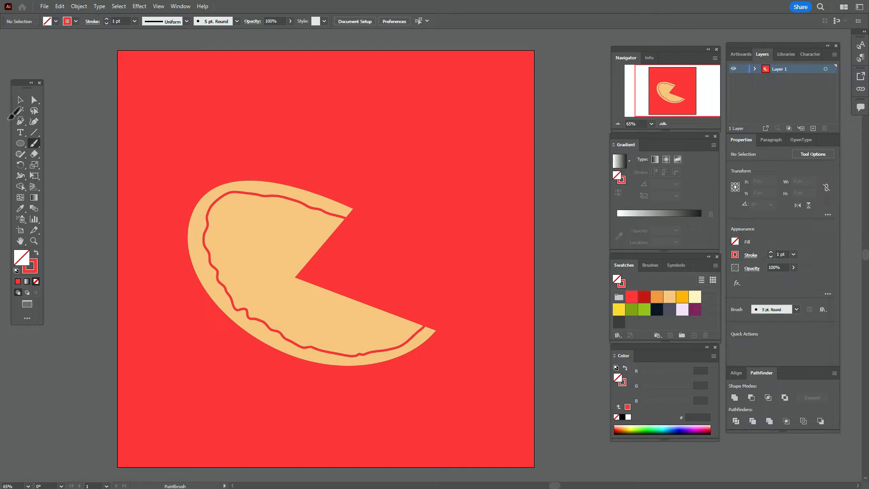
Step: Swap fill and stroke on the wavy outline so it becomes a solid red sauce shape
click(20, 99)
click(334, 221)
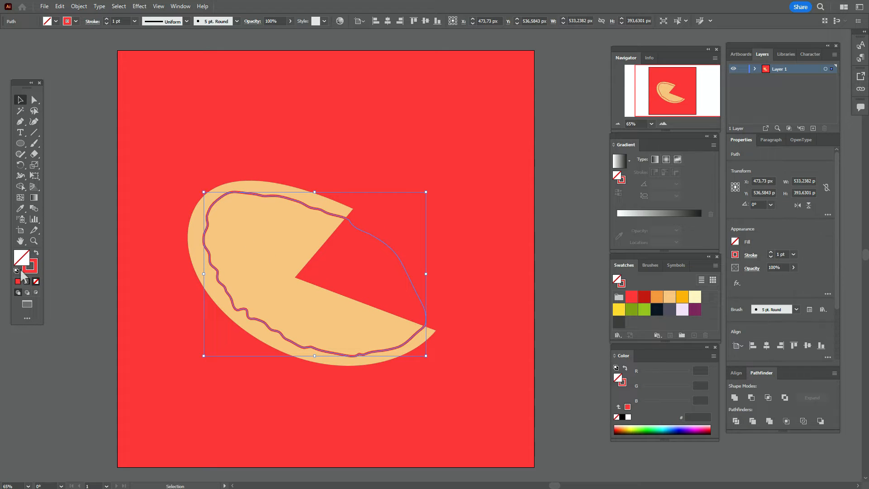
click(36, 252)
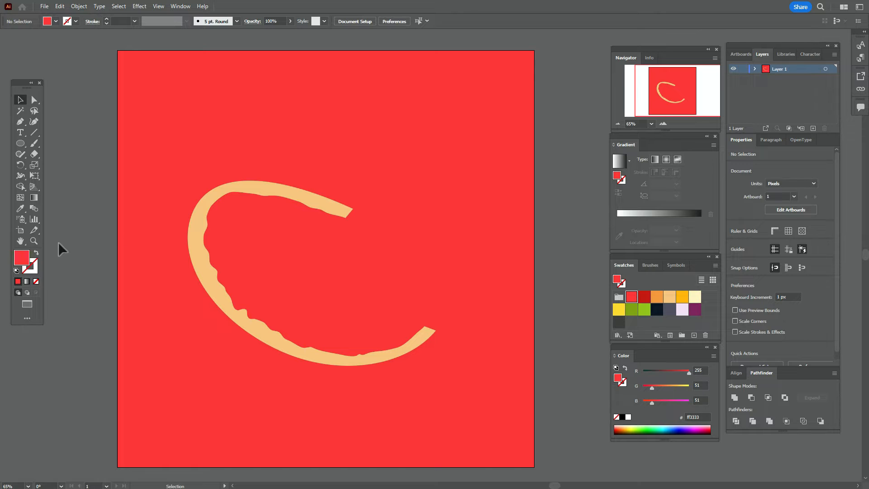
Step: Copy the crust in front and intersect the copy with the red sauce shape to trim the sauce to the slice opening
click(341, 308)
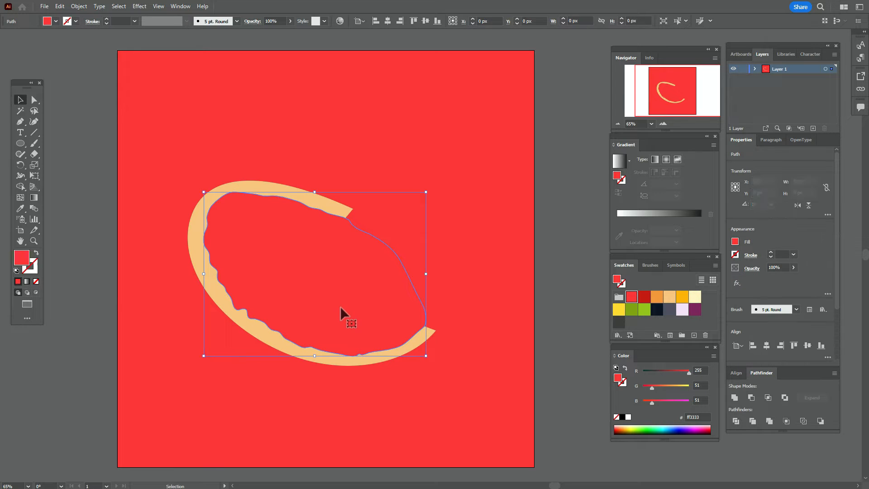
click(344, 210)
key(ctrl+c)
key(ctrl+f)
shift+click(304, 233)
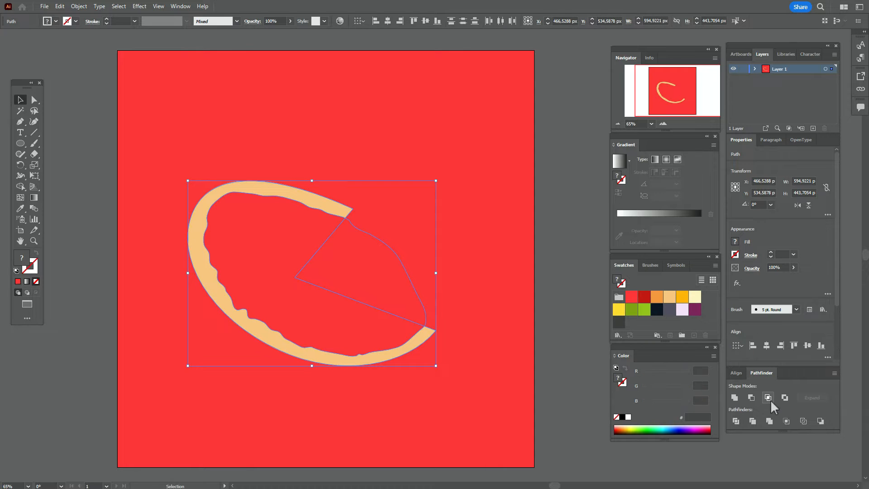
click(769, 399)
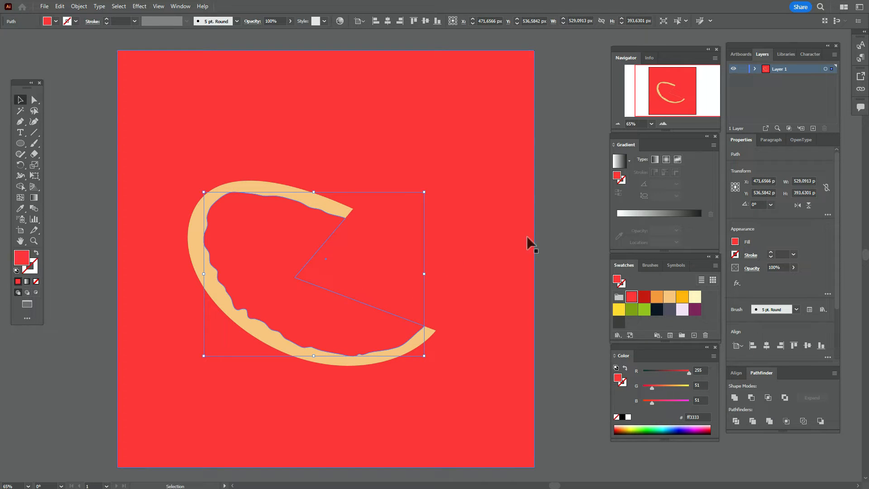
click(547, 246)
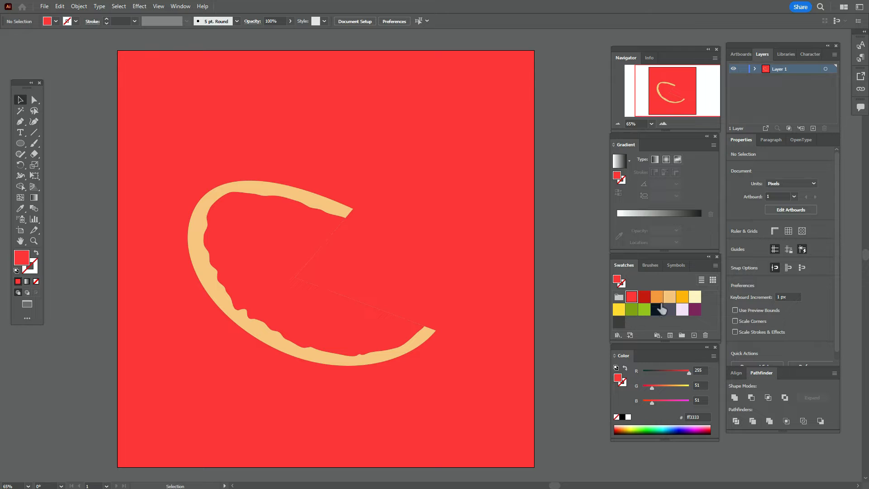
Step: Paint a closed wavy ffb000 cheese outline with the Paintbrush just inside the sauce edge, closing it across the slice opening
click(682, 298)
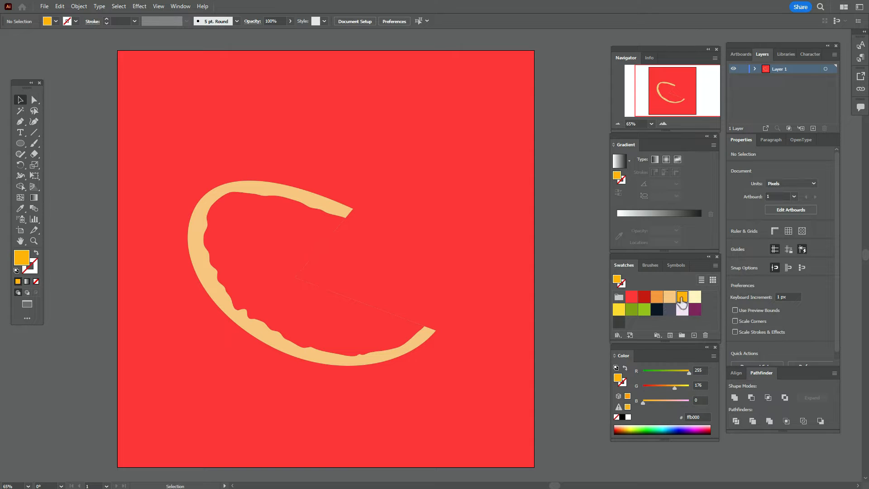
click(34, 142)
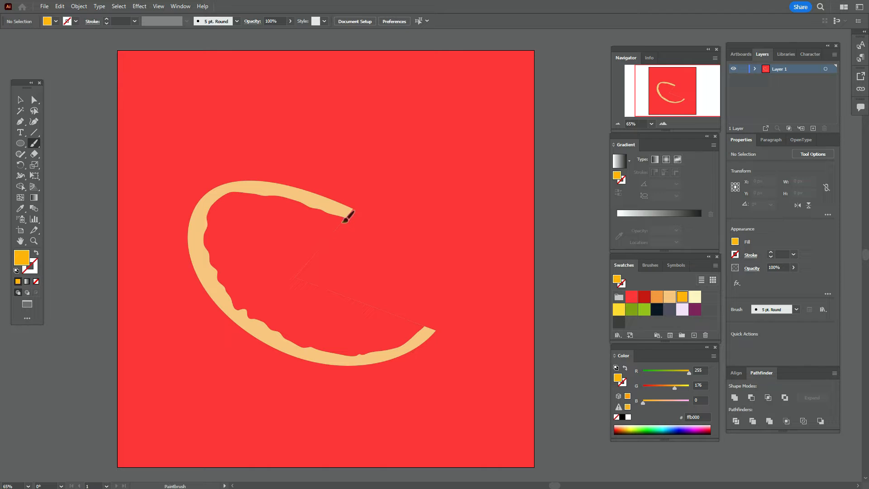
mouse_move(316, 211)
mouse_down()
mouse_move(247, 198)
mouse_move(219, 206)
mouse_move(211, 243)
mouse_move(244, 303)
mouse_move(288, 337)
mouse_move(364, 352)
mouse_move(420, 324)
mouse_move(347, 222)
mouse_up()
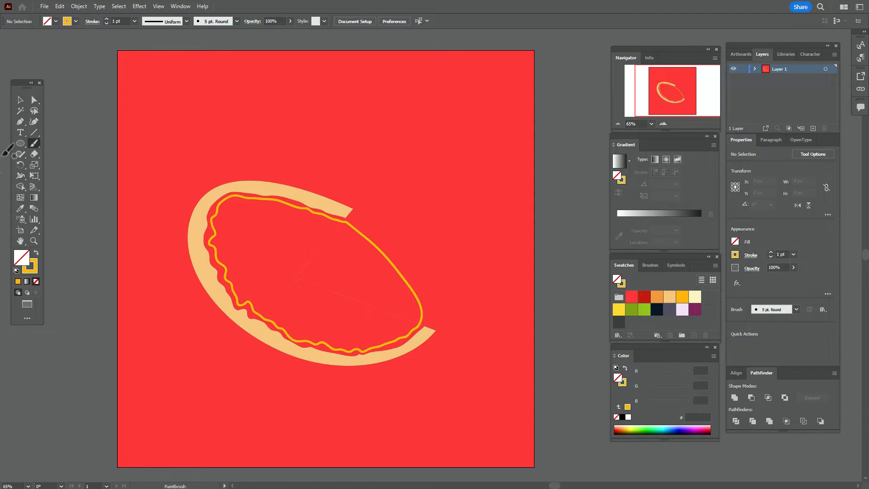
click(21, 101)
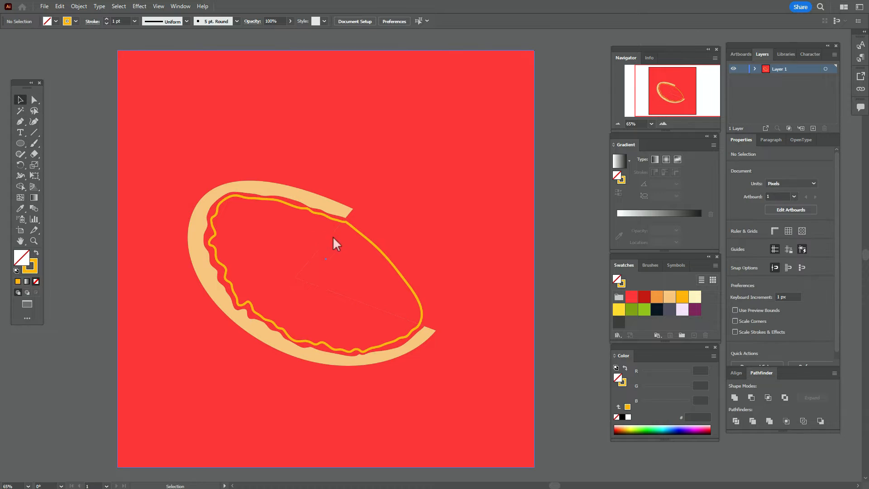
Step: Swap fill and stroke on the wavy ffb000 outline so it becomes a solid cheese shape
click(368, 245)
click(36, 254)
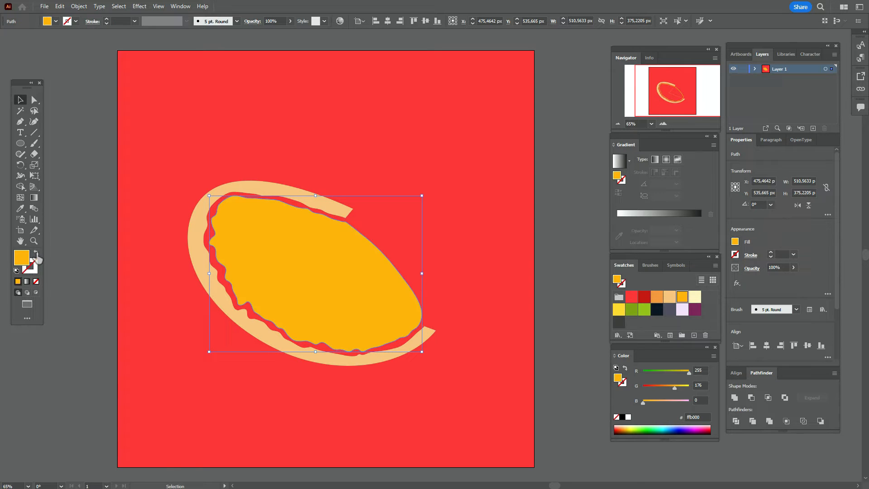
click(568, 246)
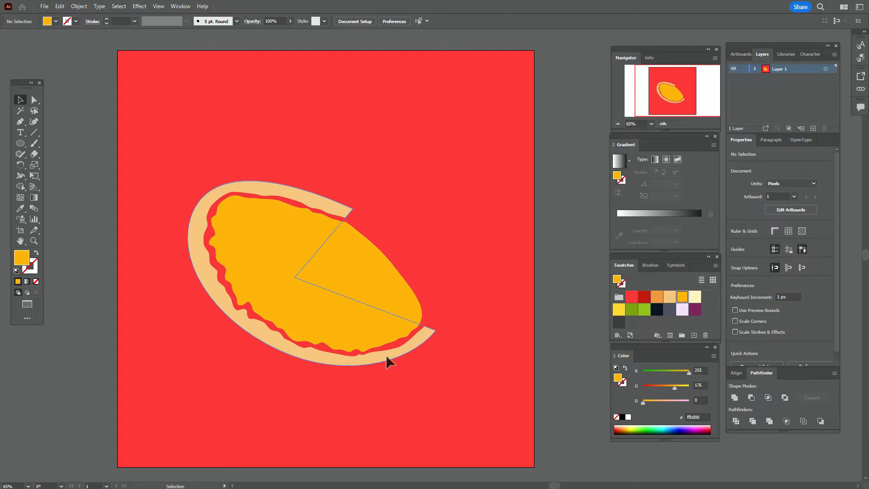
Step: Cut the part of the ffb000 cheese that covers the slice opening with the Shape Builder, using the crust as boundary
click(341, 355)
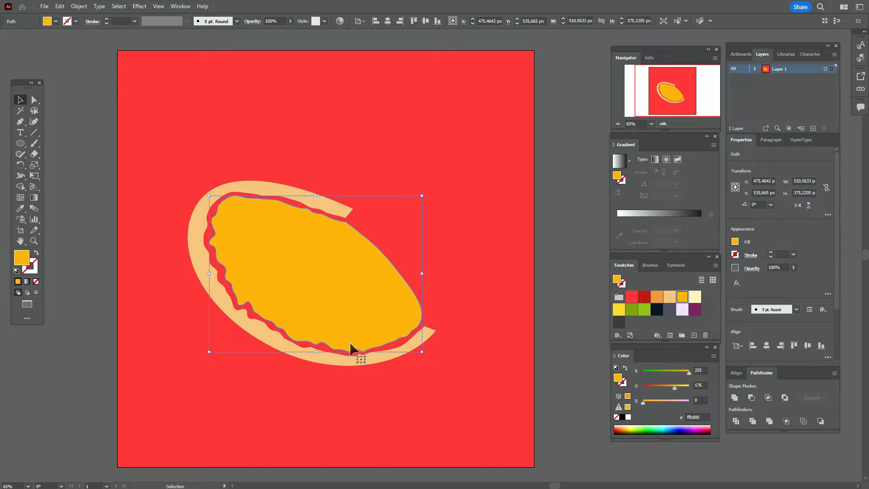
shift+click(423, 344)
click(20, 186)
alt+click(332, 261)
click(20, 100)
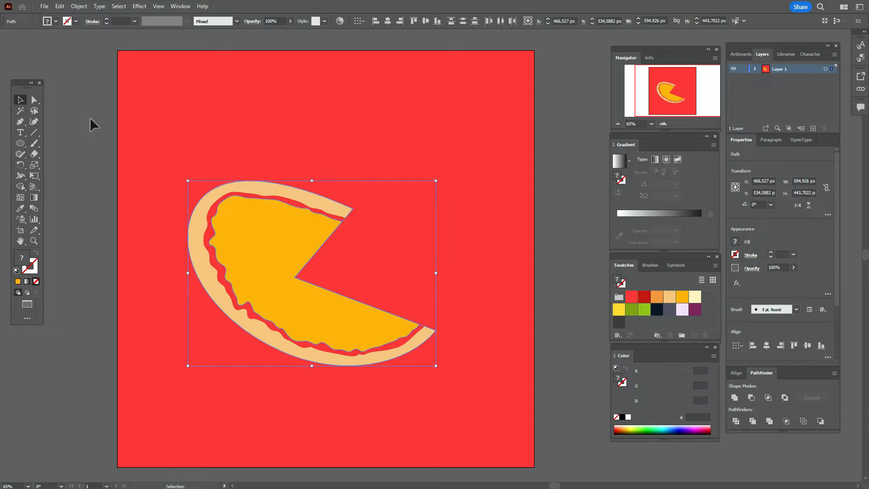
click(88, 118)
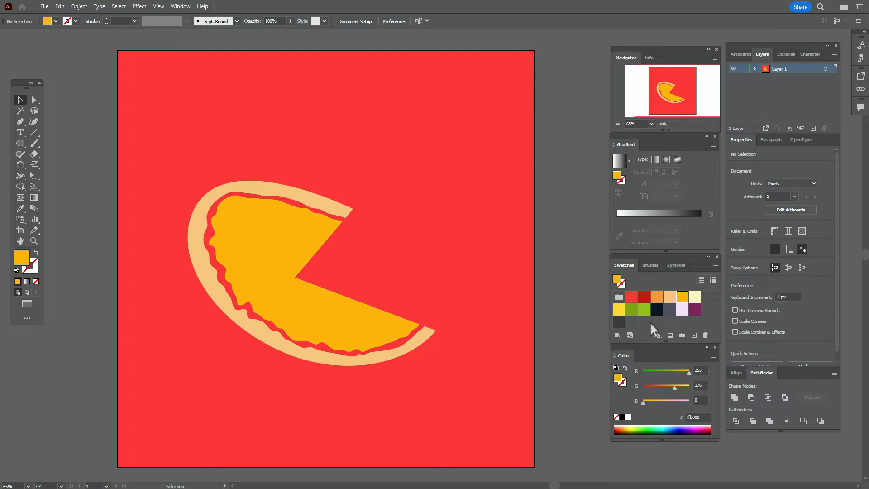
Step: Paint a closed wavy ffd522 outline with the Paintbrush just inside the orange cheese edge, closing it across the slice opening
click(619, 310)
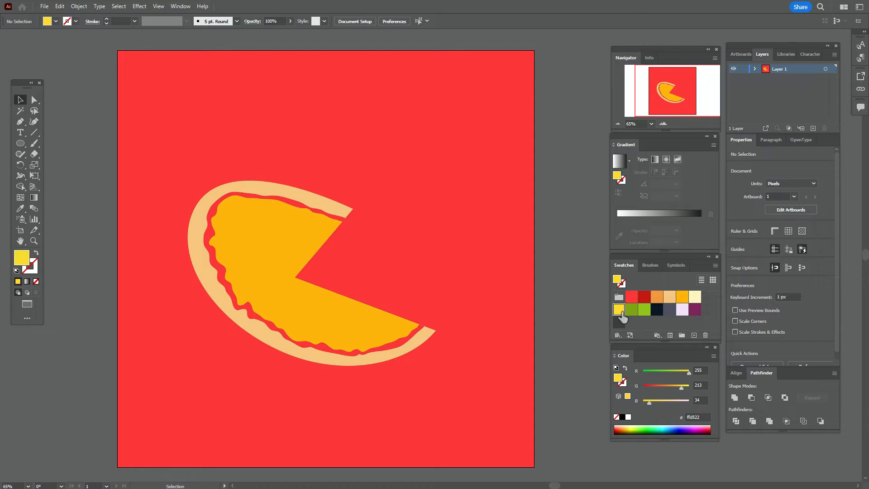
click(34, 143)
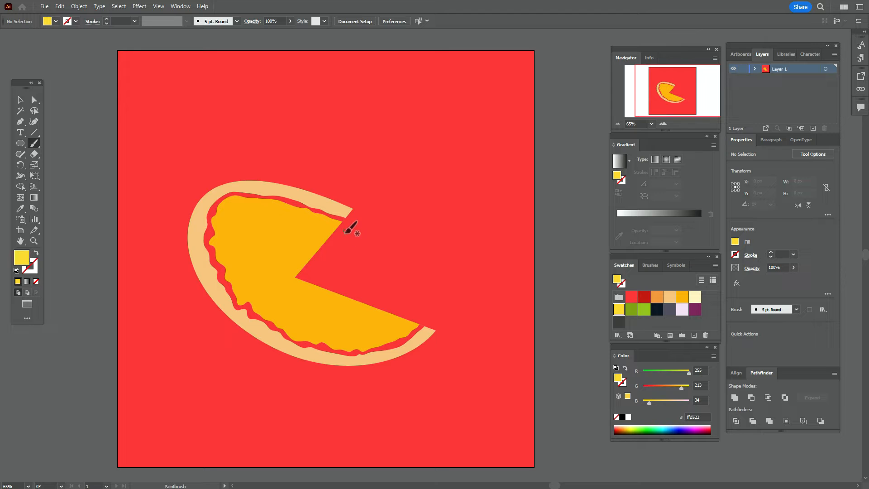
mouse_move(336, 222)
mouse_down()
mouse_move(242, 201)
mouse_move(218, 219)
mouse_move(218, 238)
mouse_move(254, 300)
mouse_move(308, 337)
mouse_move(338, 346)
mouse_move(407, 329)
mouse_move(346, 221)
mouse_up()
Step: Swap fill and stroke on the ffd522 outline so it becomes a solid yellow cheese shape
click(21, 100)
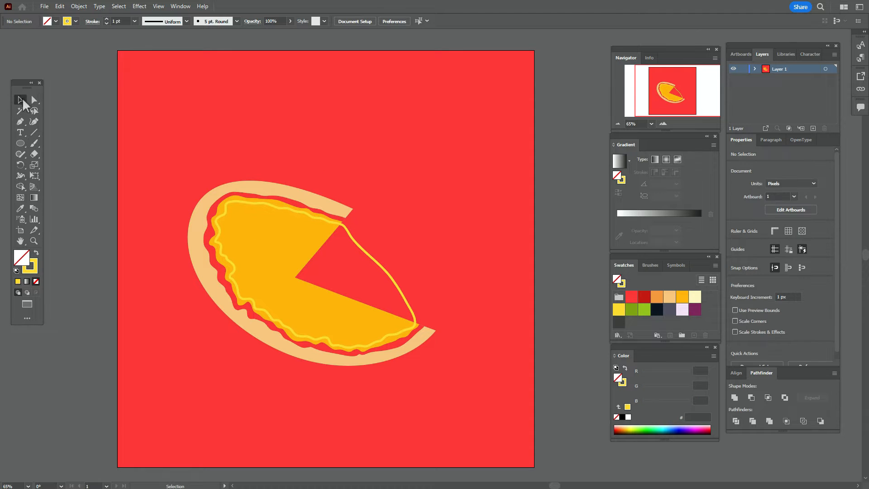
click(365, 250)
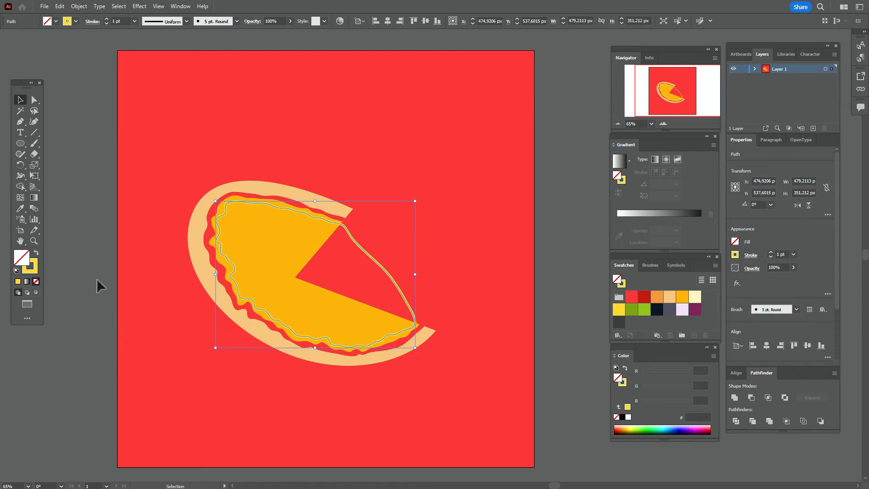
click(37, 255)
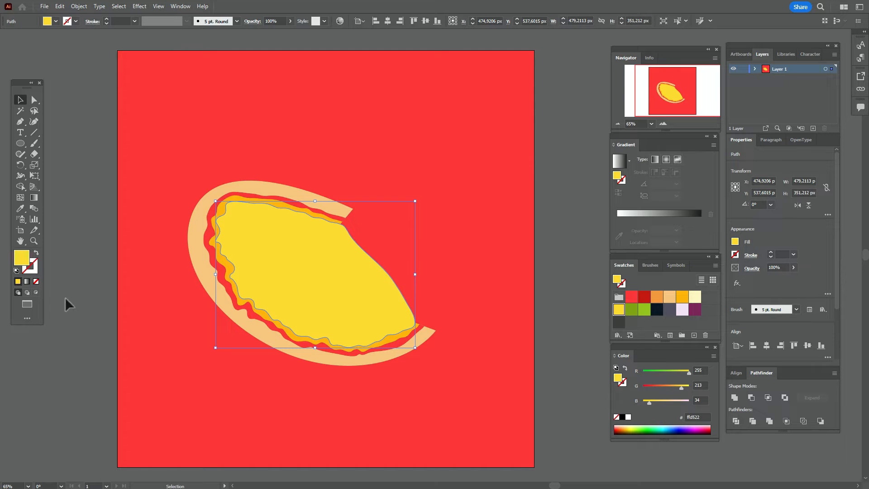
Step: Remove the yellow cheese area over the slice opening with the Shape Builder, using the crust as boundary
shift+click(262, 194)
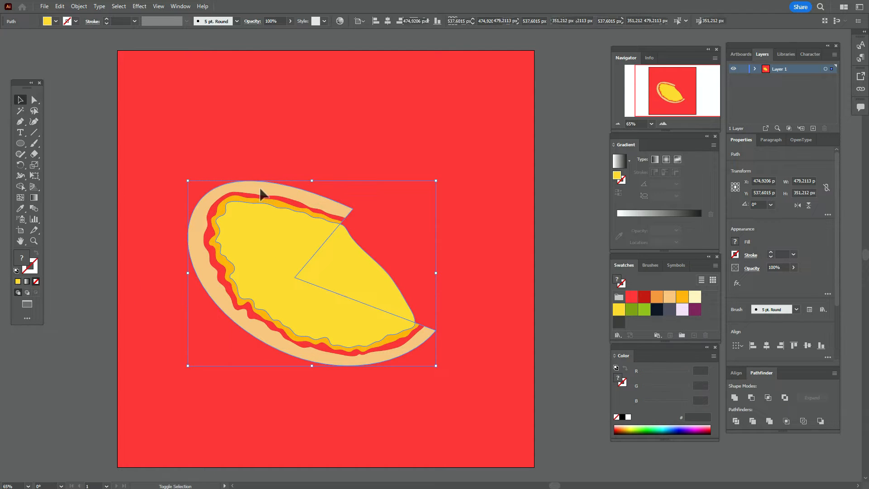
click(20, 186)
alt+click(328, 268)
click(20, 100)
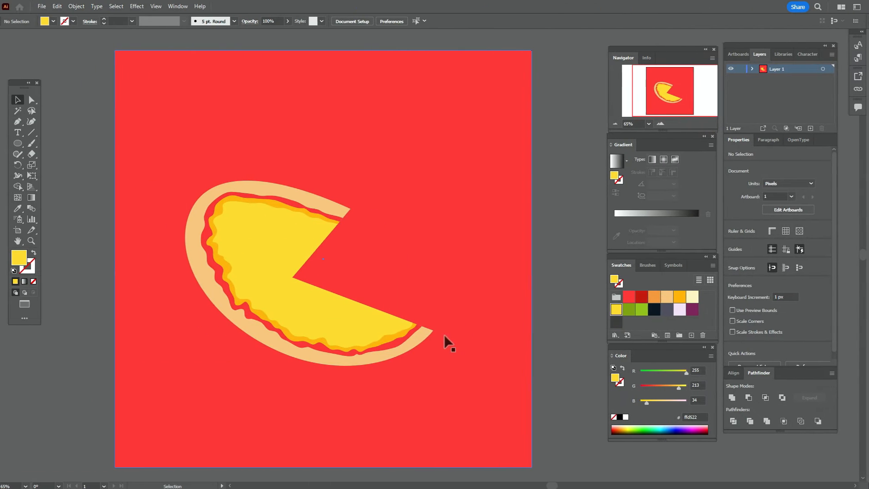
Step: Round the crust's corner at the lower end of the slice opening
click(425, 333)
key(a)
drag(427, 332, 423, 335)
click(544, 316)
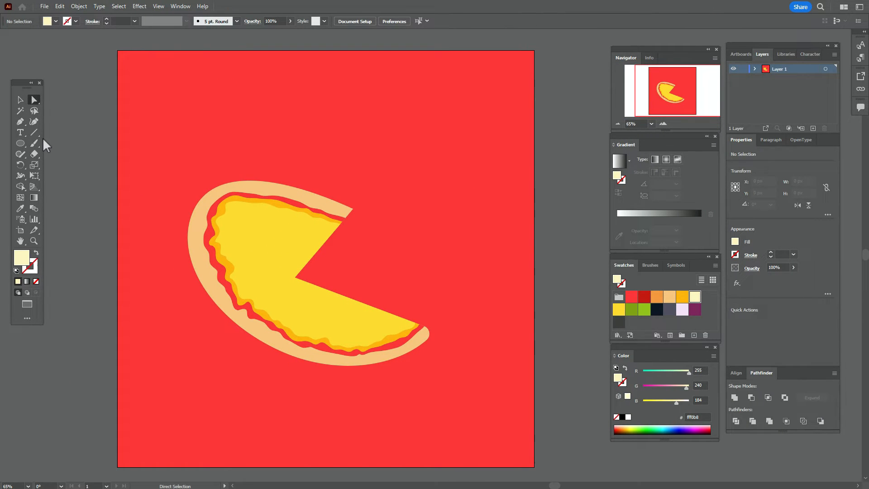
Step: Accept the Paintbrush options and paint five closed fff0b8 highlight outlines along the crust, from its upper curve to the rounded lower end
double_click(34, 143)
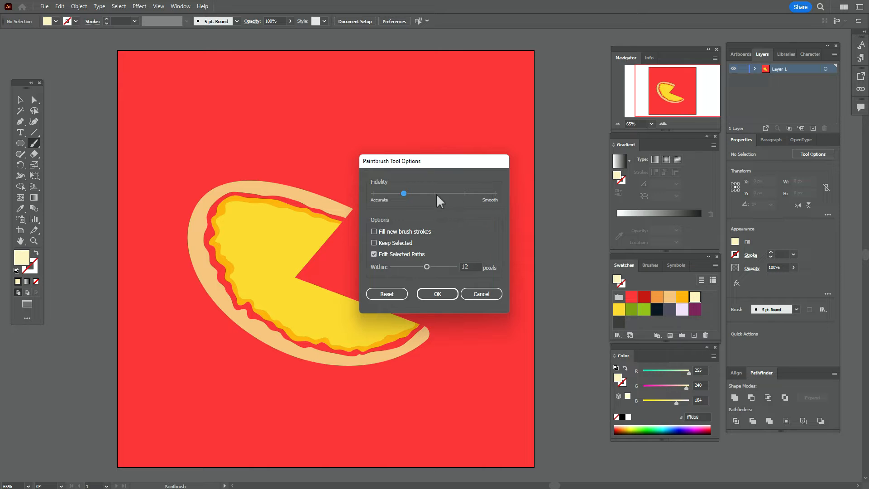
click(448, 292)
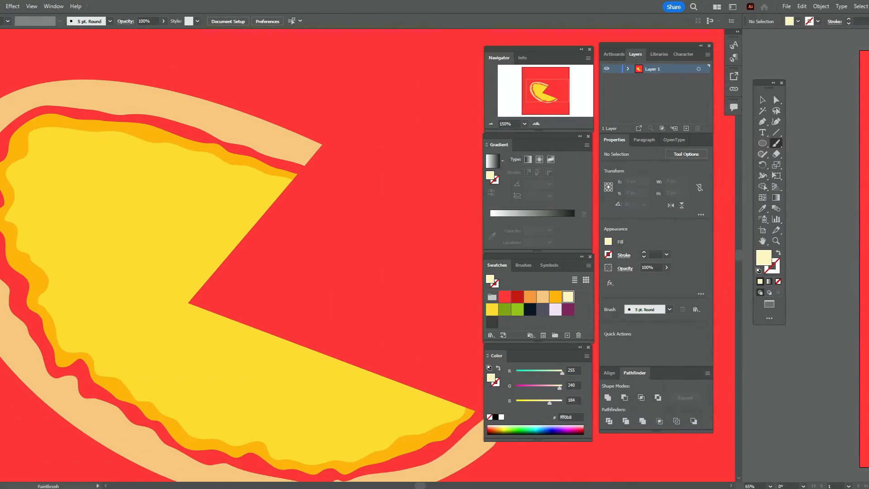
mouse_move(89, 181)
mouse_down()
mouse_move(103, 126)
mouse_move(132, 104)
mouse_up()
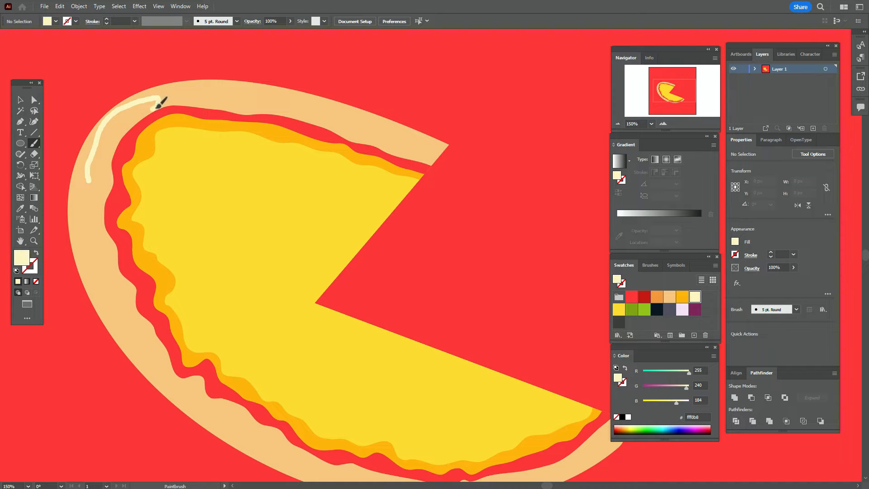
drag(127, 120, 90, 180)
mouse_move(189, 401)
mouse_down()
mouse_move(234, 429)
mouse_move(192, 403)
mouse_up()
key(ctrl+z)
mouse_move(124, 329)
mouse_down()
mouse_move(159, 347)
mouse_move(121, 322)
mouse_up()
drag(186, 402, 185, 399)
mouse_move(328, 476)
mouse_down()
mouse_move(226, 411)
mouse_move(313, 427)
mouse_move(210, 403)
mouse_up()
mouse_move(468, 404)
mouse_down()
mouse_move(511, 374)
mouse_move(491, 387)
mouse_up()
Step: Swap fill and stroke on all five crust highlights so they become solid fff0b8 shapes
key(v)
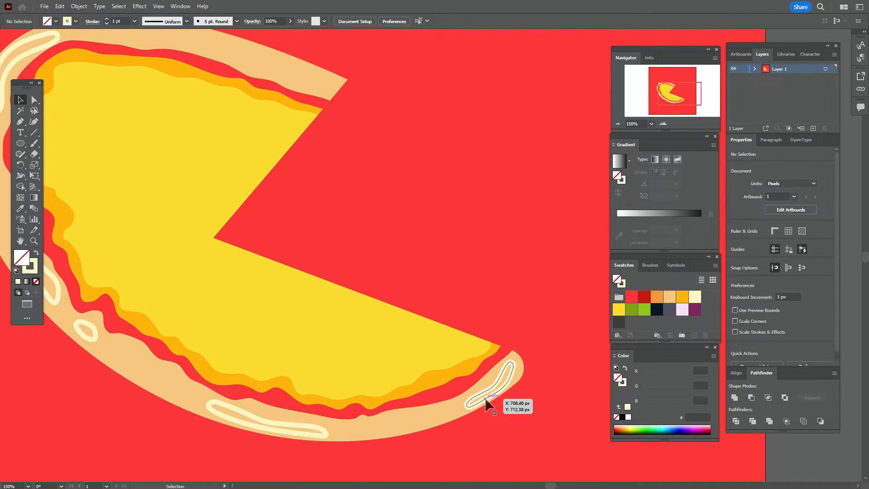
click(486, 402)
shift+click(260, 427)
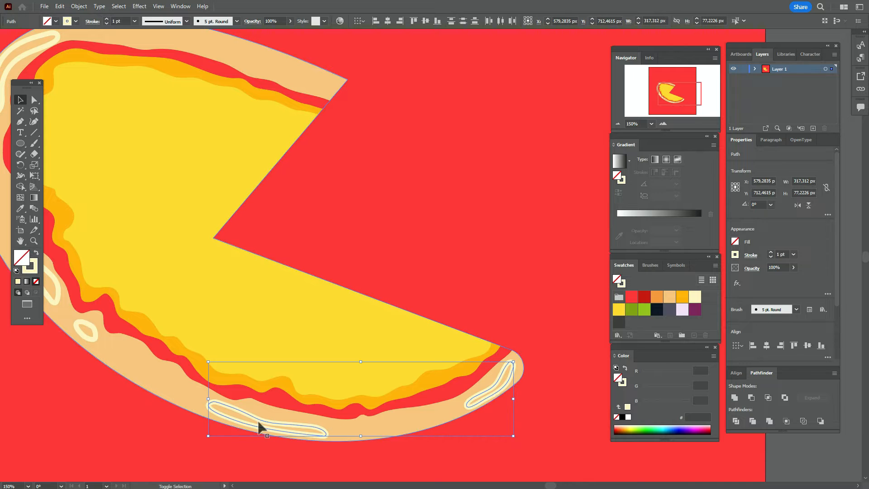
shift+click(95, 336)
shift+click(58, 295)
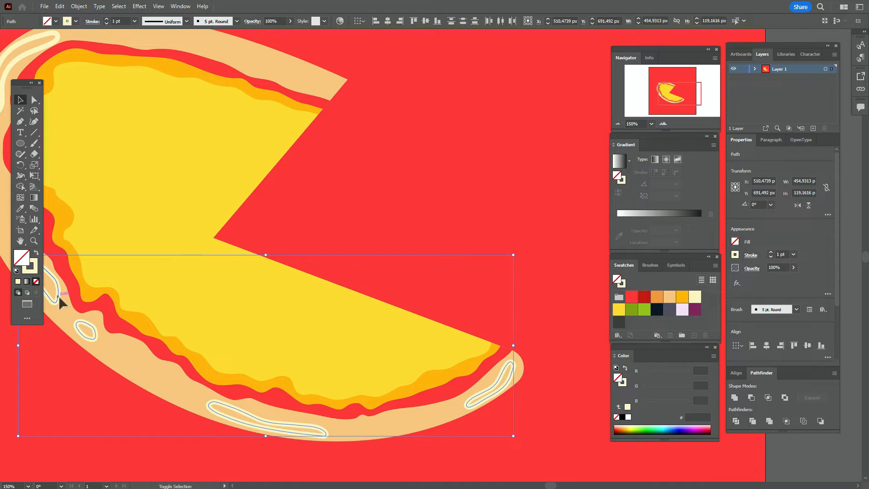
shift+click(21, 68)
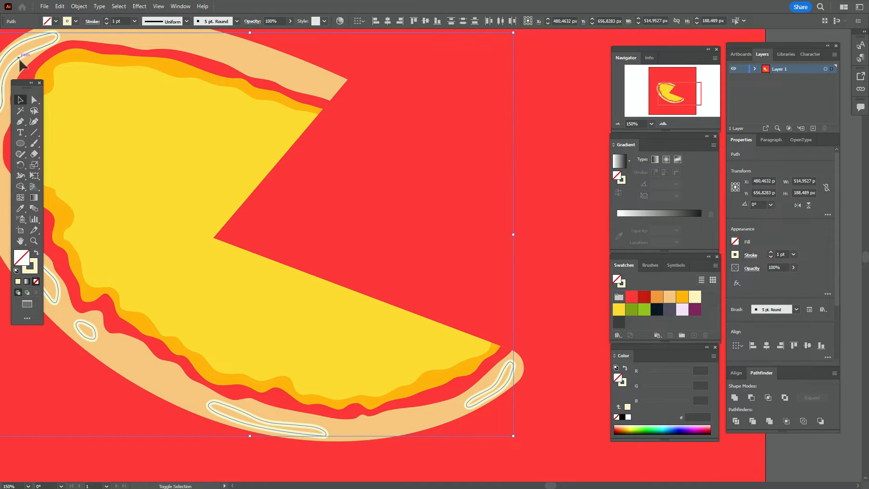
click(36, 254)
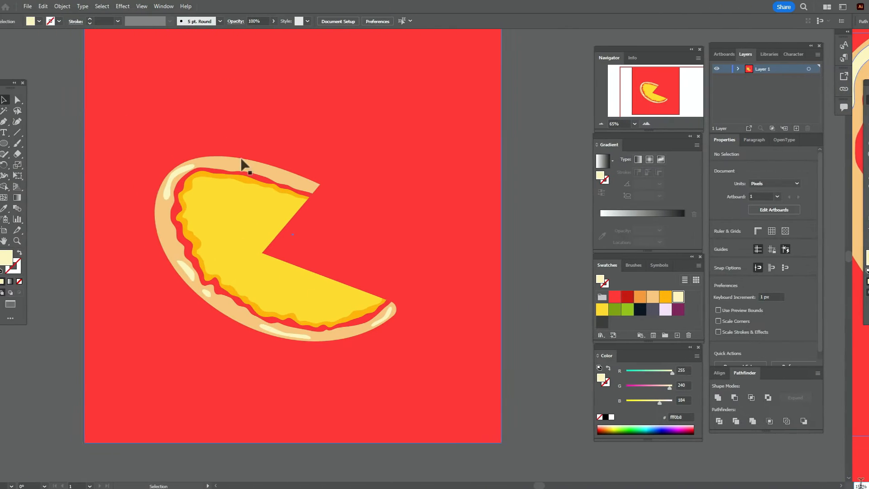
Step: Paste two copies of the crust in front and nudge the top copy 6 px up and 9 px right
click(256, 166)
key(ctrl+c)
key(ctrl+f)
key(ctrl+c)
key(ctrl+f)
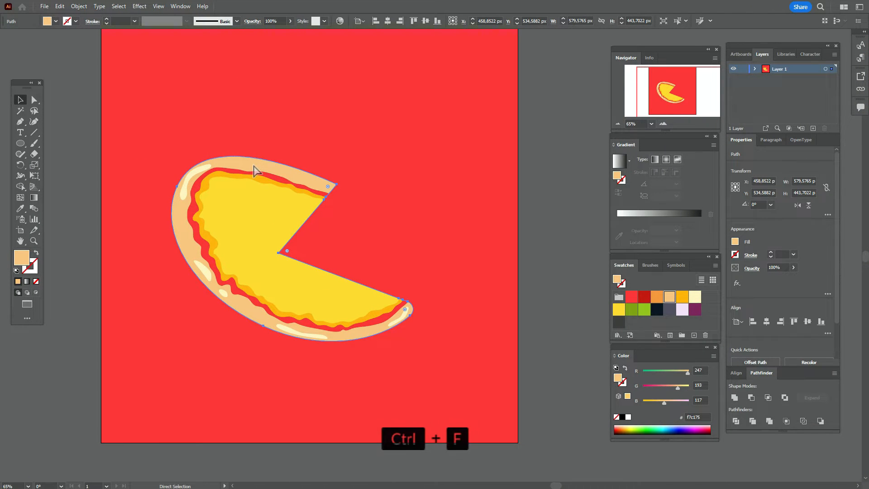
key(Up)
key(Up)
key(Up)
key(Up)
key(Right)
key(Right)
key(Right)
key(Right)
key(Right)
key(Right)
key(Right)
key(Right)
key(Right)
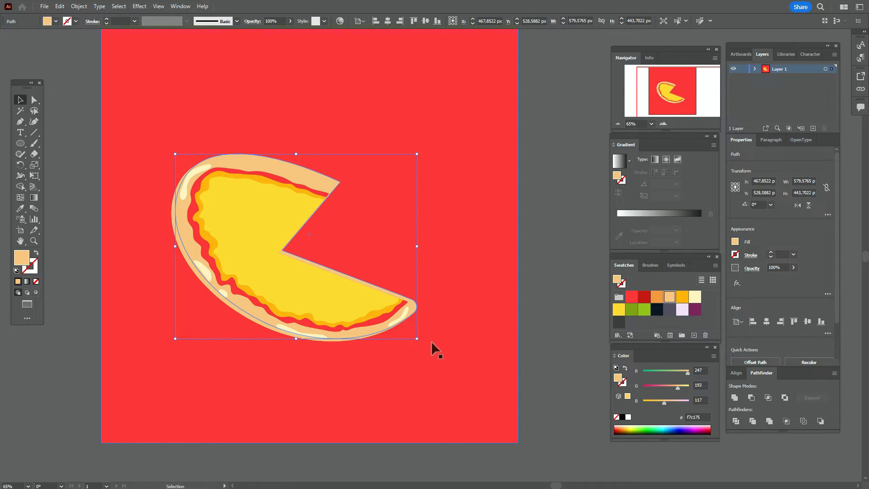
Step: Rotate the top crust copy about 3° clockwise and nudge it about 6 px down and 3 px left
drag(420, 342, 415, 349)
key(Down)
key(Down)
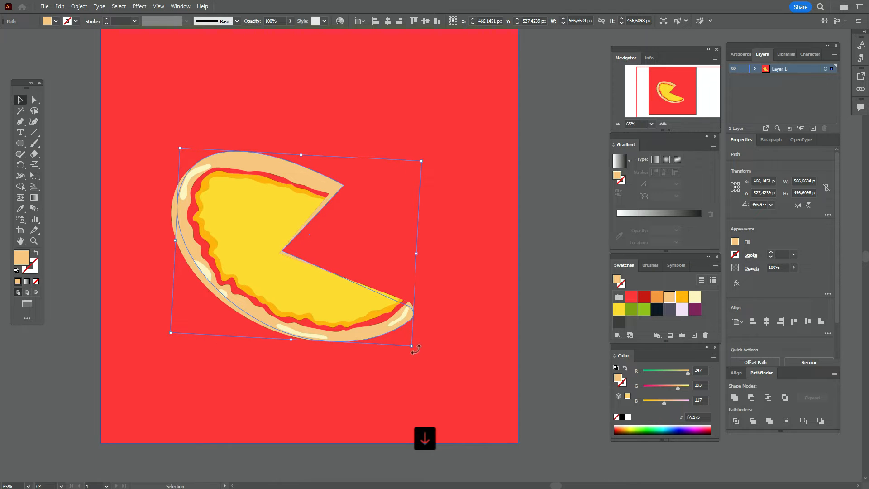
key(Down)
key(Down)
key(Down)
key(Down)
key(Left)
key(Left)
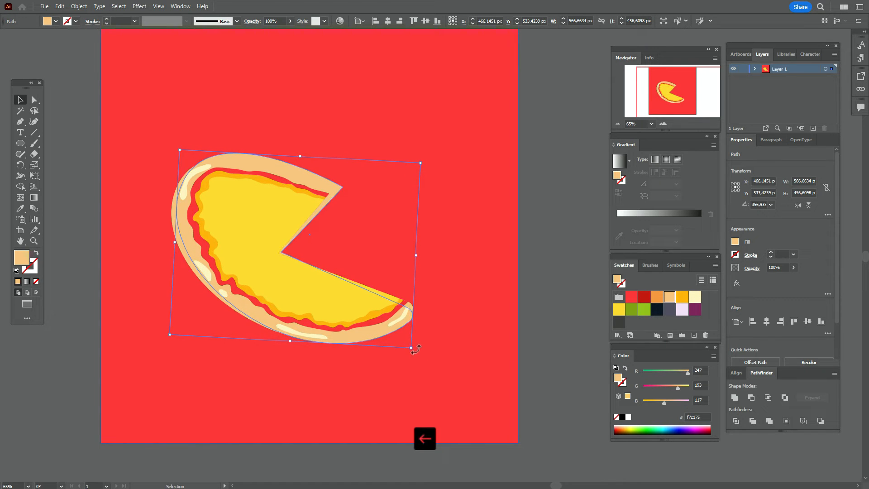
key(Left)
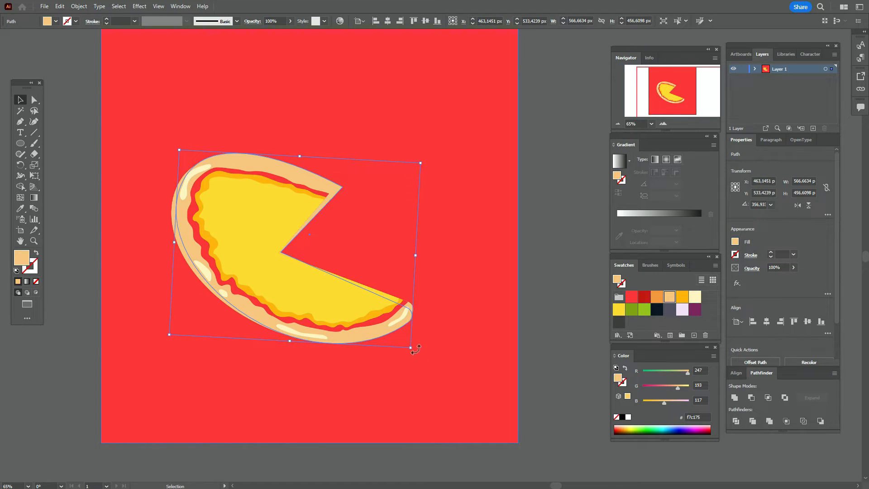
Step: Subtract the shifted crust copy from the copy beneath it and fill the remaining shading shape with f29436
shift+click(180, 248)
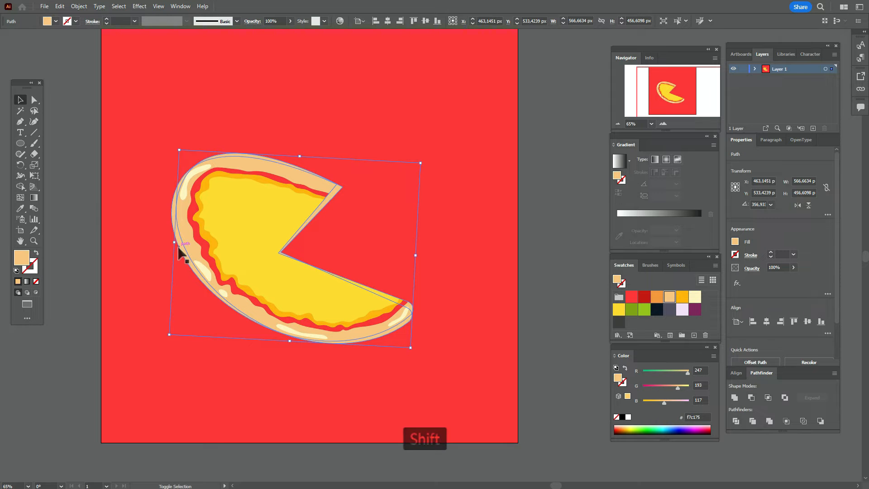
click(751, 397)
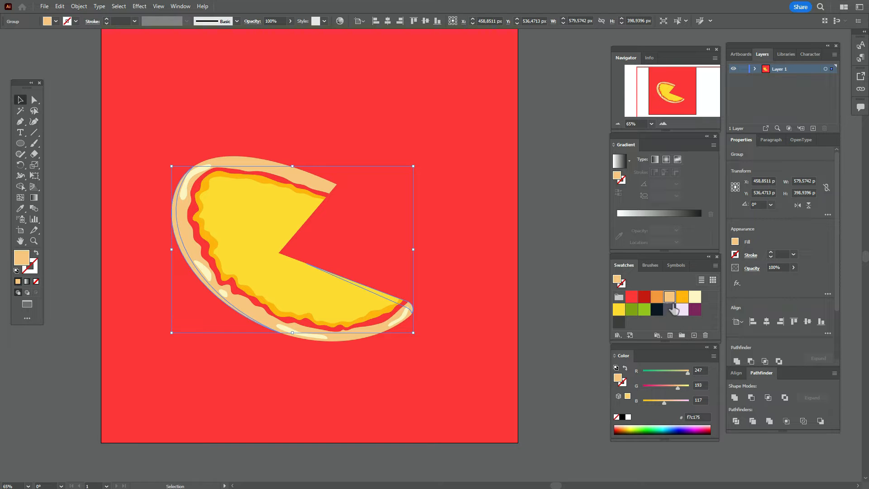
click(657, 297)
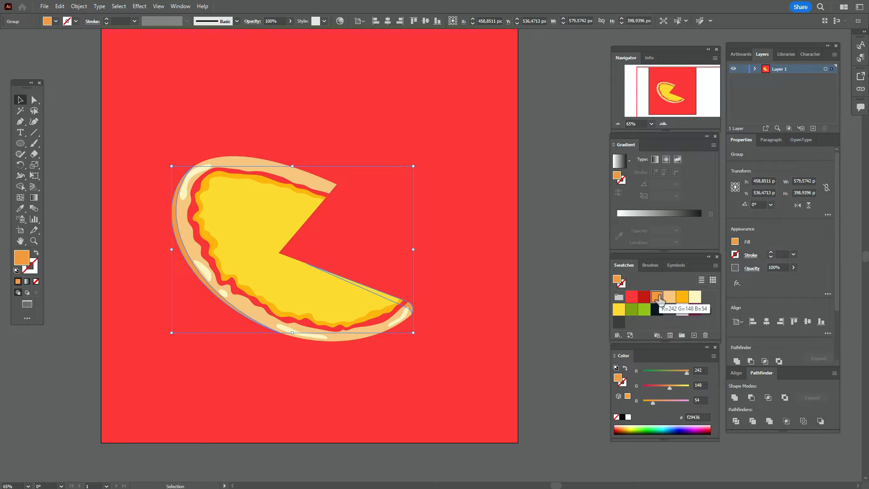
click(541, 311)
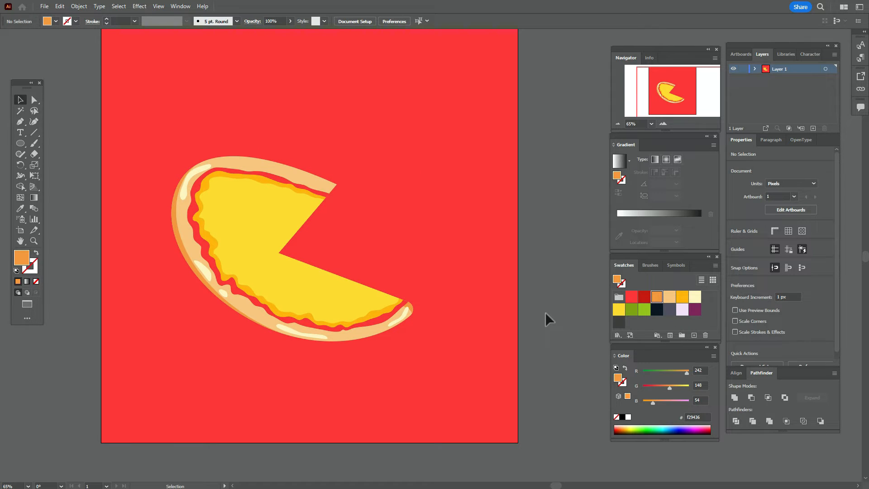
Step: Ungroup the crust shading pieces and delete the leftover sliver along the lower edge of the slice opening
click(408, 304)
right_click(413, 304)
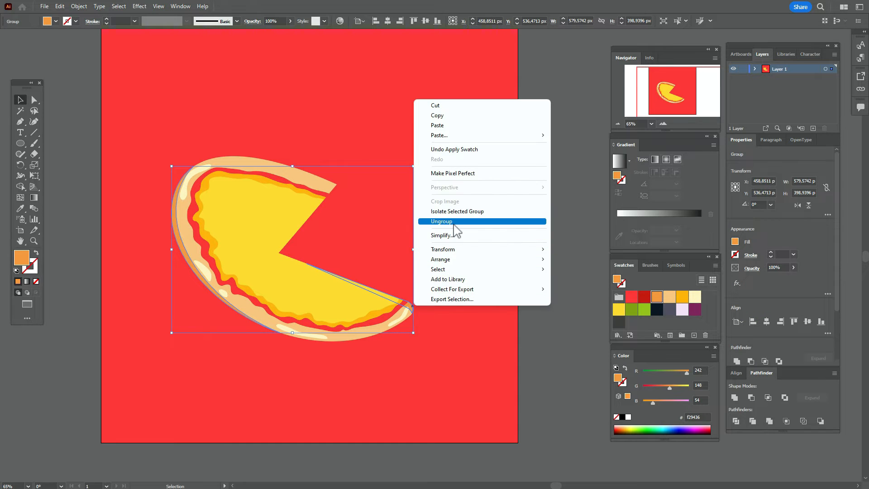
click(429, 221)
click(544, 257)
click(408, 306)
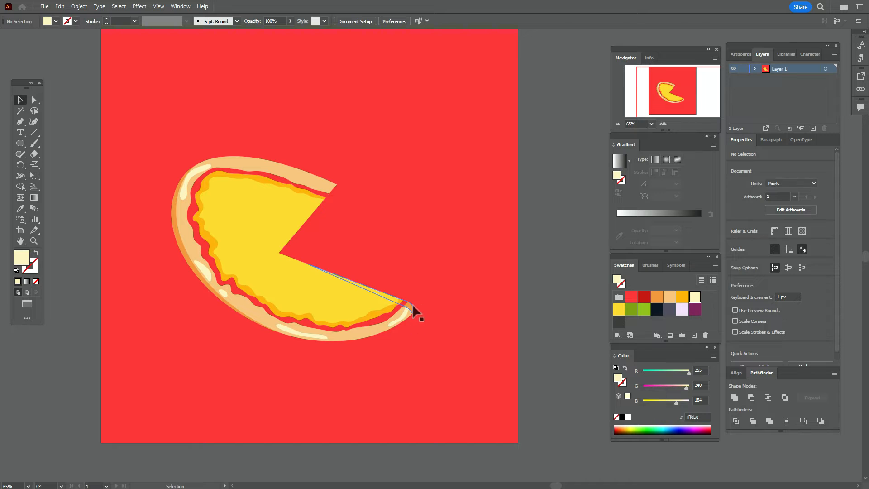
click(412, 303)
key(Delete)
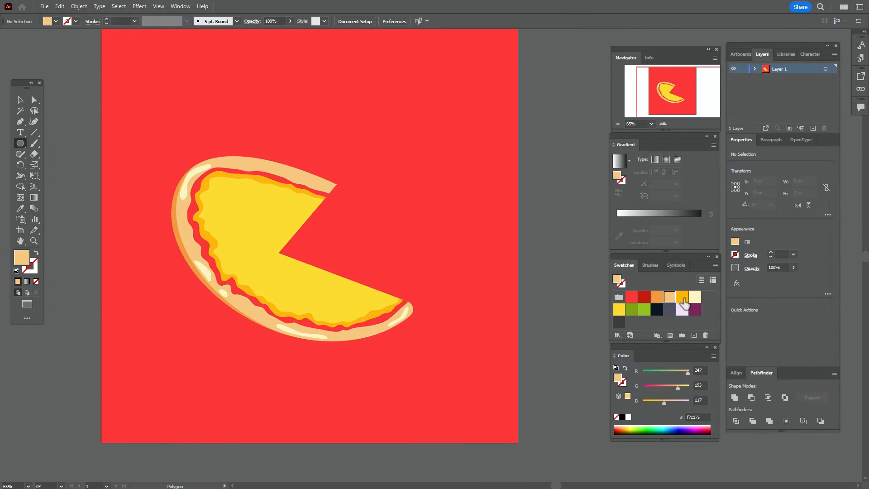
Step: Create a three-sided polygon with a 181.79 px radius and fill ffb000 beside the pizza's slice opening
click(682, 298)
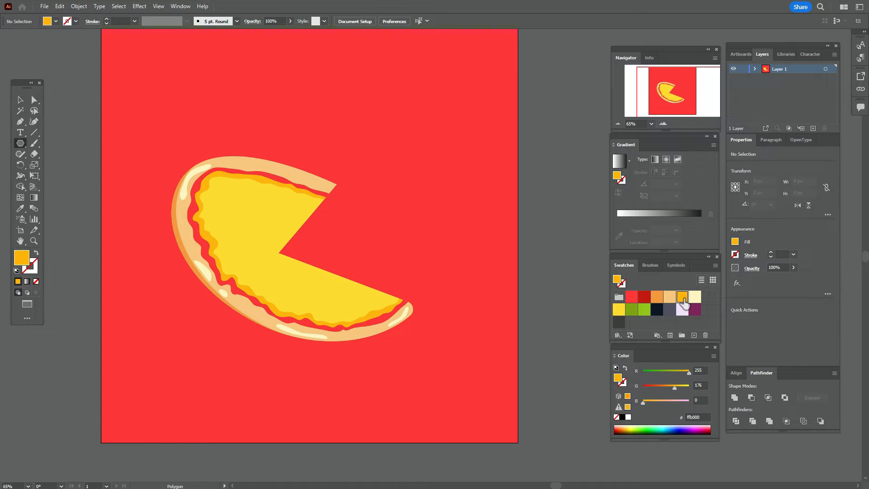
click(448, 194)
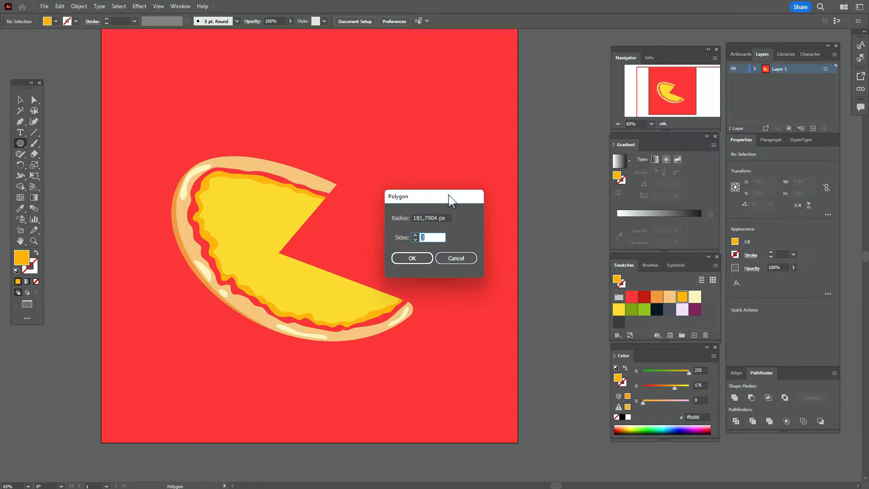
click(426, 261)
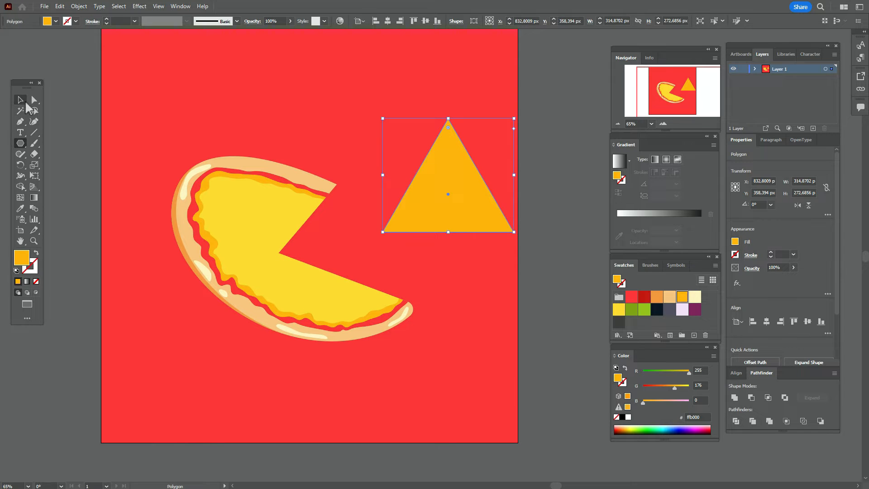
Step: Turn the triangle 180° so it points down and resize it to about 321 × 338 px
click(21, 101)
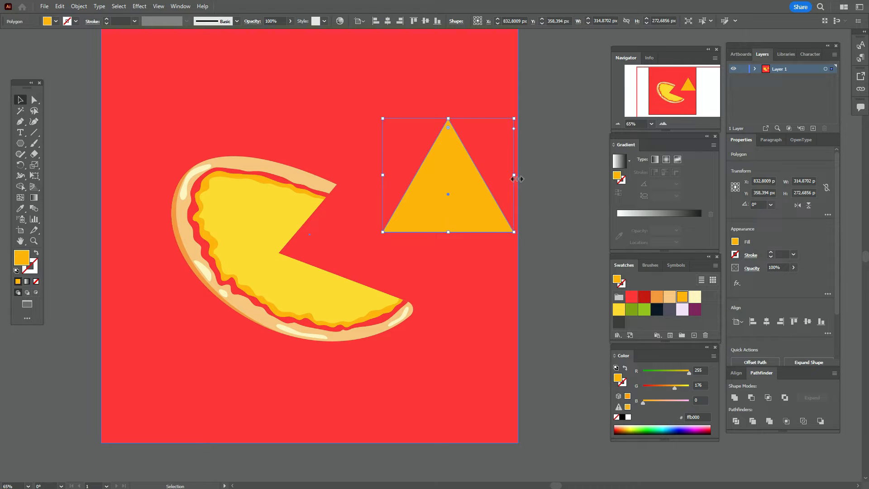
drag(516, 176, 382, 211)
drag(513, 213, 492, 220)
drag(437, 270, 445, 297)
drag(428, 231, 425, 226)
click(538, 212)
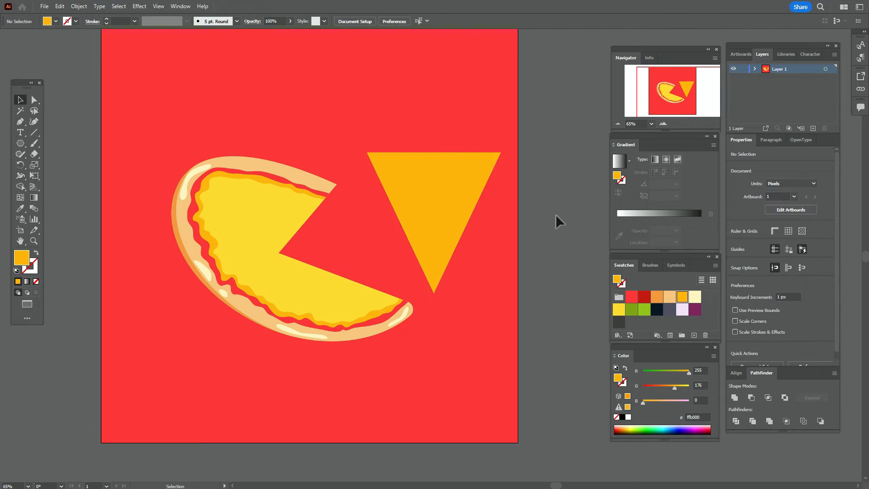
Step: Draw an f7c175 rectangle about 375 × 72 px across the triangle's top edge and fully round its corners
click(670, 297)
drag(20, 143, 67, 142)
drag(352, 136, 509, 166)
click(34, 99)
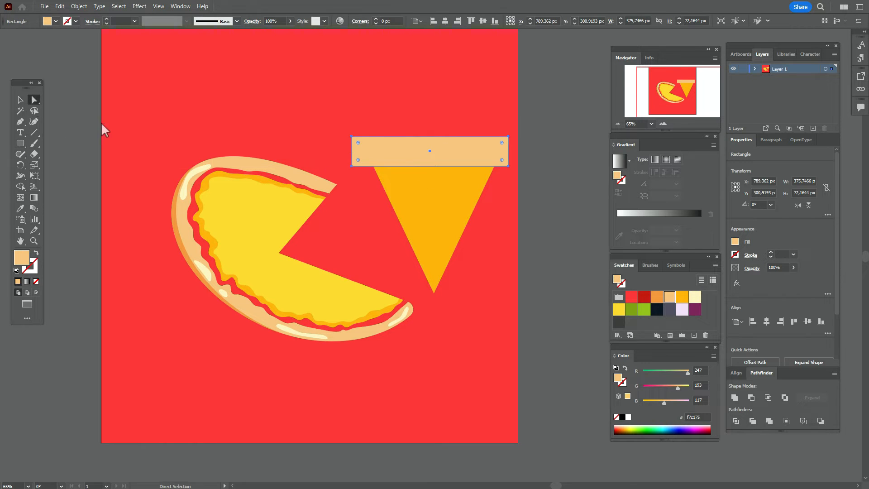
drag(356, 146, 375, 157)
Step: Narrow the rounded crust bar to about 349 px wide and align it with the triangle on their horizontal centers
click(20, 99)
drag(445, 160, 449, 165)
drag(356, 157, 363, 157)
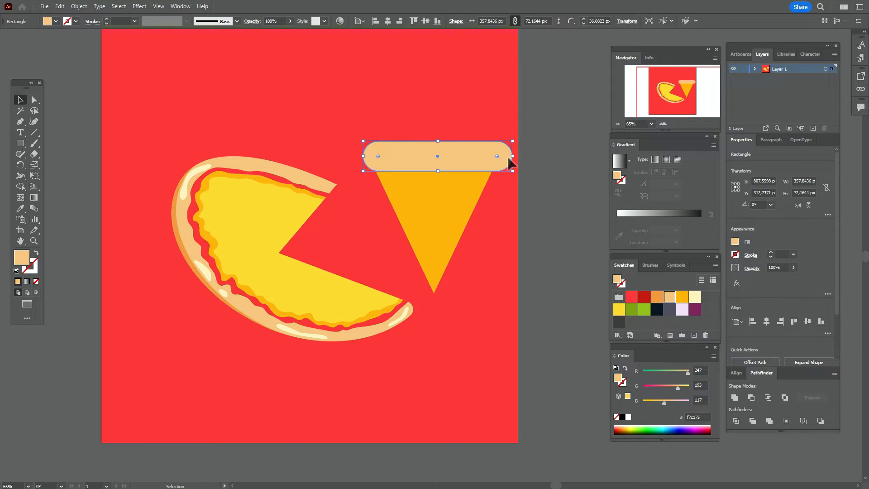
drag(511, 156, 508, 156)
shift+click(449, 204)
click(766, 322)
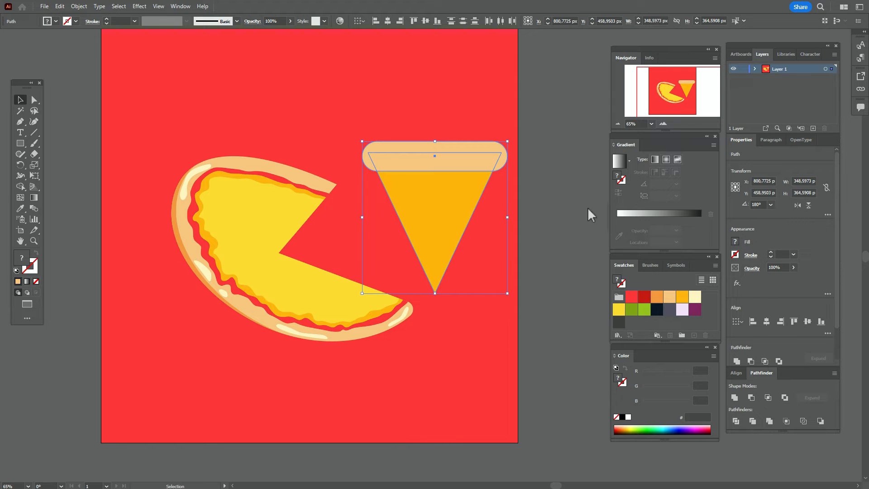
click(586, 204)
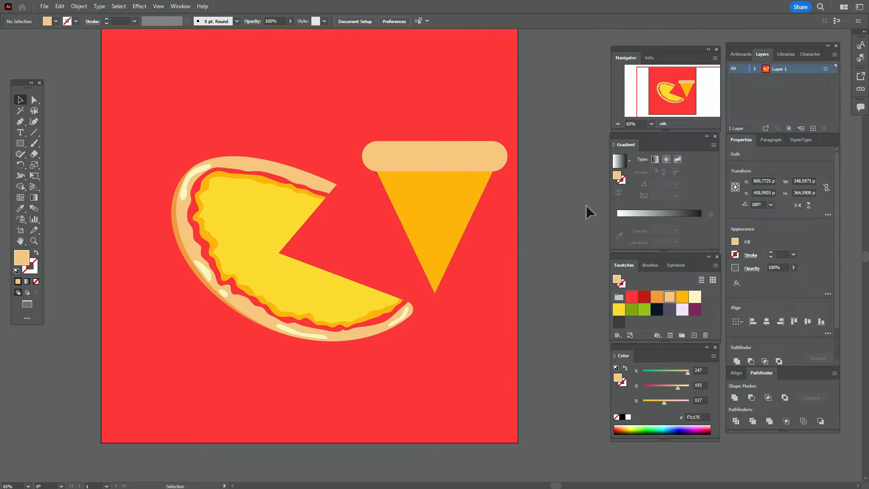
Step: Apply a horizontal Arc warp with 16% bend to the slice's crust bar and expand its appearance
click(428, 161)
click(139, 7)
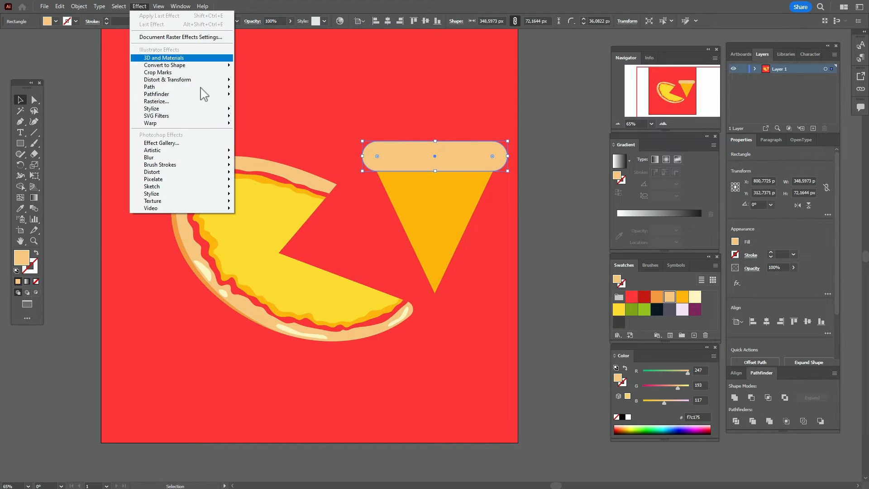
mouse_move(211, 126)
click(267, 125)
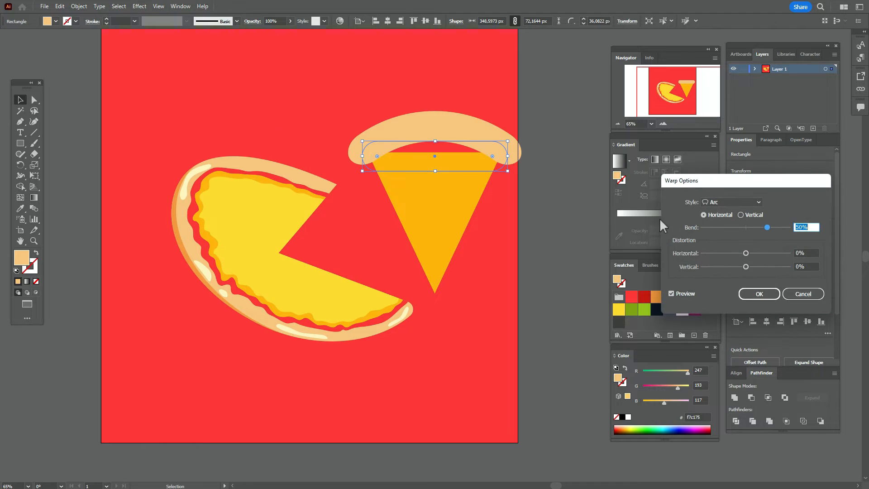
click(753, 227)
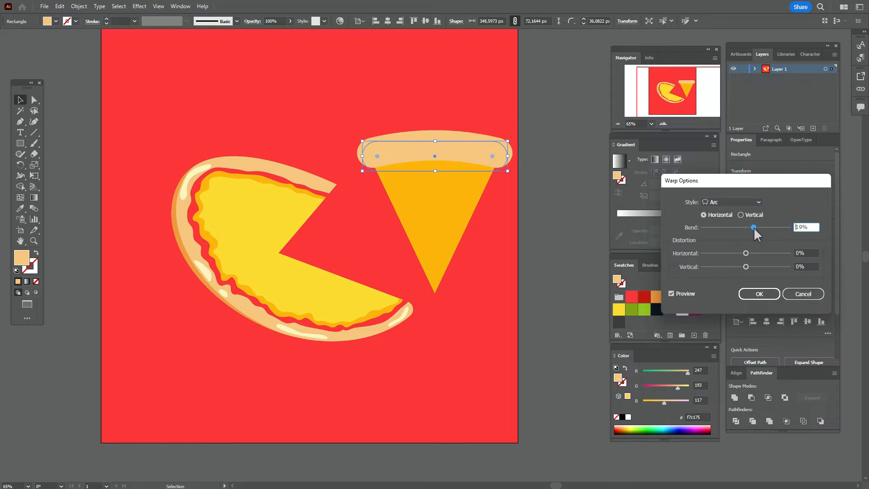
drag(753, 228, 751, 227)
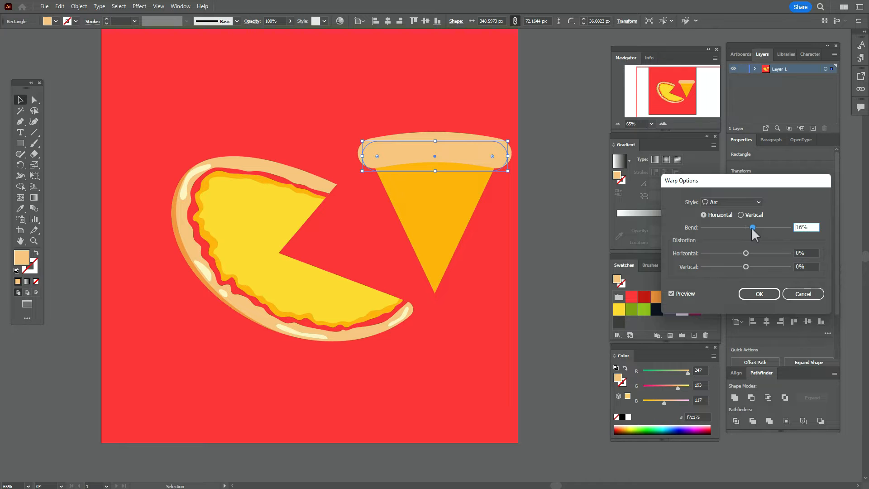
click(759, 293)
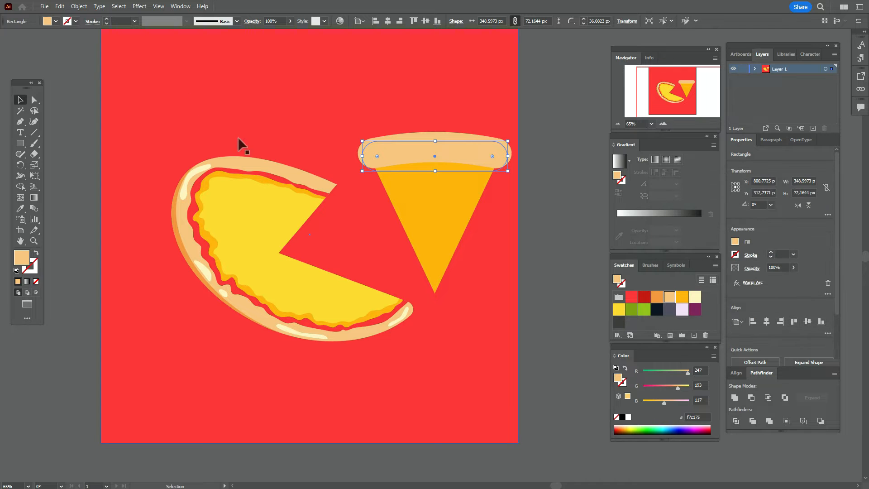
click(79, 6)
click(136, 131)
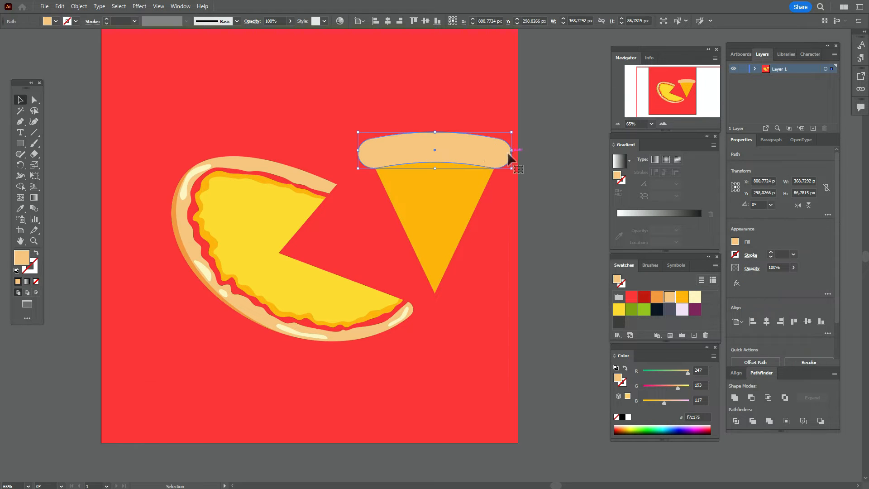
click(548, 159)
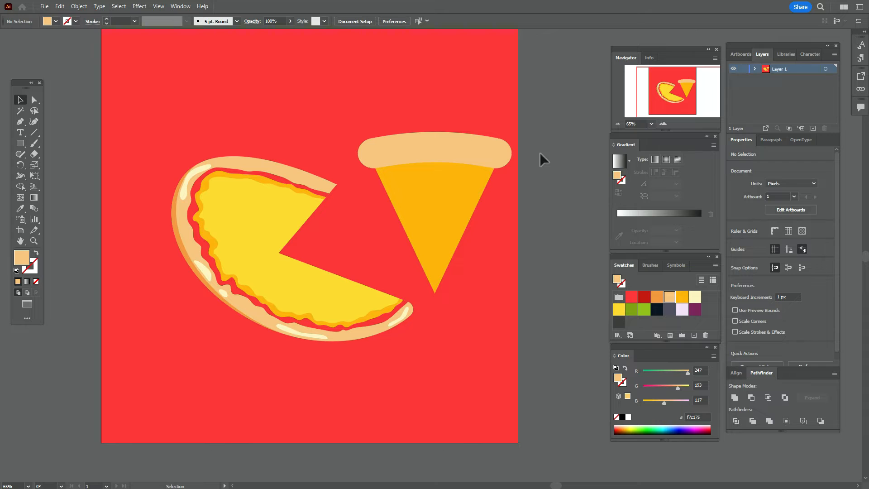
Step: Change the triangle's fill to the cheese yellow ffd522
click(433, 235)
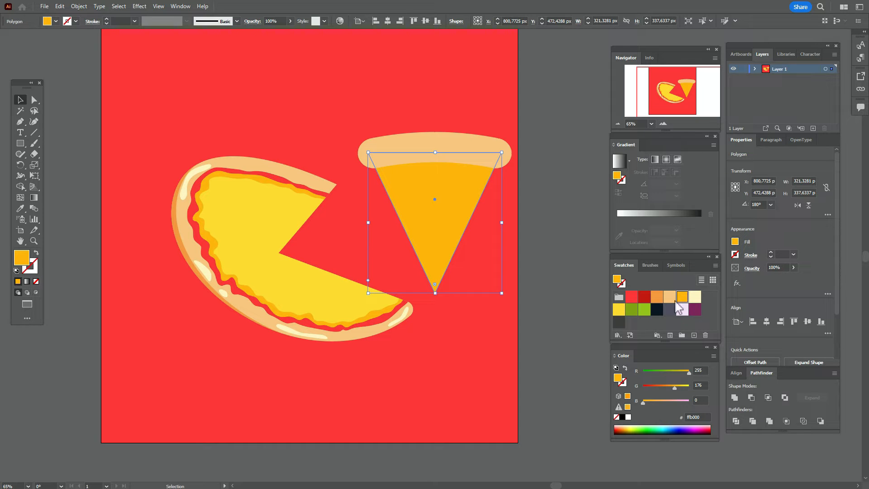
click(625, 313)
click(525, 214)
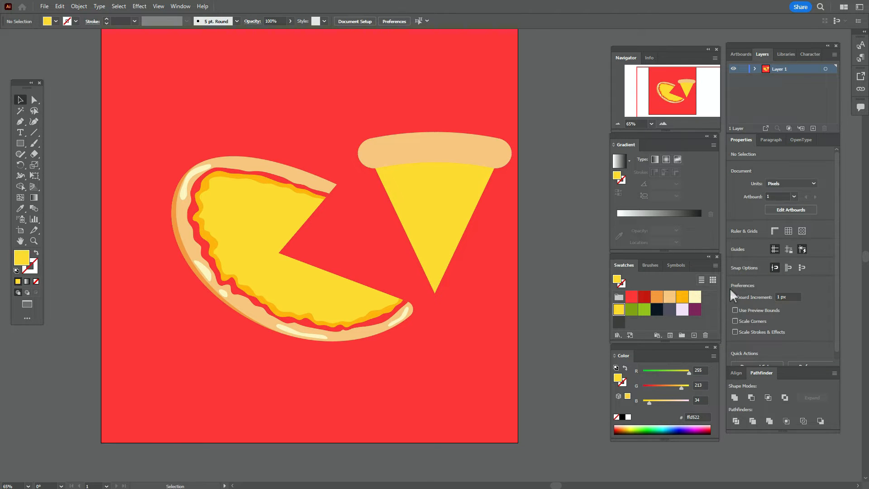
Step: Paint three closed highlight outlines in fff0b8 on the slice's crust with the 5 pt. Round brush: one long, one medium and one small
click(695, 297)
click(34, 143)
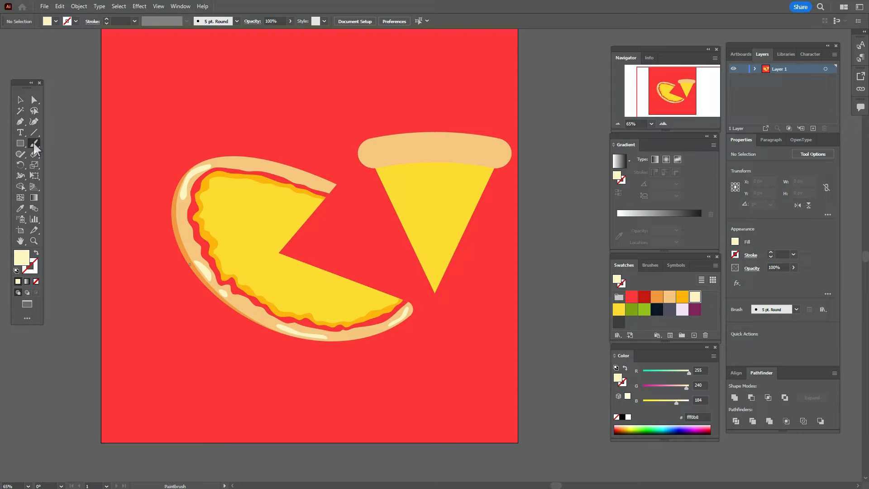
double_click(34, 143)
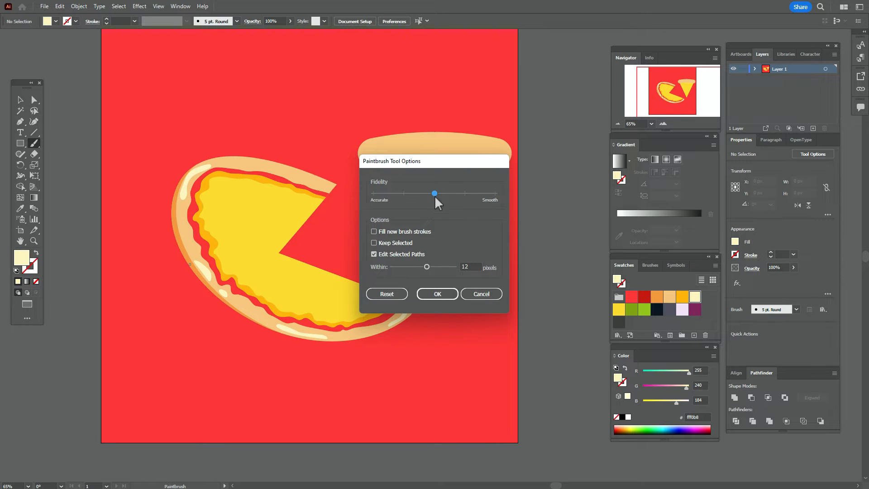
click(437, 293)
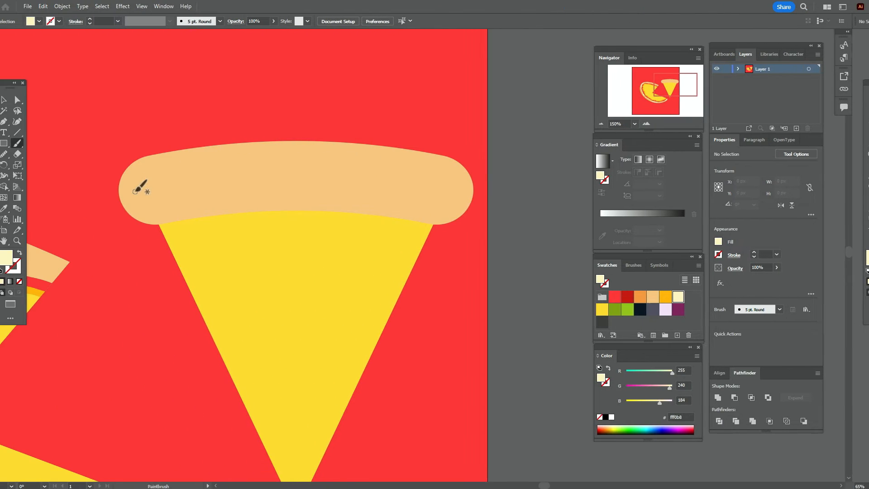
drag(151, 192, 161, 180)
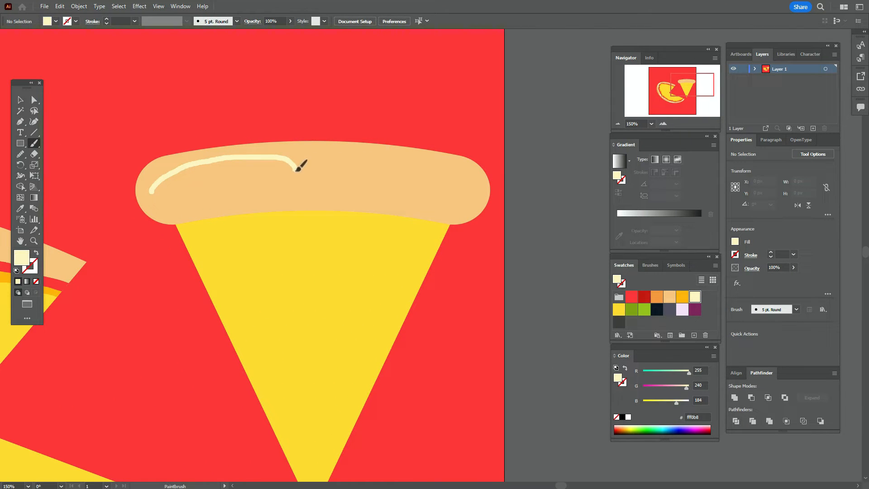
key(alt)
mouse_move(194, 192)
mouse_down()
mouse_move(160, 201)
mouse_move(166, 181)
mouse_up()
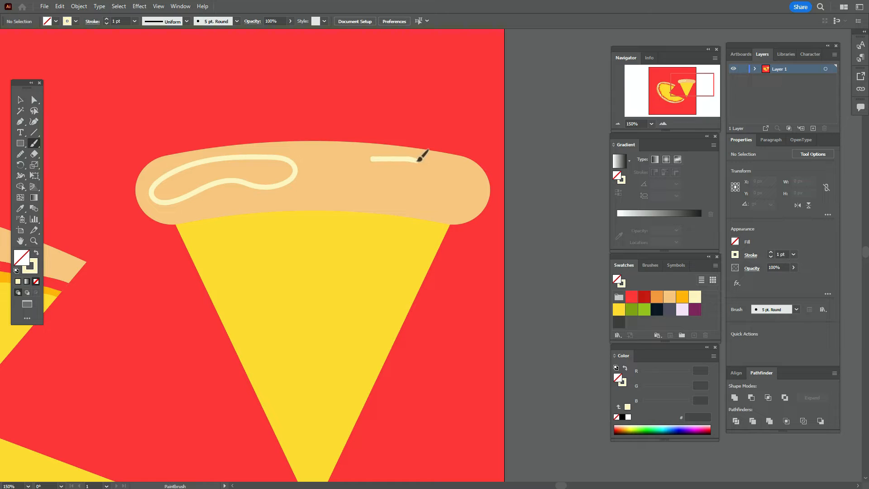
key(alt)
mouse_move(431, 189)
mouse_down()
mouse_move(410, 181)
mouse_move(370, 181)
mouse_move(363, 168)
mouse_move(426, 163)
mouse_up()
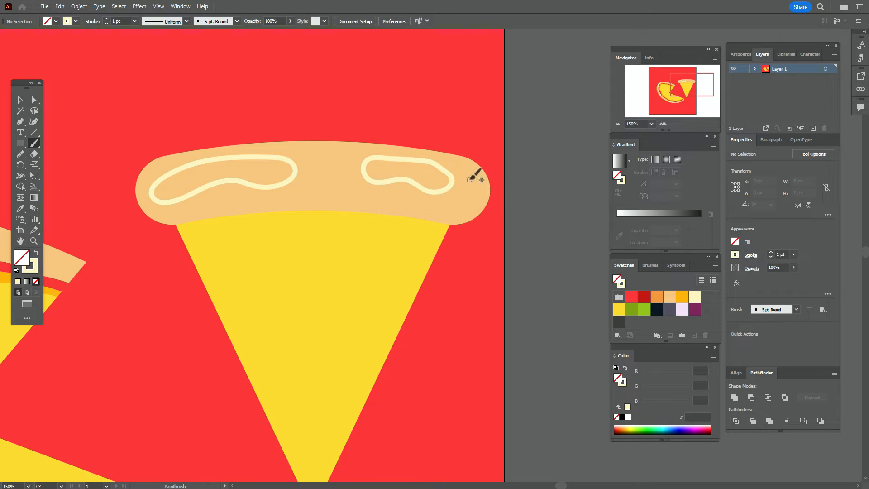
mouse_move(483, 173)
mouse_down()
mouse_move(470, 195)
mouse_move(472, 172)
mouse_up()
Step: Select the three highlight outlines on the slice's crust and swap their fill and stroke to make solid shapes
click(21, 100)
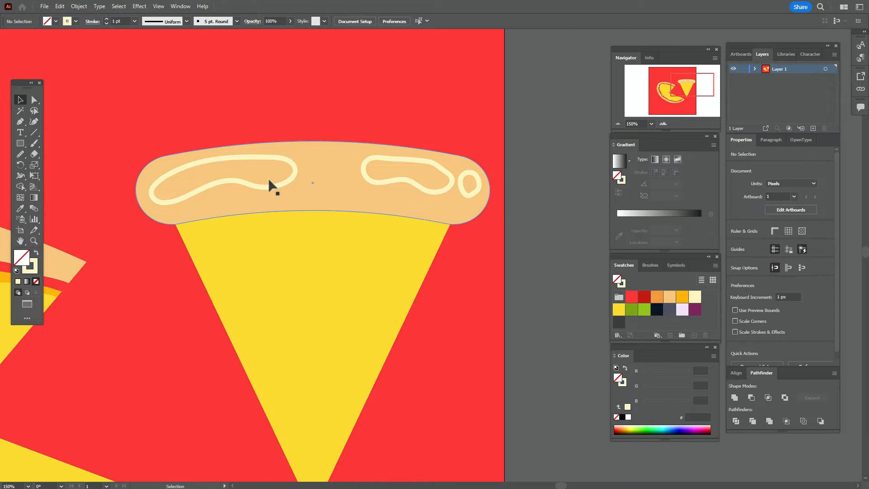
click(271, 189)
shift+click(462, 192)
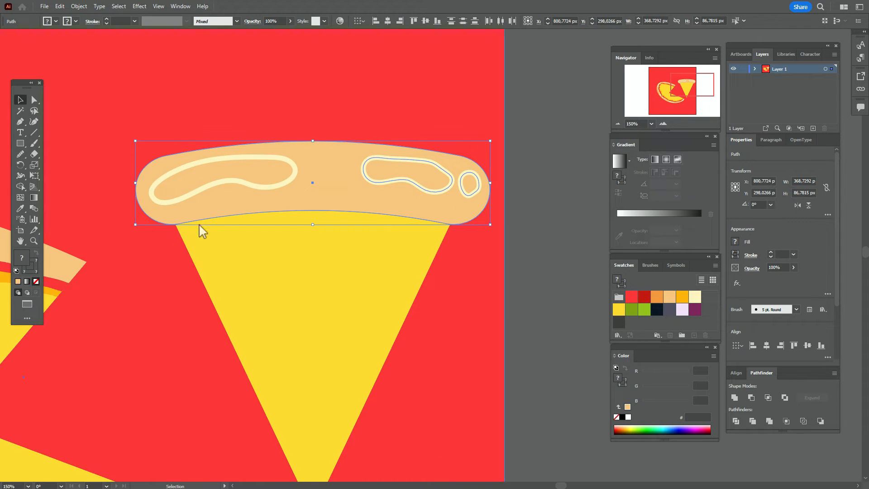
shift+click(270, 189)
shift+click(277, 191)
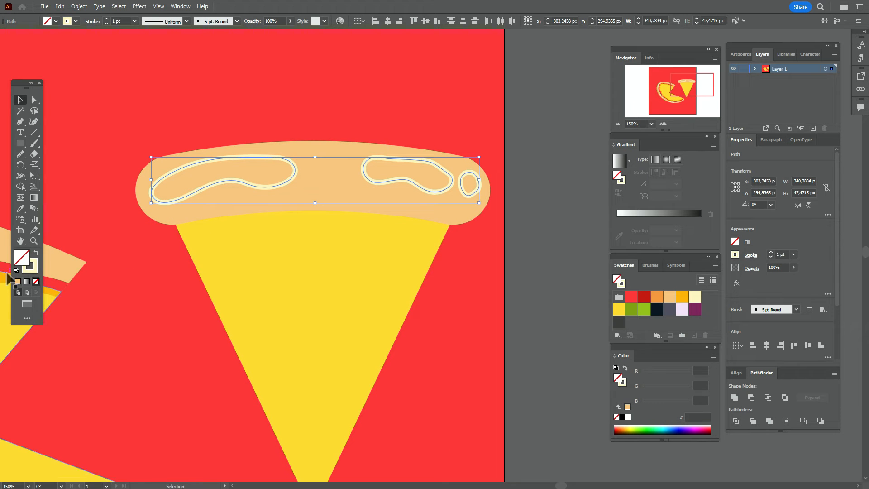
click(36, 252)
click(525, 207)
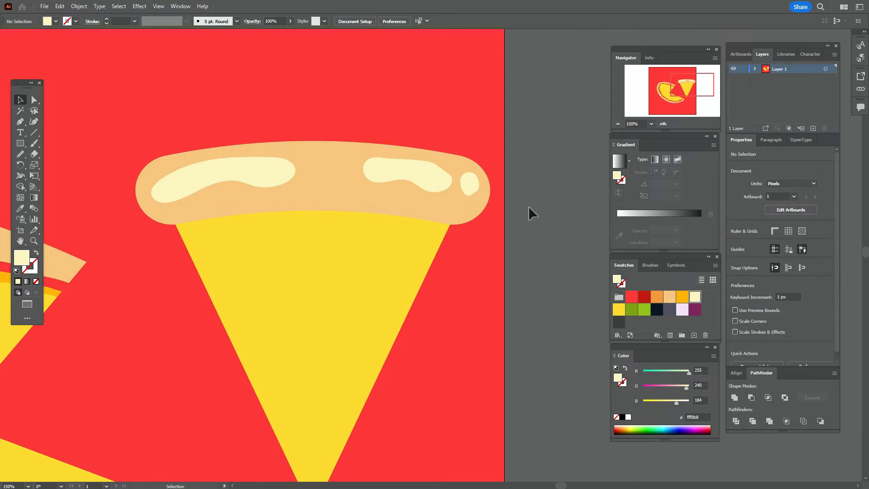
Step: Scale the long crust highlight down to about 133 × 42 px and shift the two smaller highlights slightly left
click(272, 181)
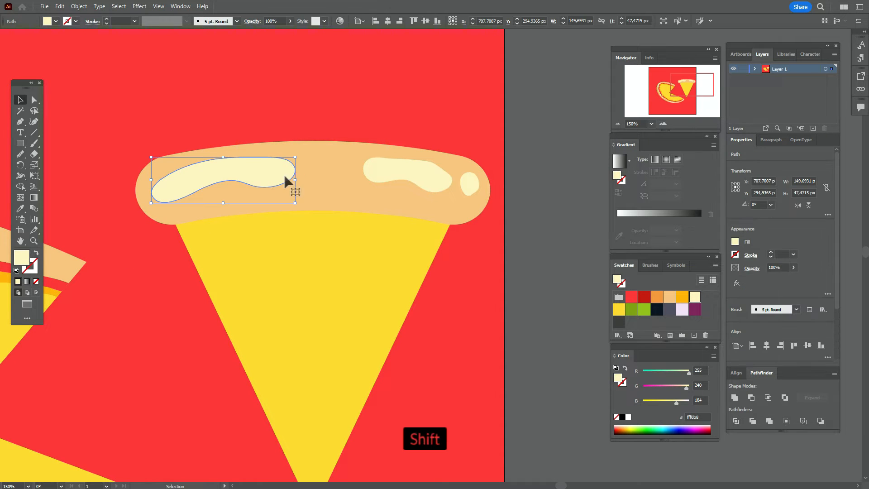
drag(294, 180, 258, 173)
drag(394, 169, 392, 169)
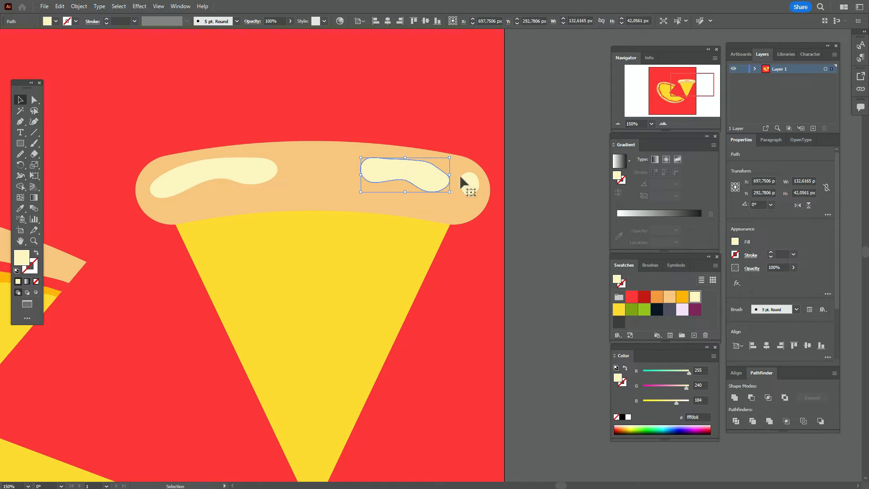
drag(477, 186, 475, 186)
click(566, 199)
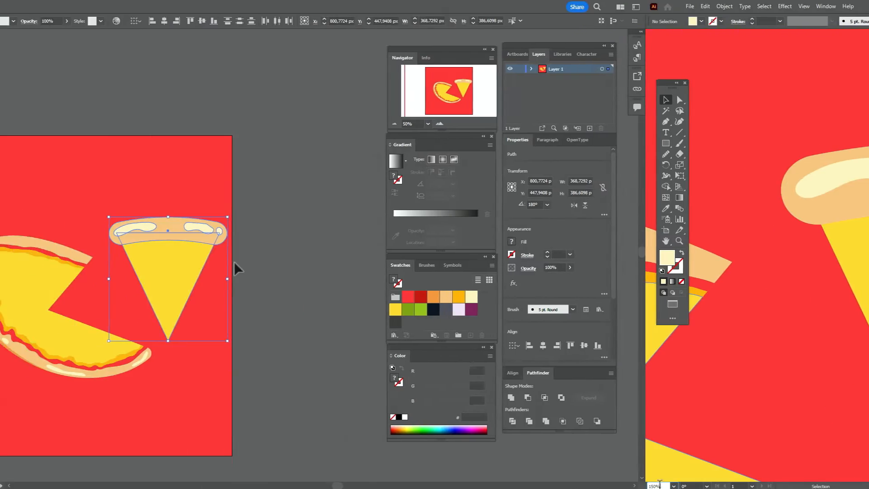
Step: Group all the slice's pieces, rotate the group clockwise and move it so its tip points into the pizza's opening
right_click(457, 261)
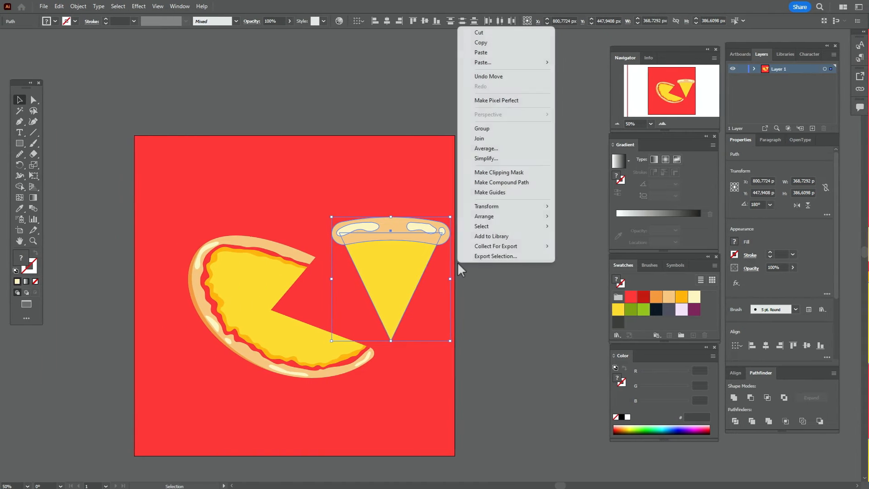
click(495, 130)
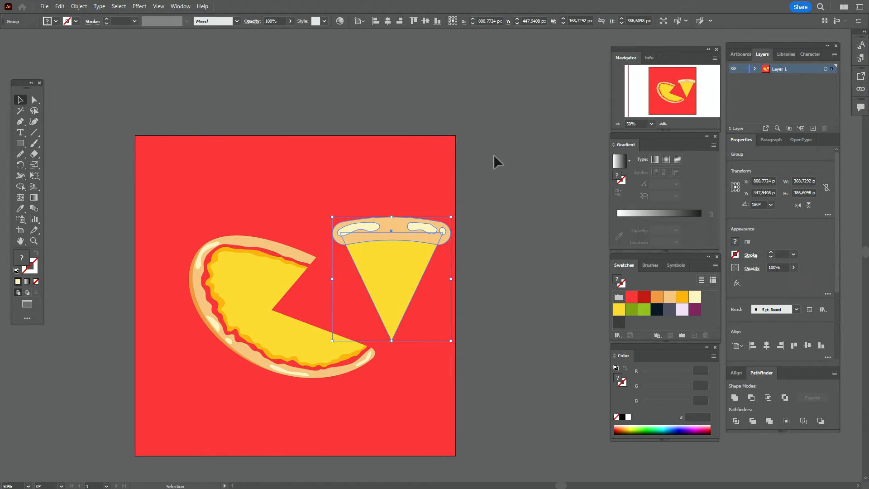
drag(455, 218, 466, 305)
drag(427, 271, 371, 277)
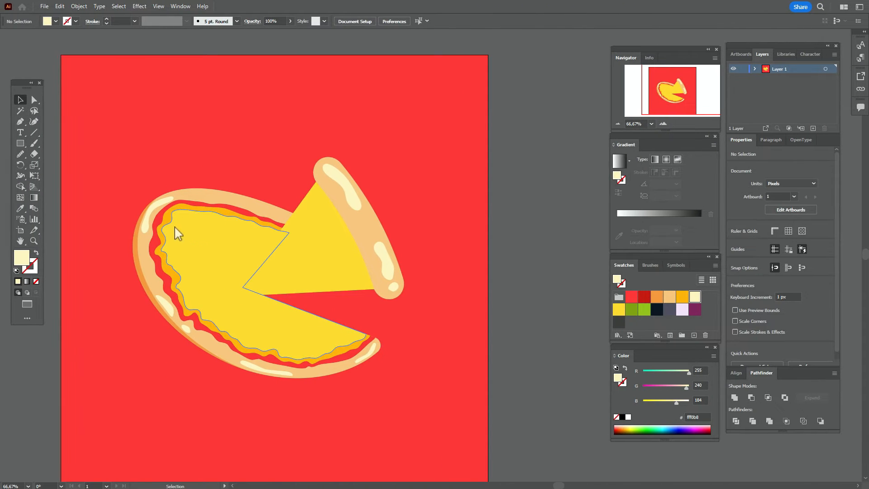
Step: Select the main pizza's cheese and sauce layers together and nudge them a few pixels left inside the crust
shift+click(177, 233)
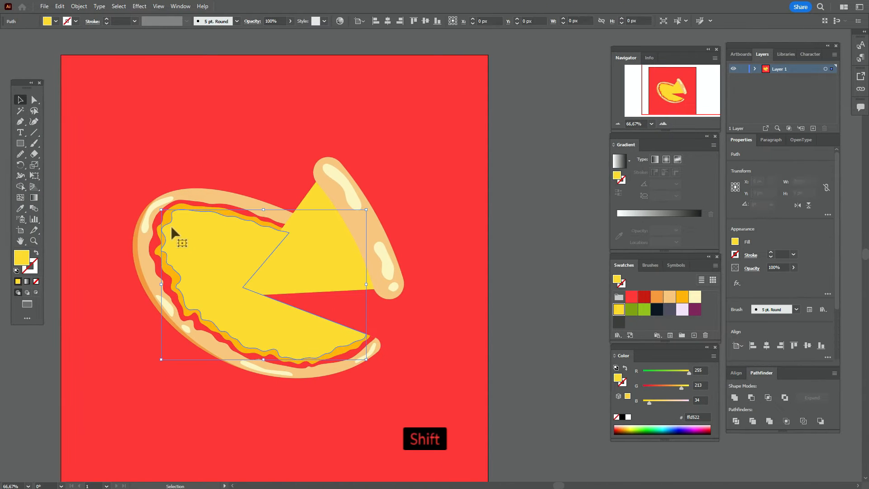
shift+click(154, 248)
drag(150, 284, 154, 285)
key(Left)
key(Left)
key(Left)
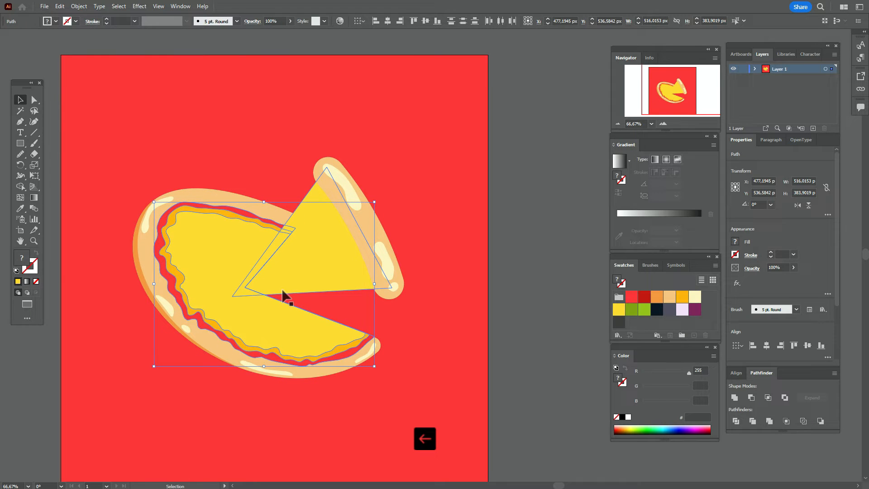
key(Up)
key(Down)
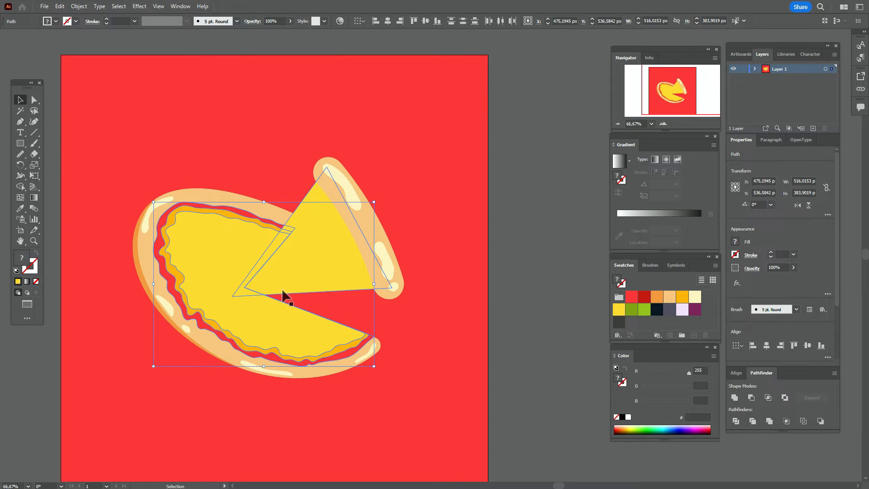
click(522, 302)
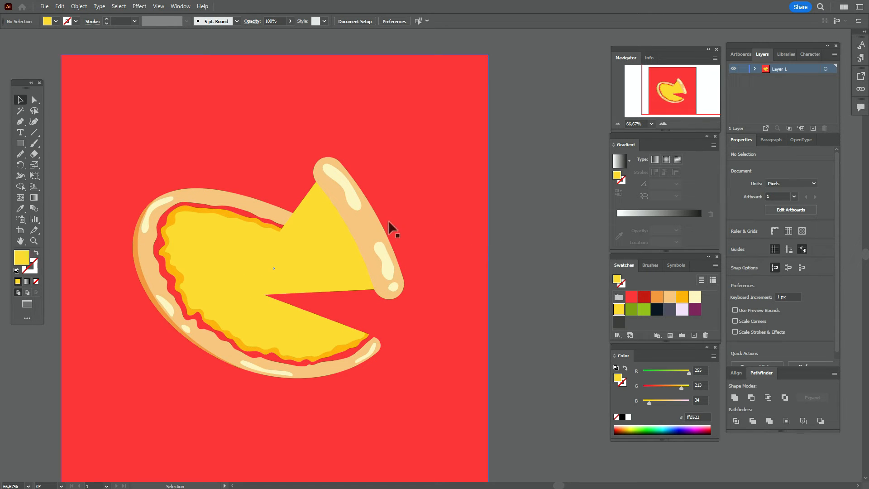
Step: Ungroup the slice and scale its crust together with the three highlights down to about 194 × 304 px
click(363, 235)
right_click(363, 234)
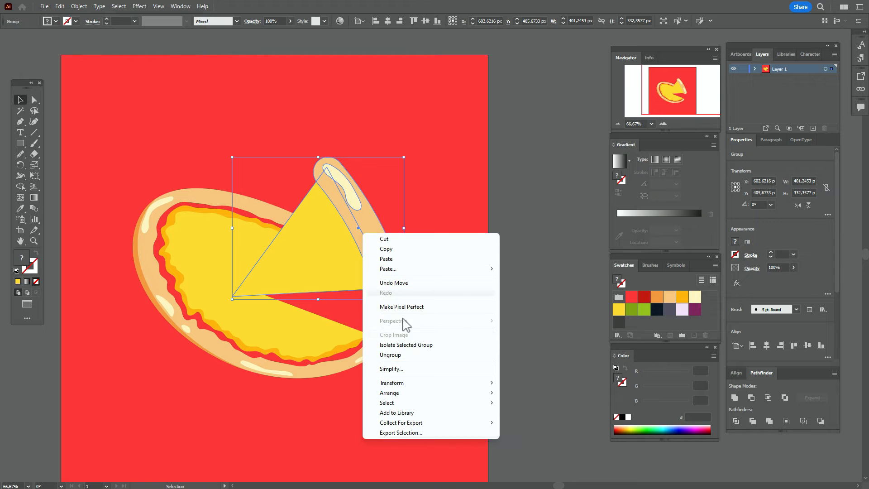
click(412, 355)
click(511, 261)
click(358, 197)
shift+click(388, 255)
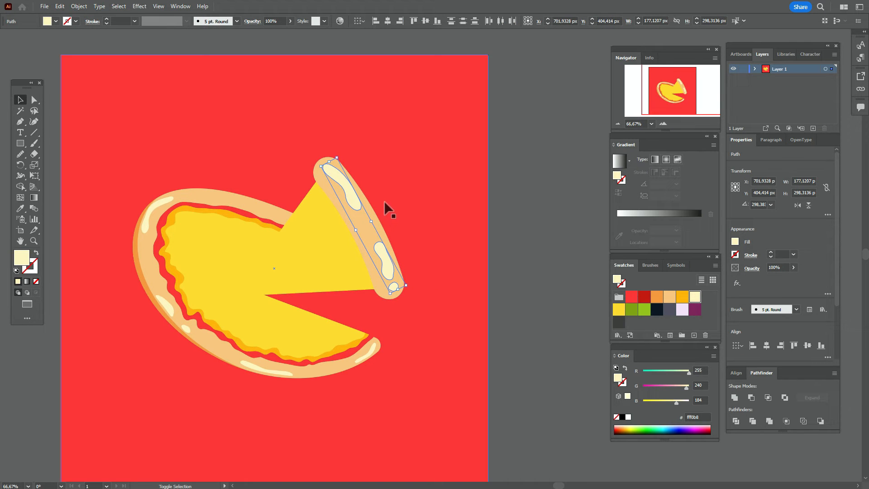
shift+click(368, 214)
drag(346, 238, 378, 221)
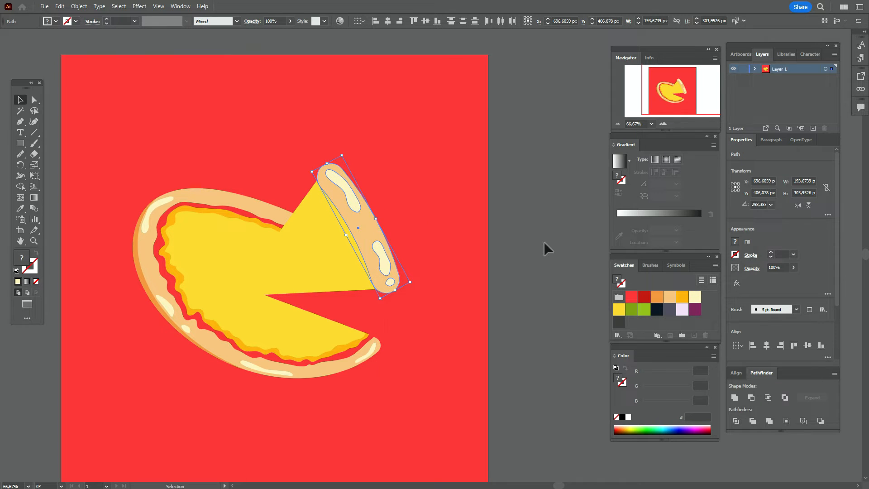
Step: Rotate the whole slice slightly counterclockwise and move it slightly up and left, keeping its tip in the pizza's opening
click(544, 241)
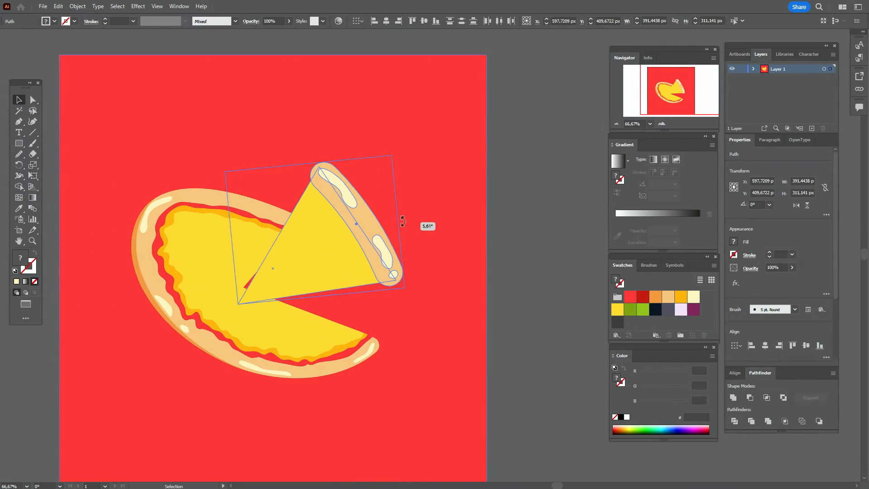
drag(402, 221, 368, 235)
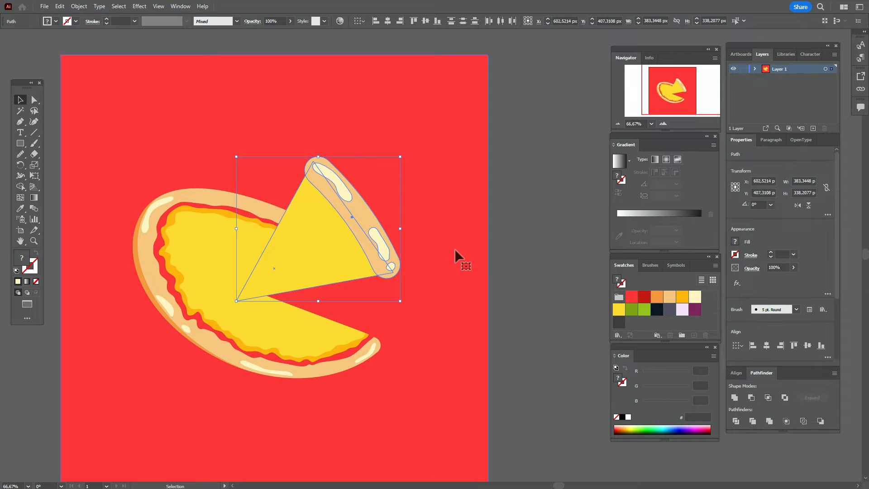
click(520, 244)
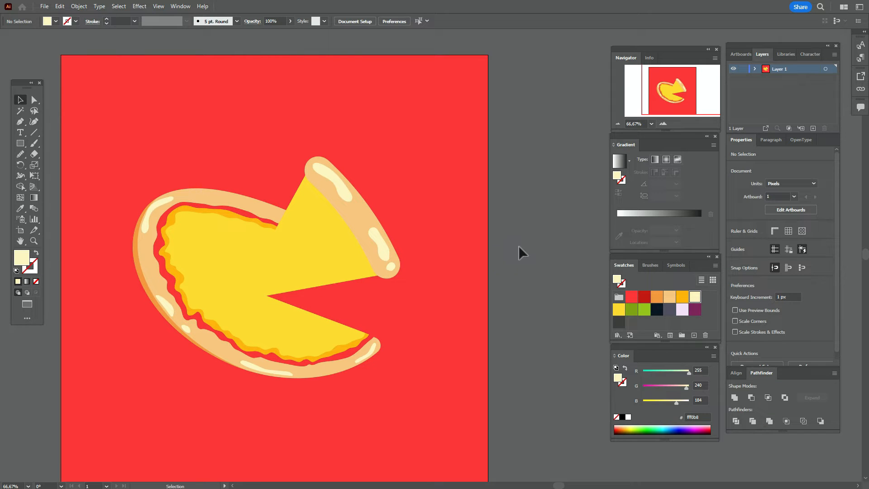
Step: Scale the slice's three crust highlights down to about 175 × 229 px overall and shift the two smaller ones slightly right
click(34, 241)
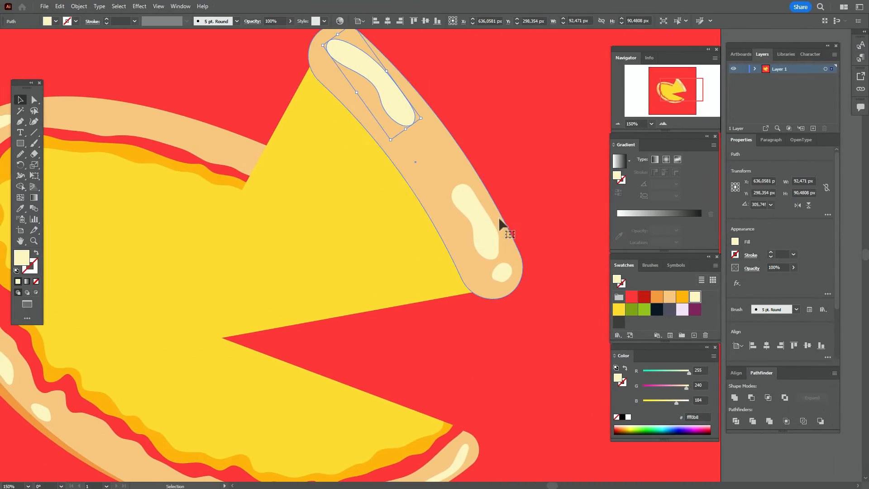
shift+click(484, 242)
drag(505, 270, 493, 258)
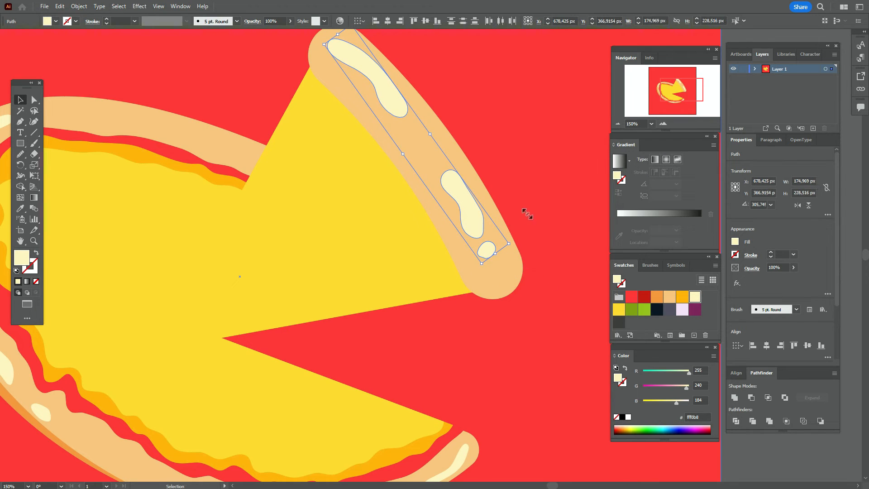
click(525, 211)
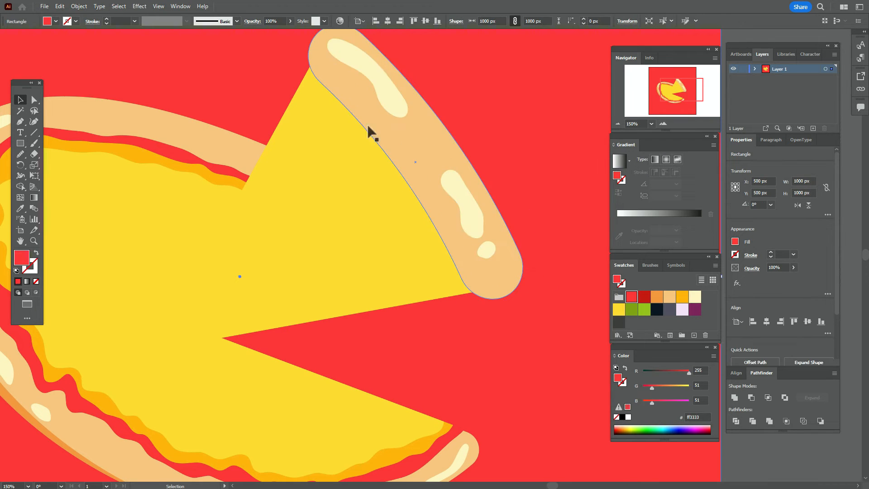
click(476, 210)
drag(487, 252, 479, 224)
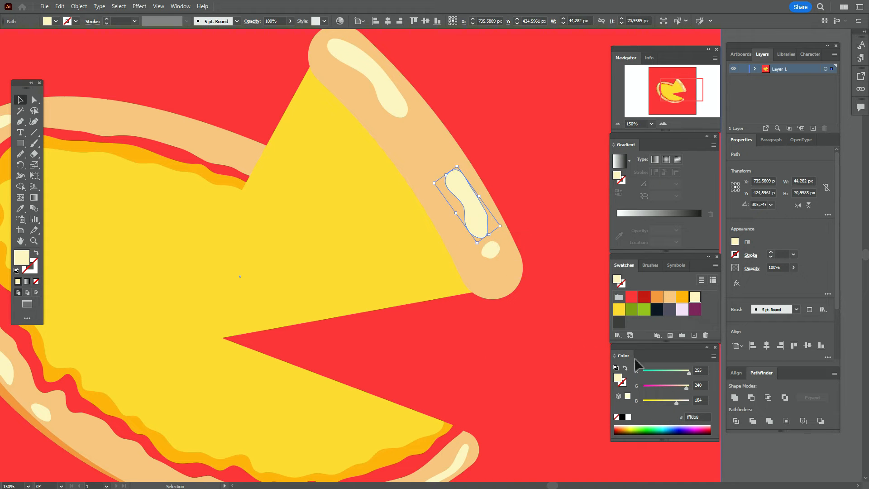
key(ctrl+shift+a)
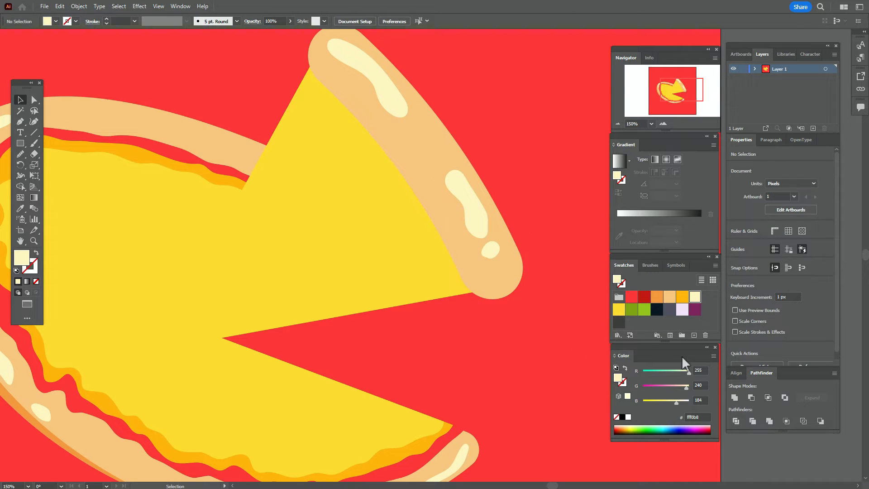
Step: Paint a closed wavy shading outline in f29436 around the lower end and inner edge of the slice's crust with the 5 pt. Round brush
click(657, 298)
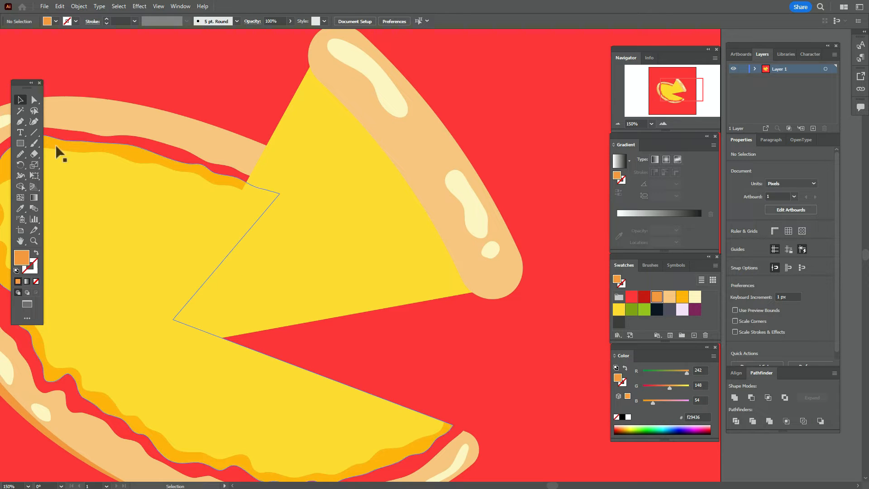
click(35, 145)
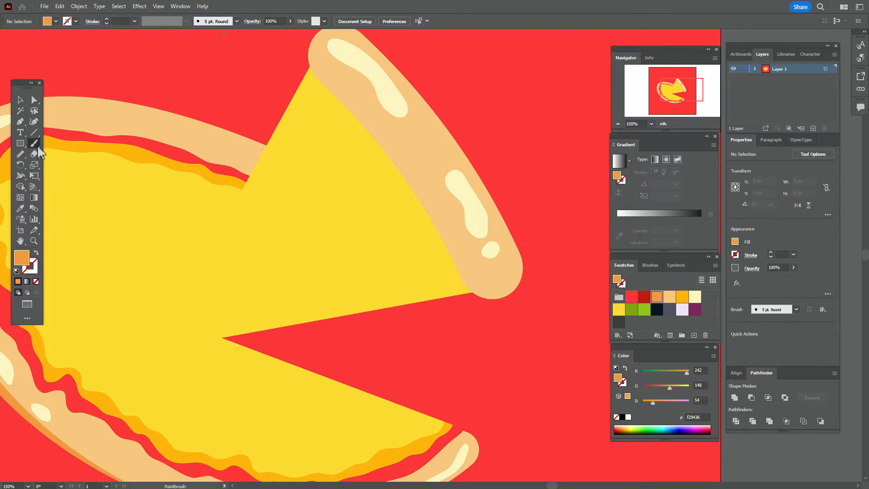
double_click(39, 149)
click(448, 295)
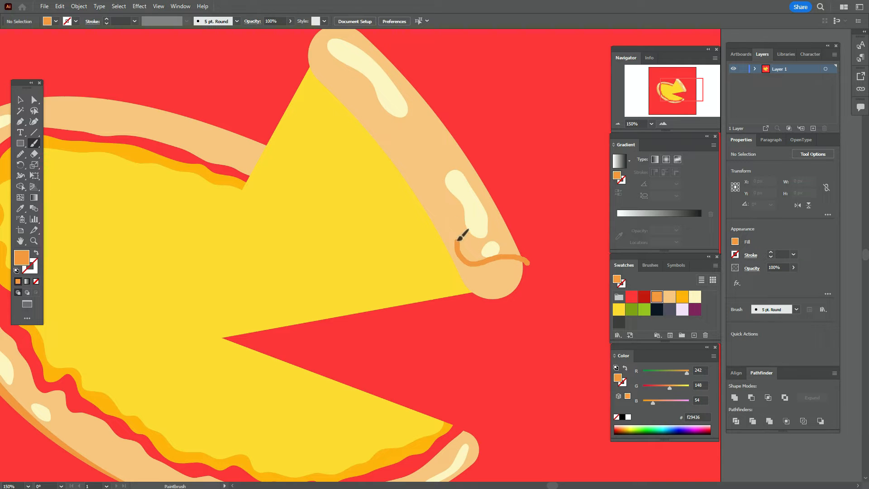
mouse_move(403, 178)
mouse_down()
mouse_move(399, 197)
mouse_move(419, 273)
mouse_move(454, 301)
mouse_move(495, 311)
mouse_up()
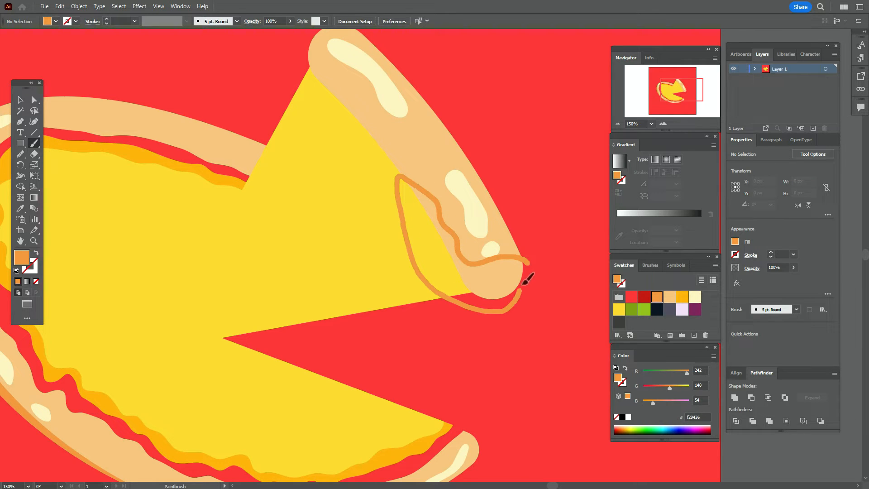
key(alt)
mouse_move(528, 265)
mouse_down()
mouse_move(528, 252)
mouse_move(528, 260)
mouse_up()
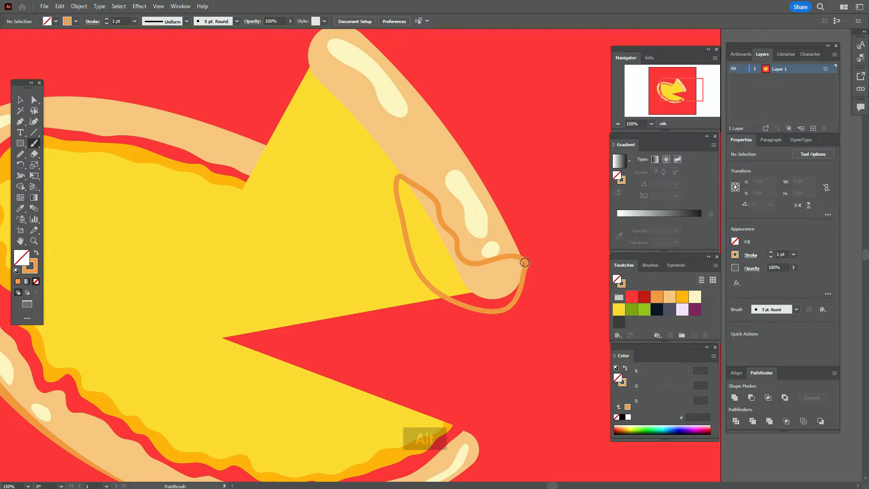
Step: Swap the fill and stroke of the shading outline on the slice's crust to make a solid shape
click(20, 99)
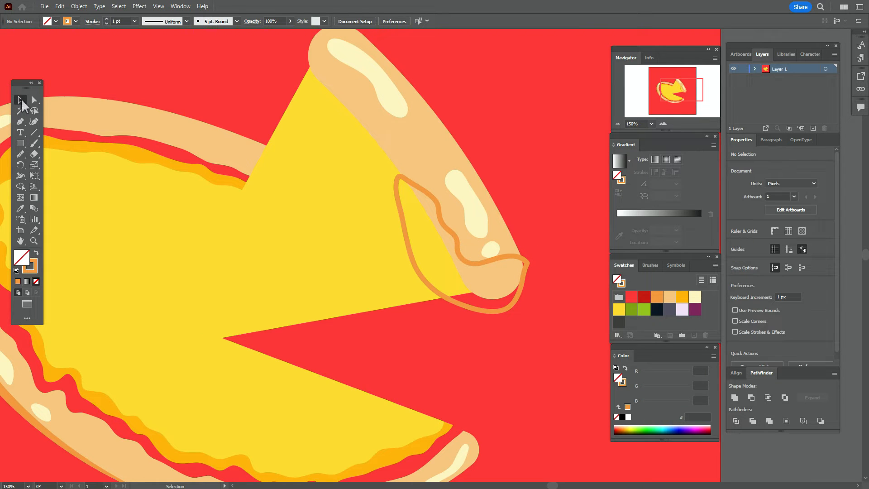
click(525, 265)
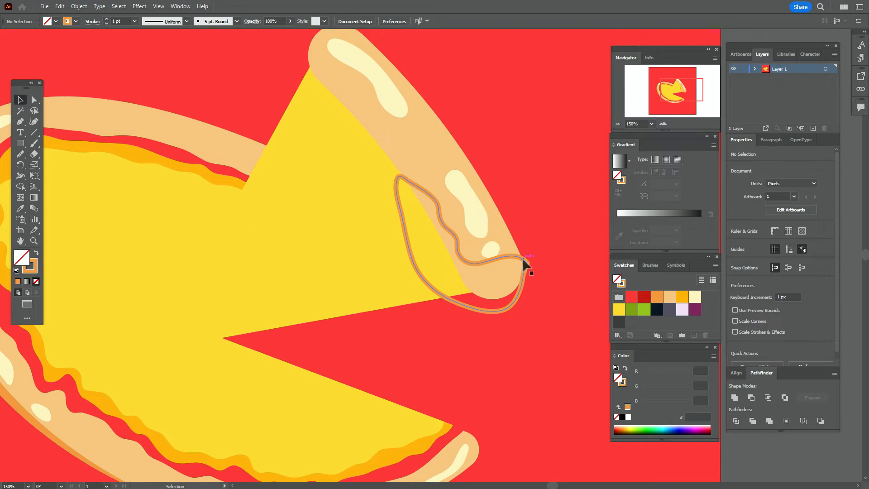
click(36, 252)
Step: Remove the parts of the orange shading that extend beyond the slice's crust with Shape Builder
shift+click(403, 165)
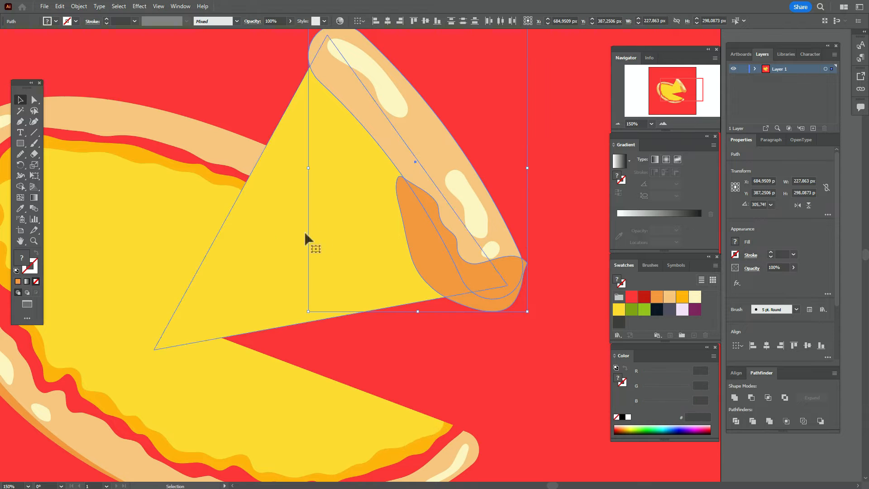
click(20, 186)
key(alt)
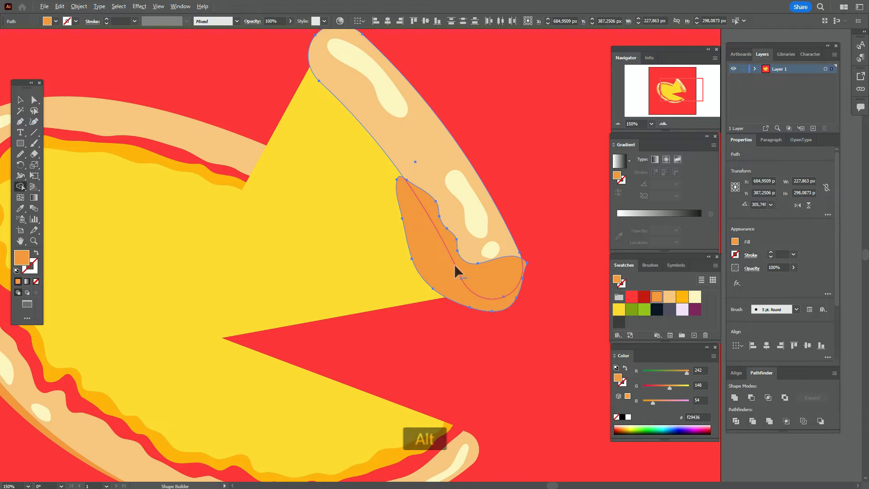
alt+click(451, 275)
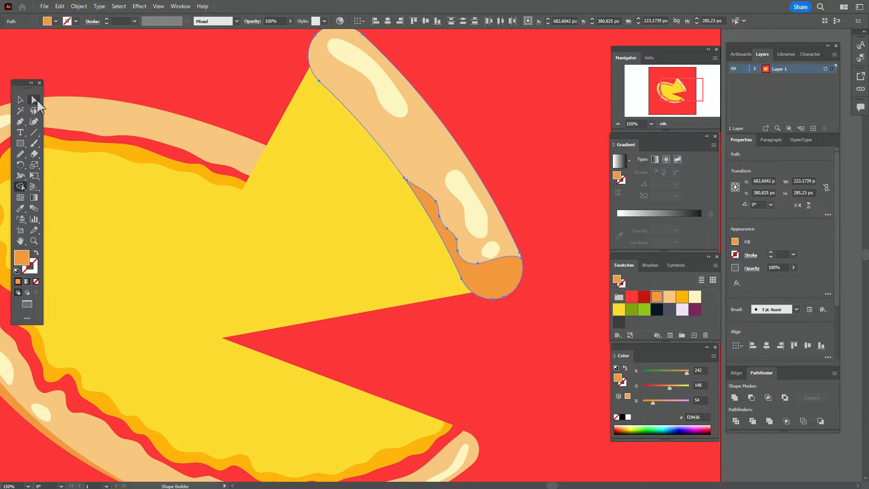
key(v)
key(ctrl+shift+a)
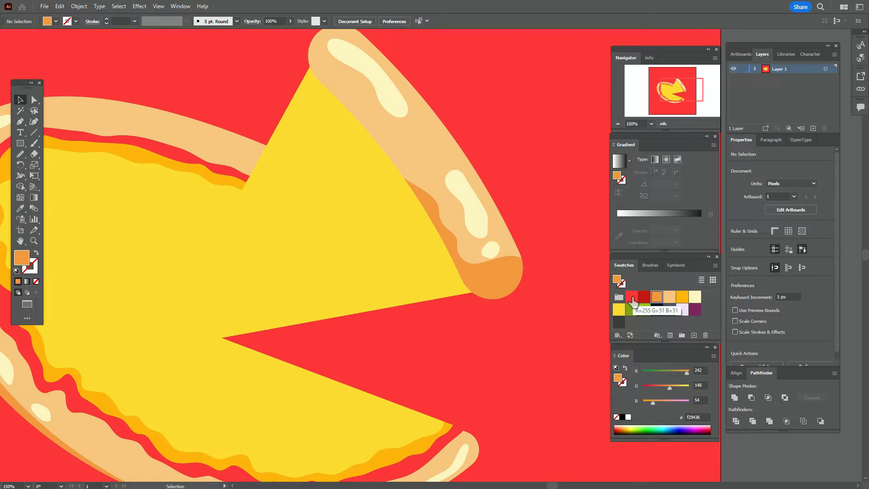
Step: Paint a closed, narrow wavy sauce outline in ff3333 along the inner edge of the slice's crust with the 5 pt. Round brush
click(632, 299)
click(34, 144)
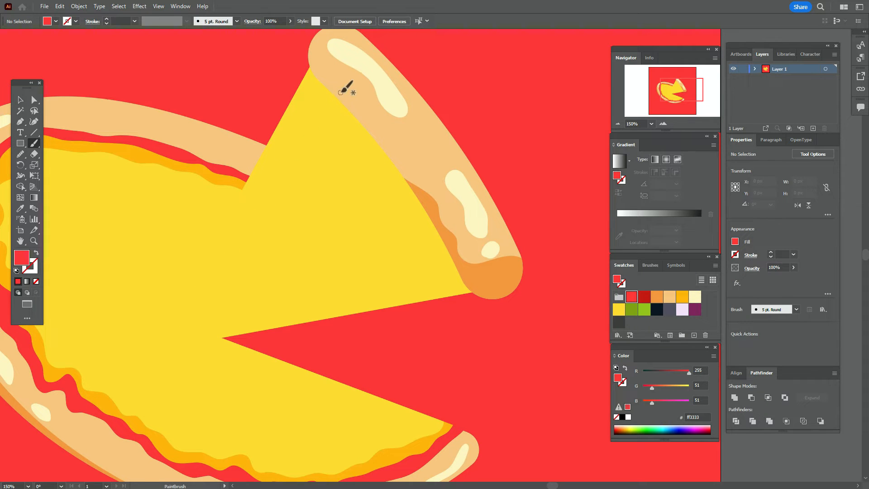
double_click(40, 142)
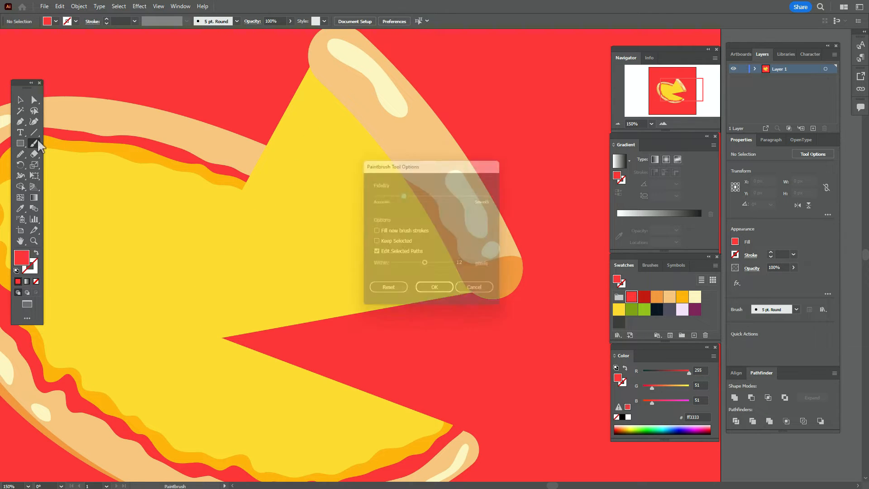
click(449, 295)
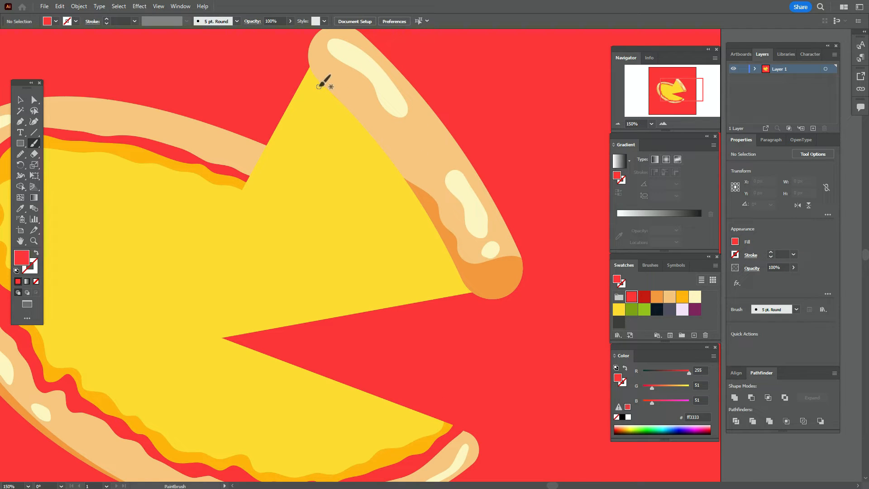
mouse_move(319, 86)
mouse_down()
mouse_move(418, 191)
mouse_move(456, 263)
mouse_move(415, 212)
mouse_move(397, 172)
mouse_move(318, 85)
mouse_up()
key(alt)
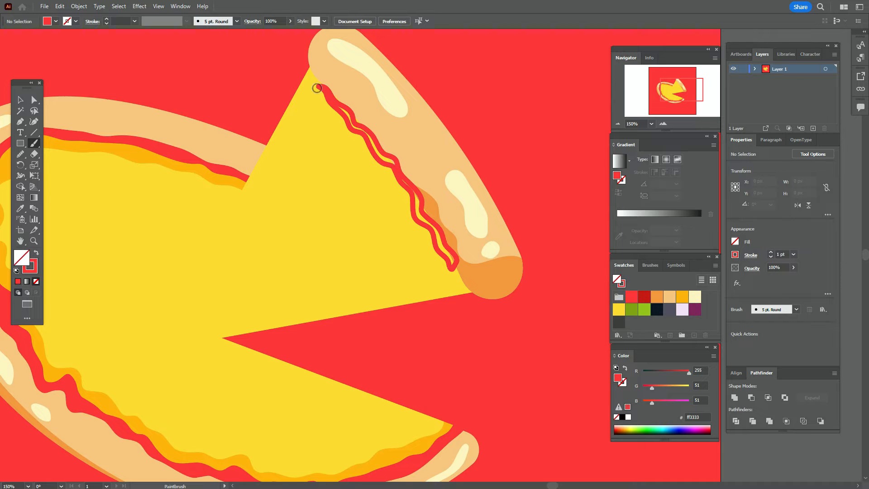
Step: Swap the sauce outline's fill and stroke to make a solid shape and move it about 3 px right and 3 px up
click(20, 100)
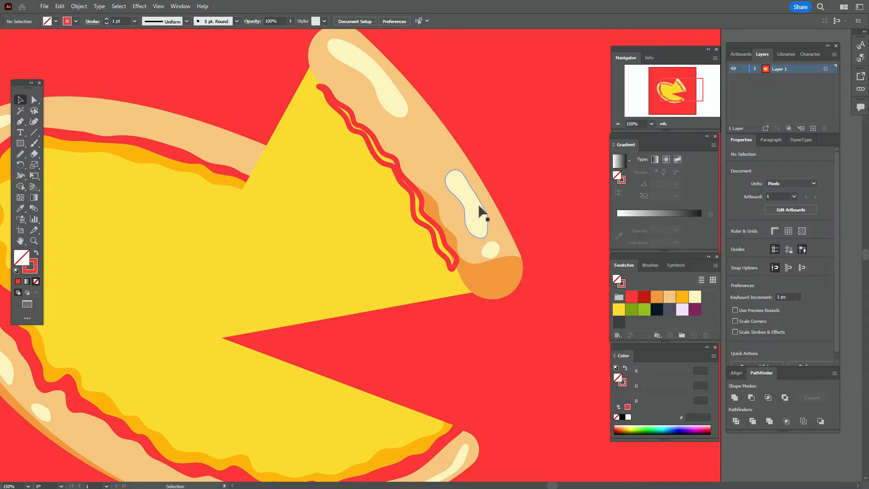
click(436, 233)
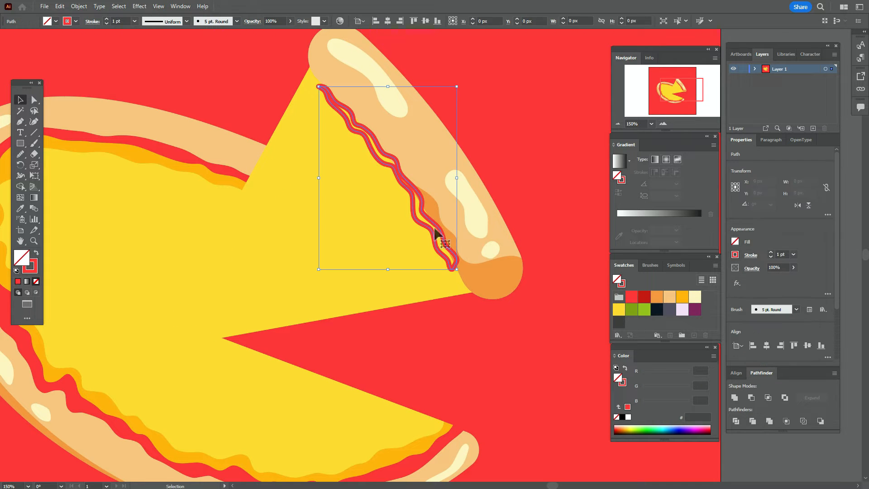
click(36, 254)
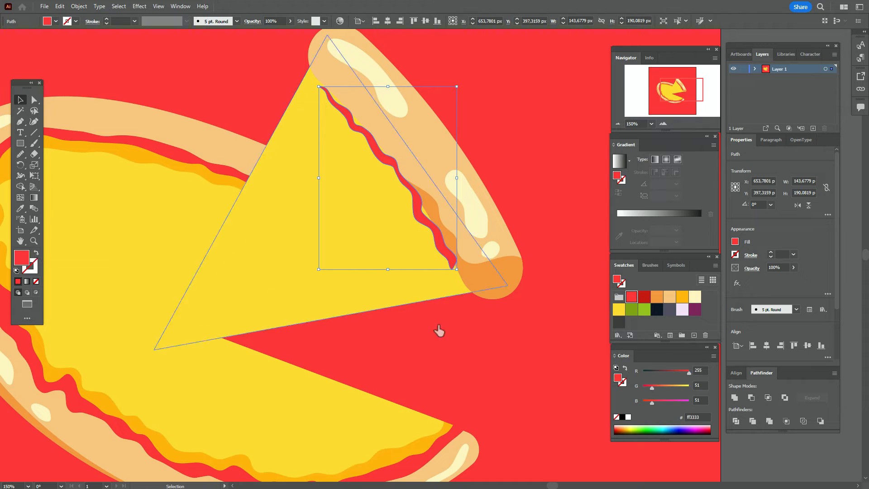
click(756, 449)
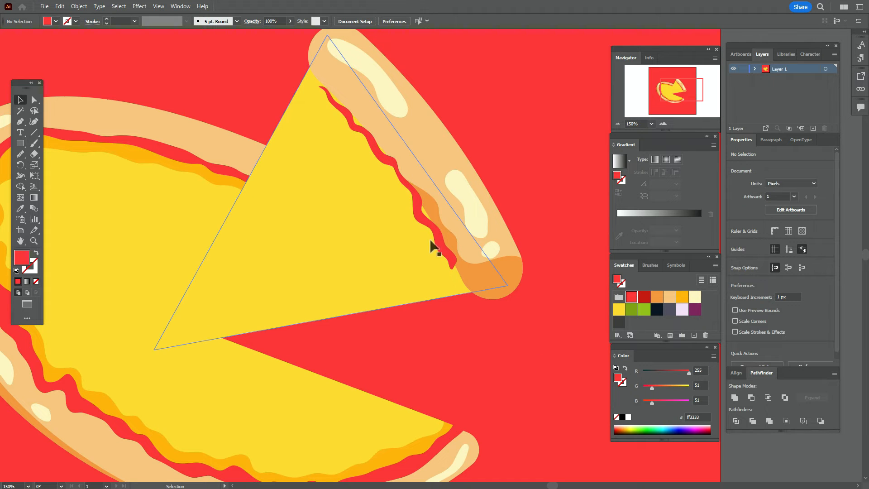
drag(433, 231, 435, 230)
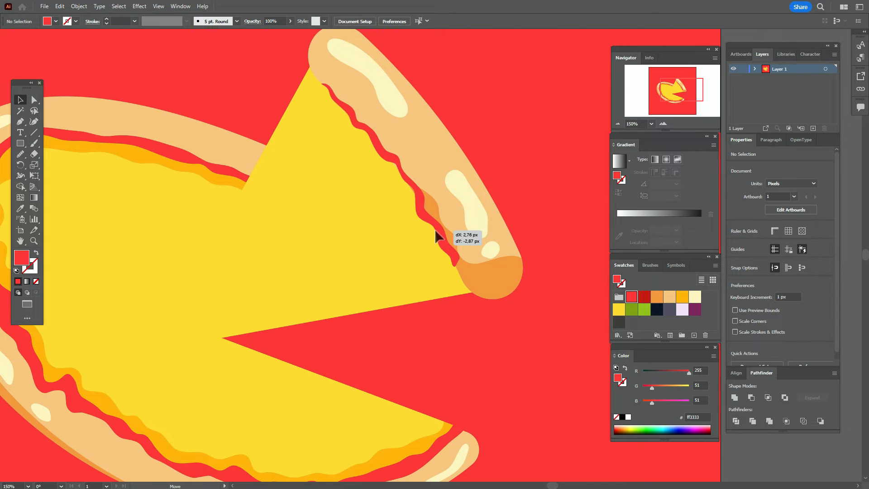
Step: Add an anchor point on the orange crust shading's inner edge near its upper end and move it about 2 px right, under the sauce
drag(434, 229, 434, 228)
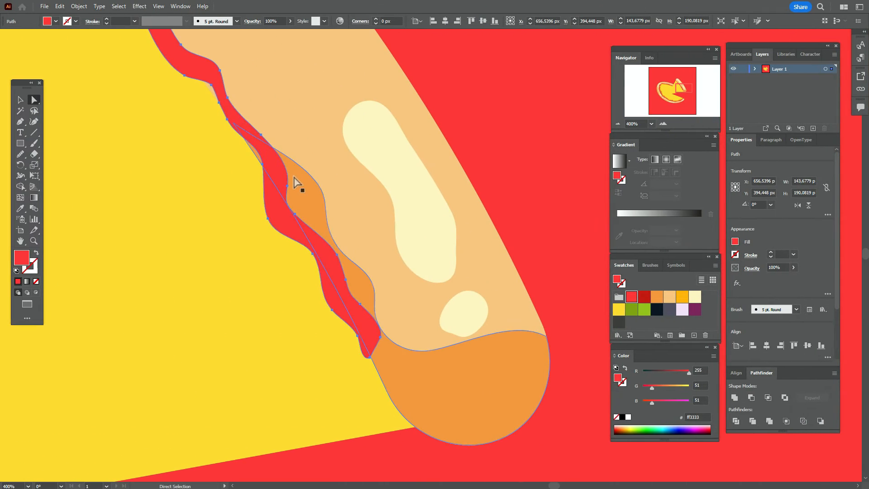
click(296, 182)
drag(20, 121, 62, 136)
click(255, 155)
click(37, 101)
click(255, 154)
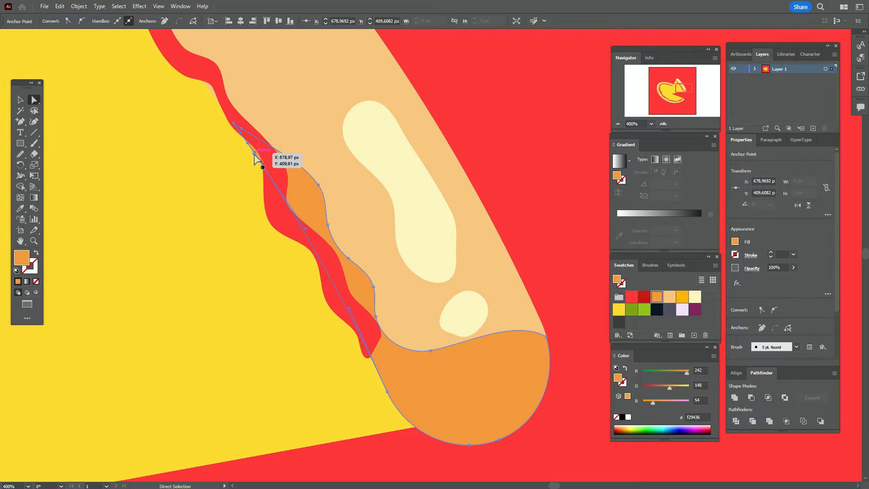
drag(253, 153, 261, 151)
Step: Add another anchor point on the orange shading's inner edge and move it about 3 px left to cover the gap beside the sauce
click(21, 122)
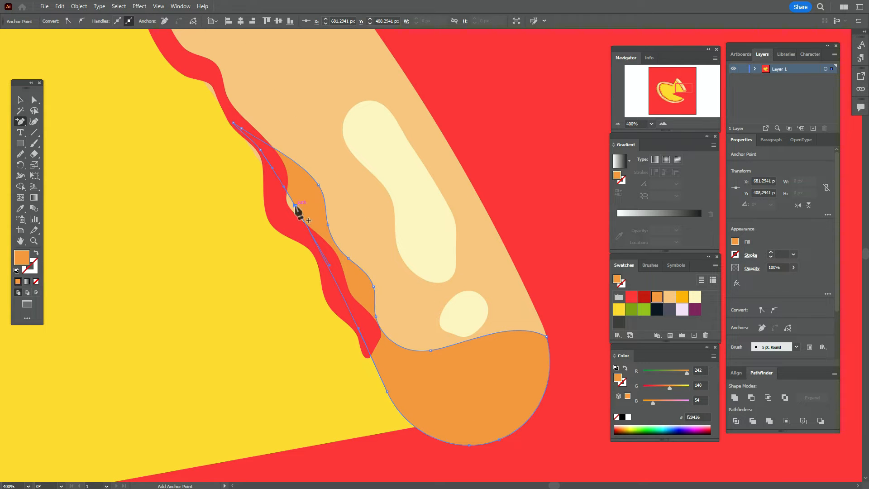
click(34, 99)
click(295, 206)
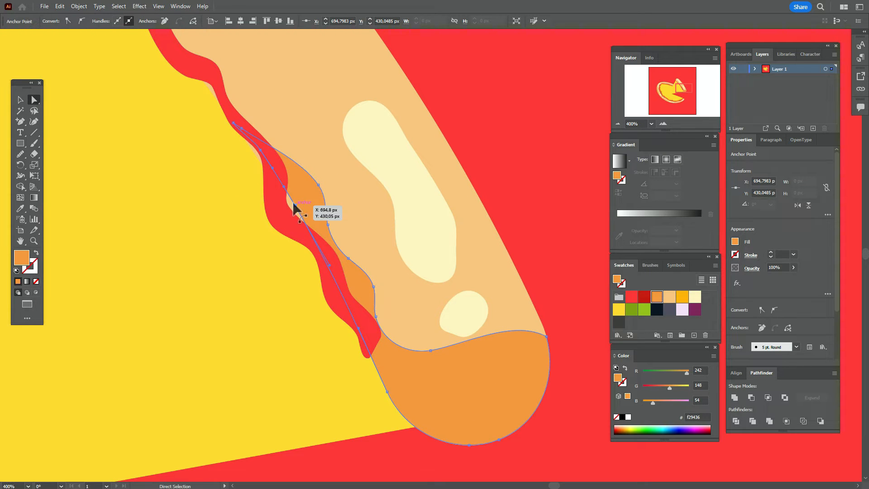
drag(295, 206, 287, 207)
Step: Add anchor points midway along the slice crust's inner edge and pull the edge in so it stays hidden under the sauce
click(21, 241)
drag(231, 191, 294, 419)
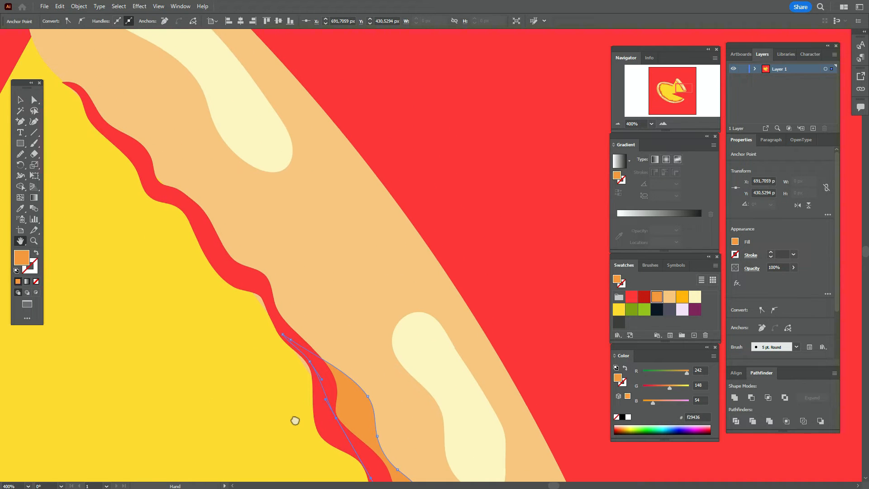
click(34, 100)
click(341, 276)
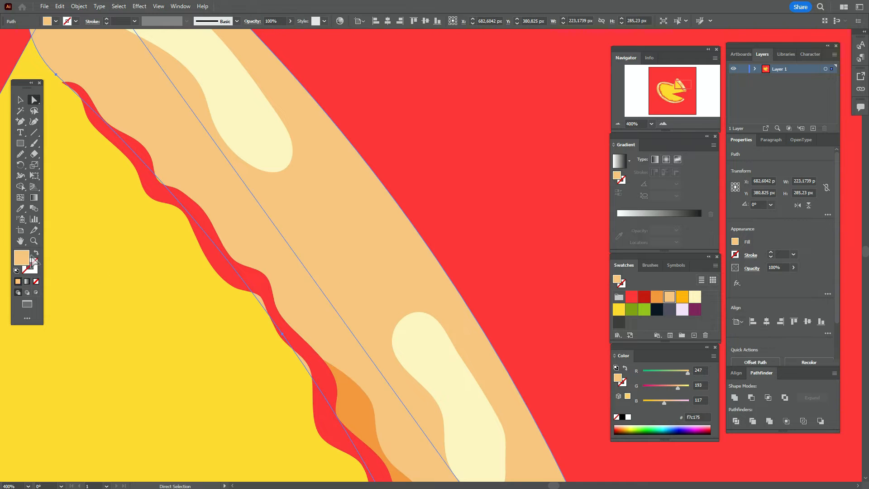
key(plus)
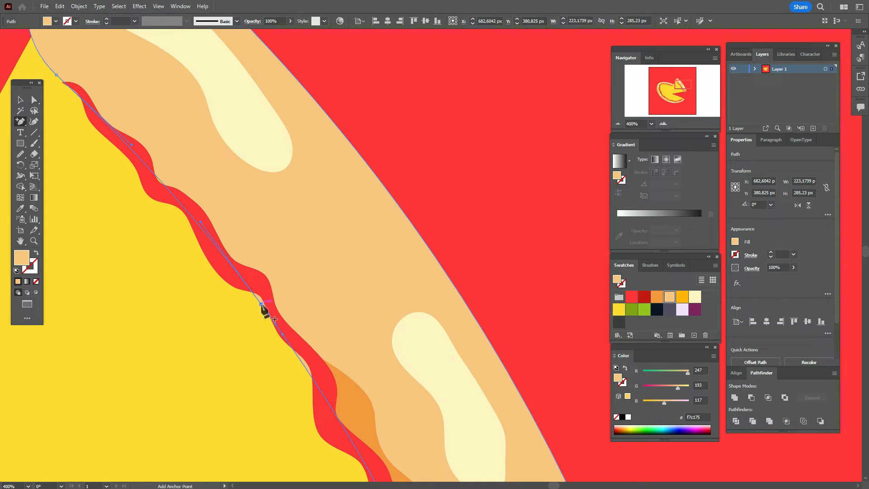
click(261, 304)
click(281, 331)
click(34, 100)
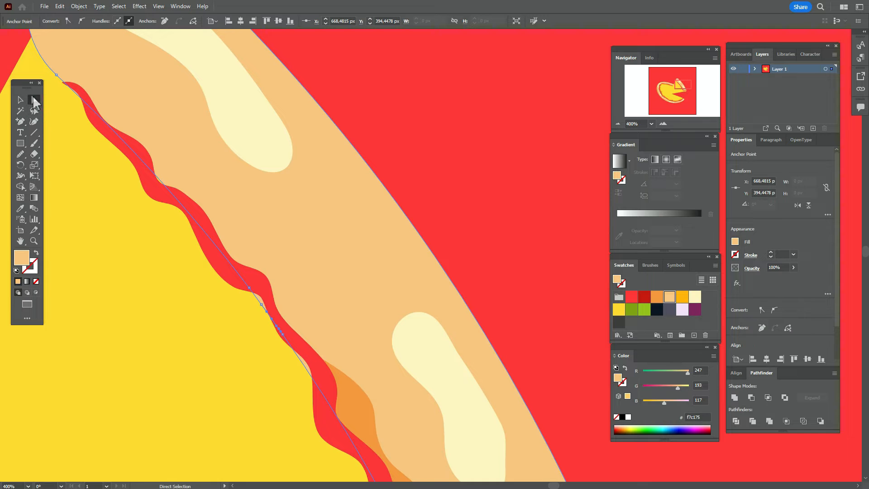
drag(261, 307, 268, 300)
Step: Add anchor points on the crust's inner edge near its upper end and move one left and down to fill the gap beside the sauce
click(20, 241)
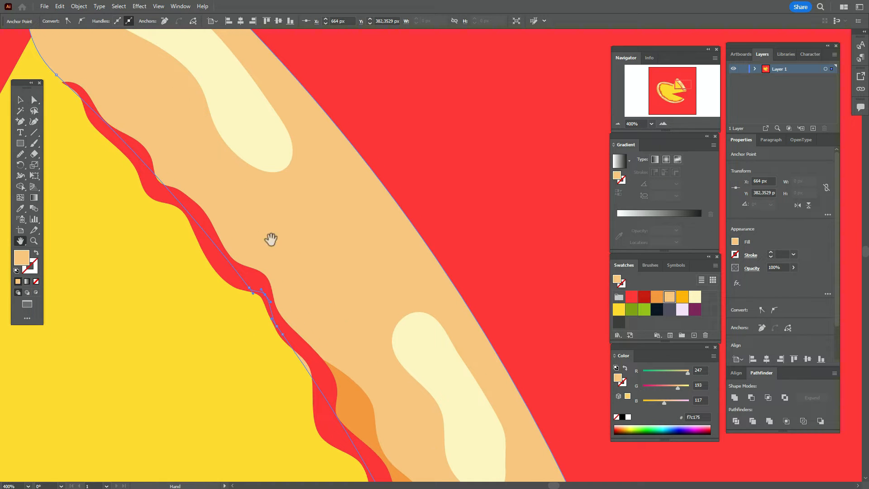
drag(271, 241, 285, 252)
click(21, 121)
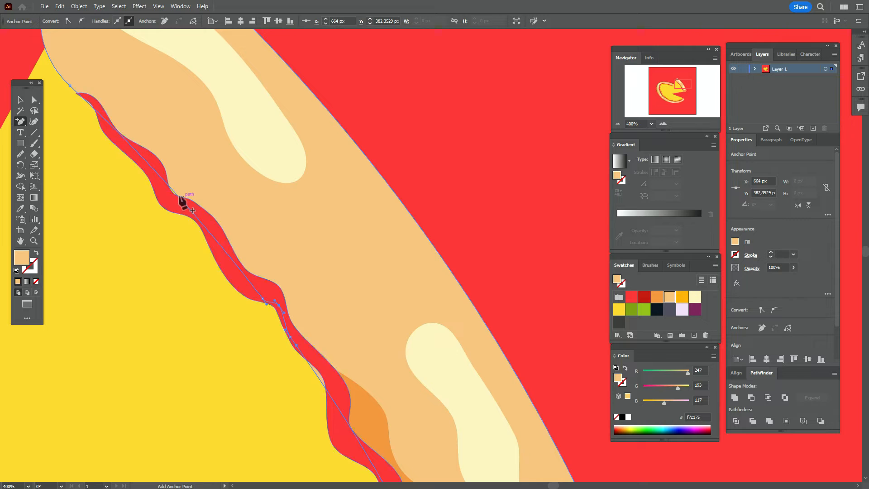
click(165, 182)
click(174, 193)
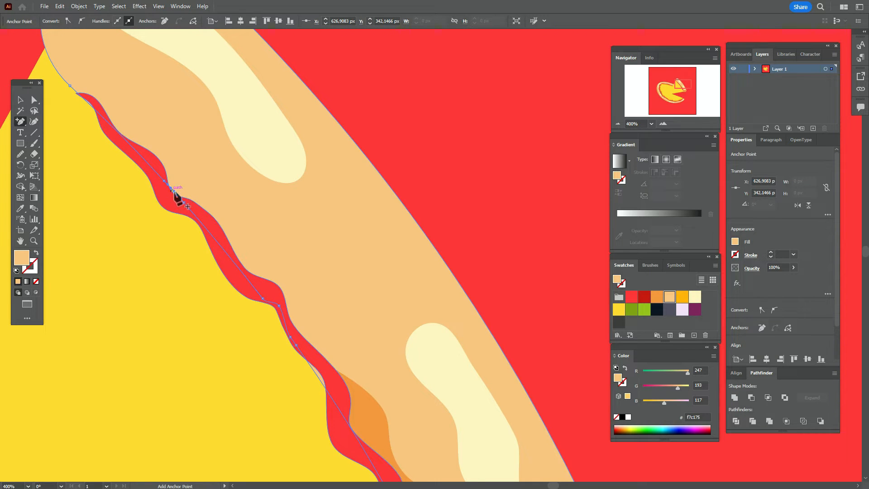
click(34, 100)
drag(172, 192, 169, 193)
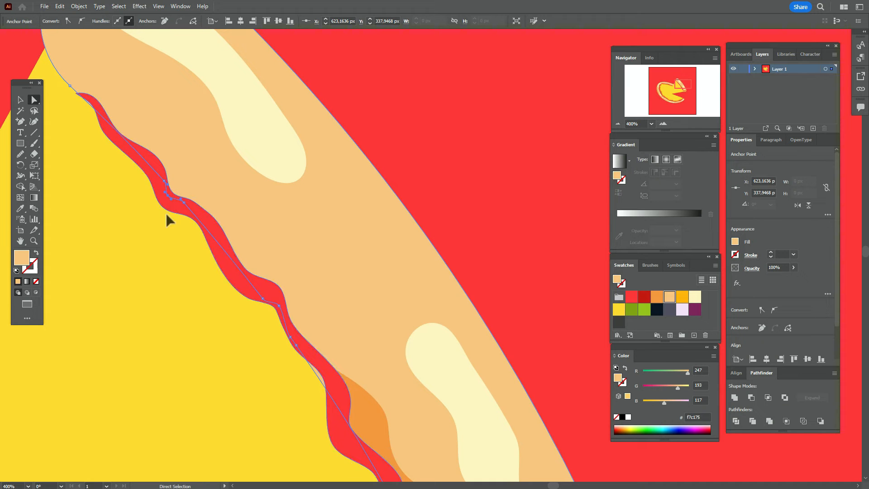
Step: Add anchor points on the crust's inner edge beside the orange shading and pull the protruding edge under the sauce
click(20, 240)
drag(236, 241, 171, 94)
drag(348, 245, 319, 221)
click(20, 122)
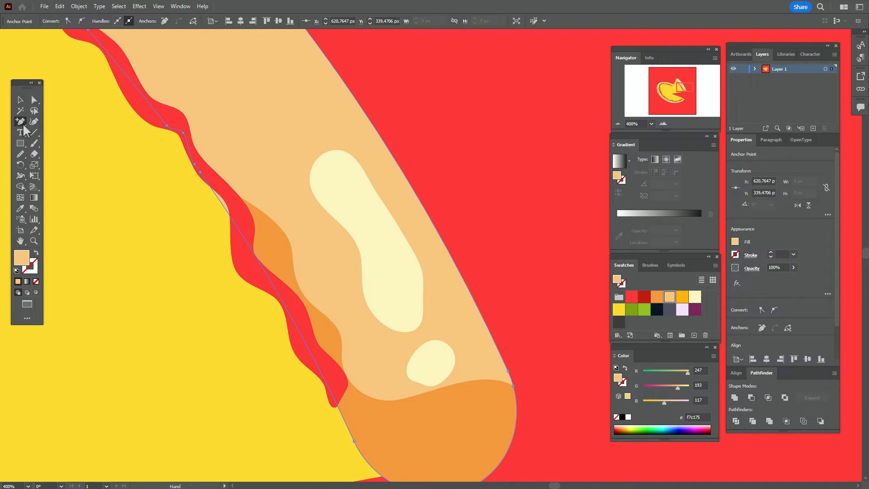
click(219, 198)
click(235, 223)
click(34, 100)
click(235, 221)
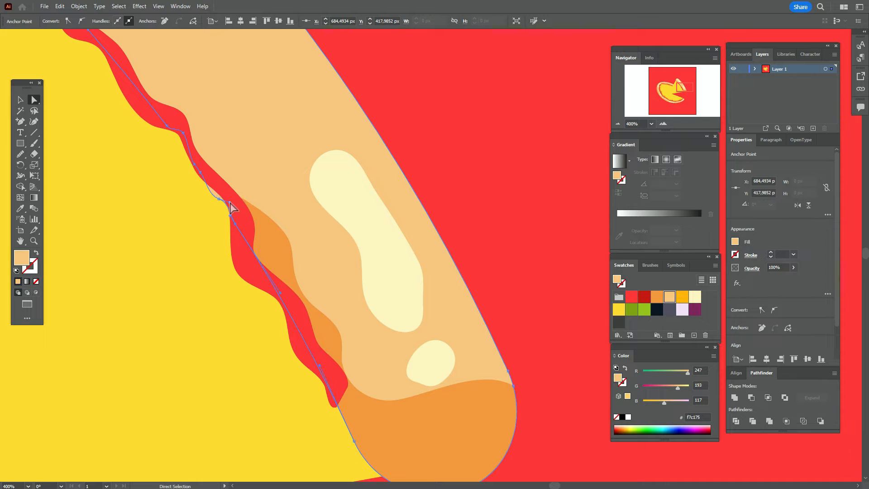
key(ctrl+z)
drag(219, 199, 226, 194)
click(21, 240)
drag(249, 300, 299, 254)
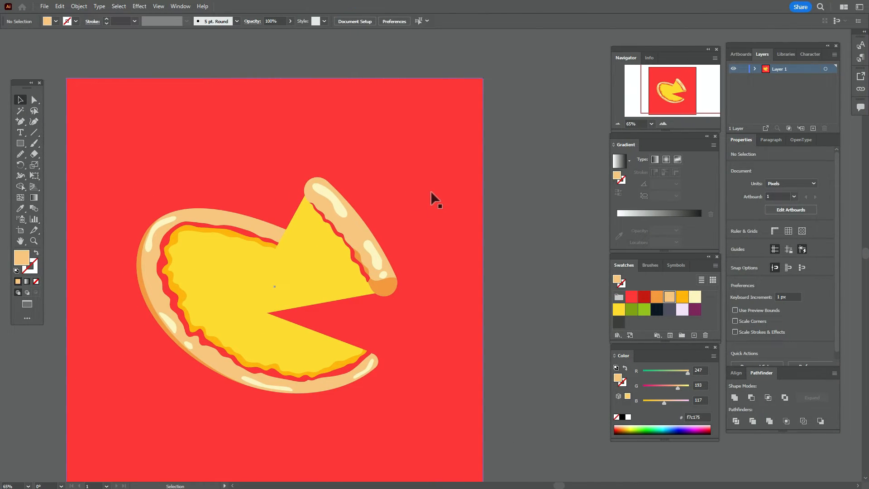
Step: Group all the parts of the slice, including cheese, sauce, crust, highlights and shading
click(340, 273)
shift+click(362, 258)
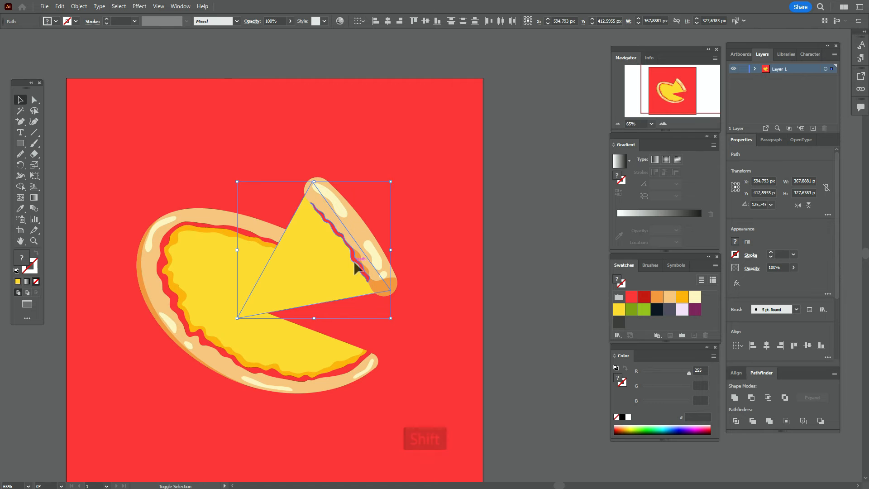
right_click(384, 245)
shift+click(365, 223)
right_click(364, 223)
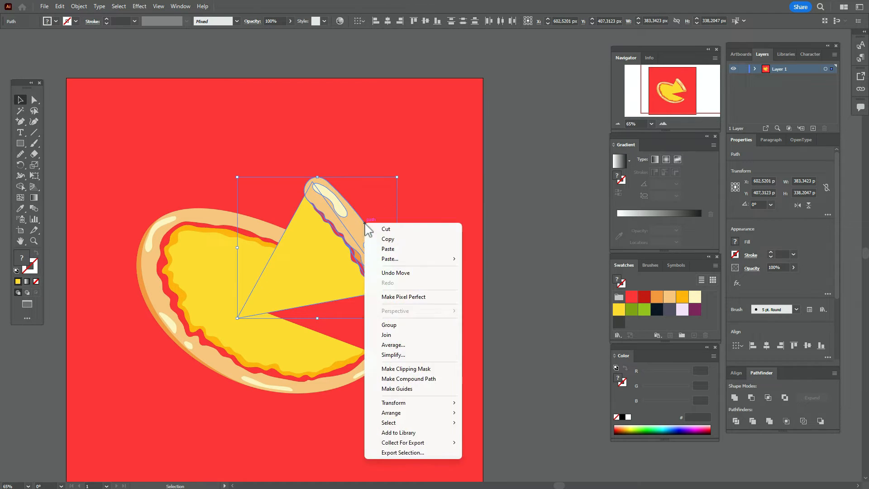
click(402, 325)
Step: Apply a horizontal Arc warp to the slice group with a 16% bend and -27% horizontal distortion
click(139, 6)
mouse_move(199, 129)
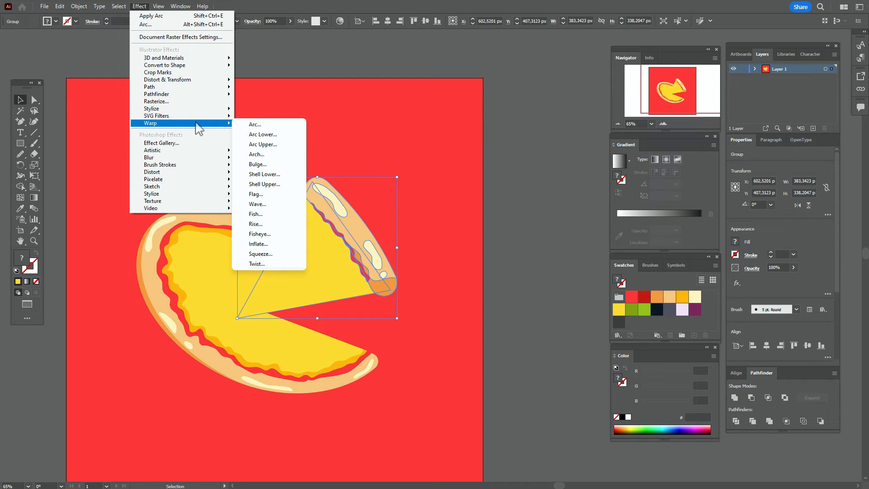
click(248, 124)
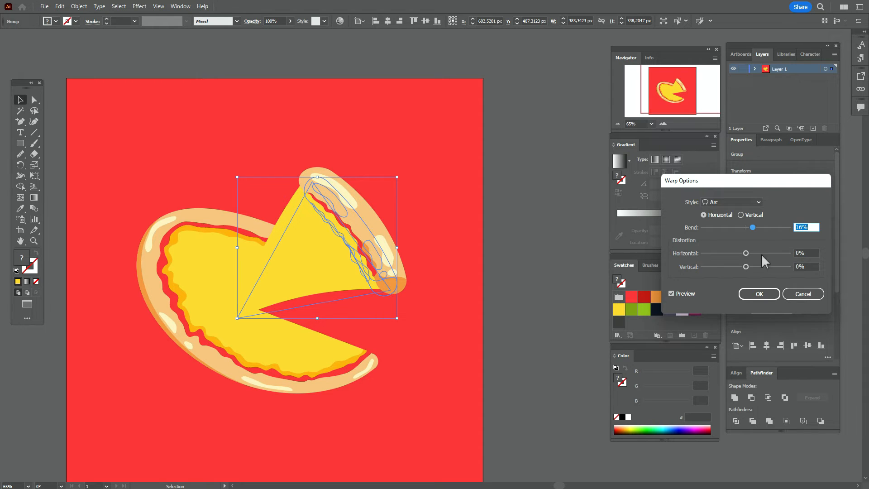
click(745, 253)
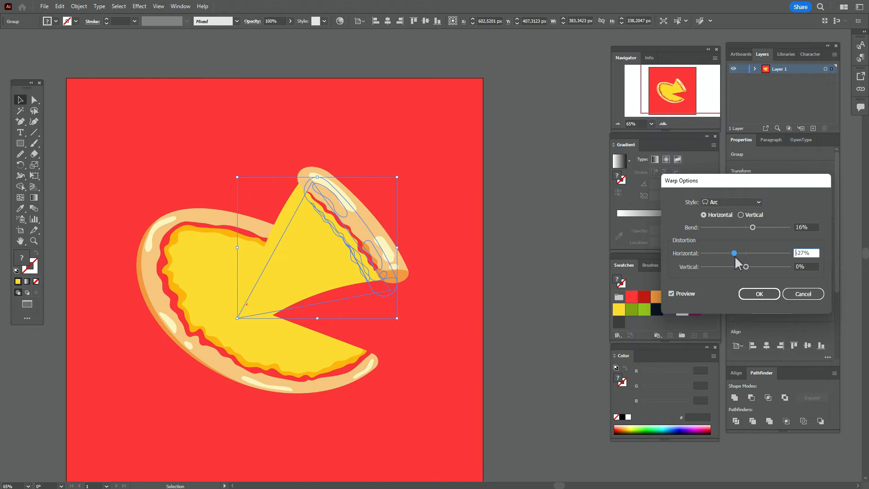
click(767, 293)
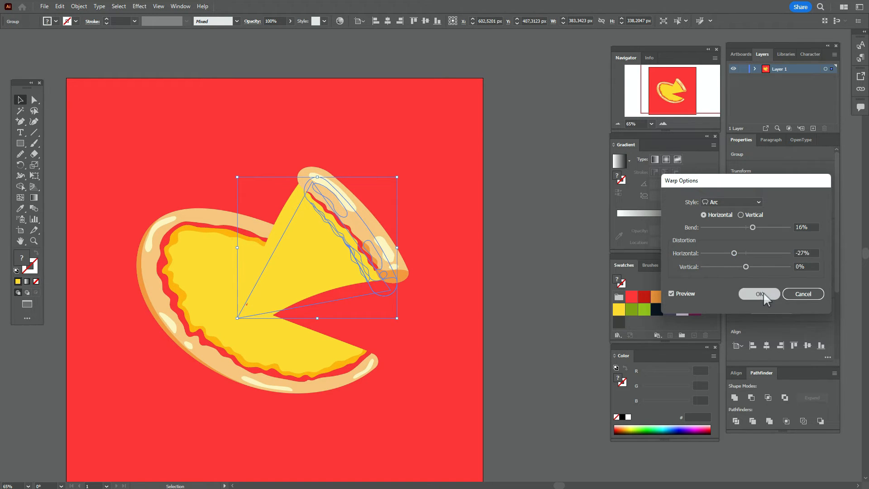
Step: Expand the warped slice's appearance and shift the slice slightly up and left
click(79, 6)
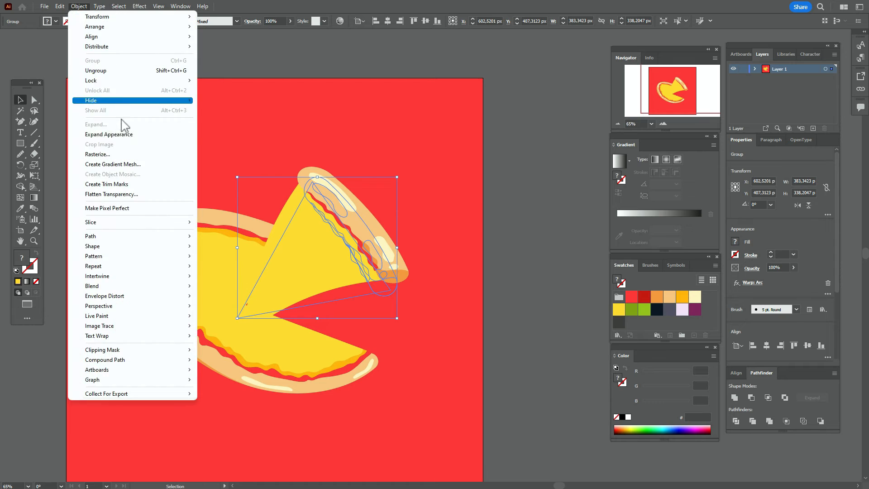
click(119, 113)
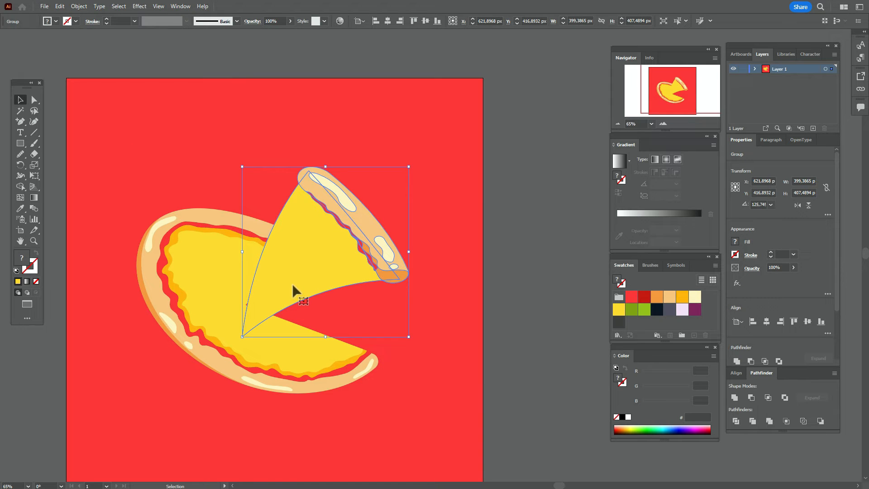
drag(290, 283, 288, 278)
click(502, 292)
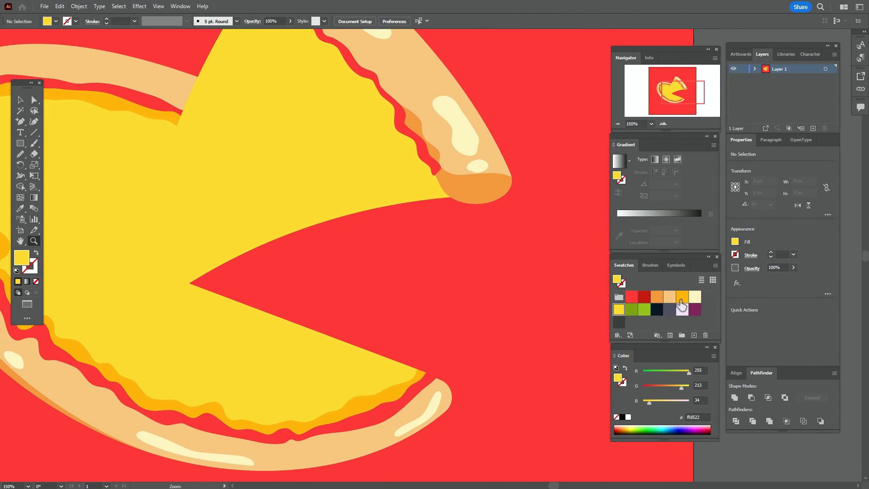
Step: Paint a closed, wavy melted-cheese outline in ffb000 across the opening between slice and pizza, with a drip below the slice's crust
click(681, 297)
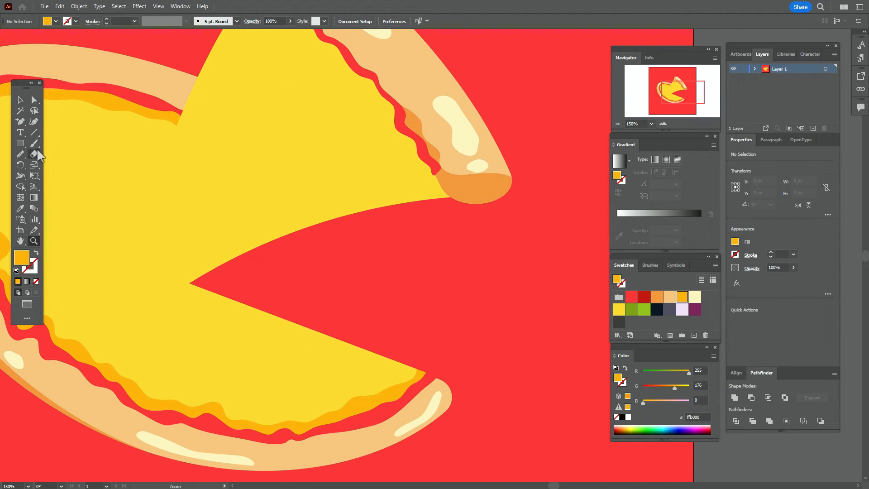
key(b)
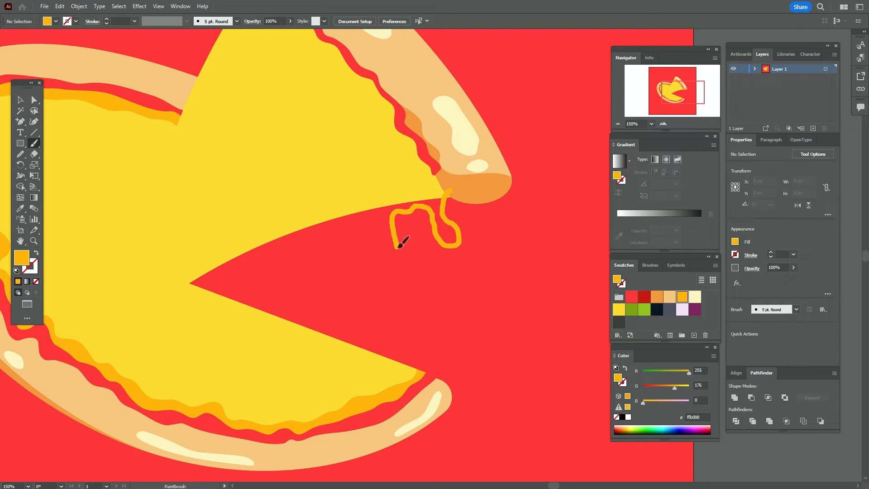
drag(421, 310, 427, 345)
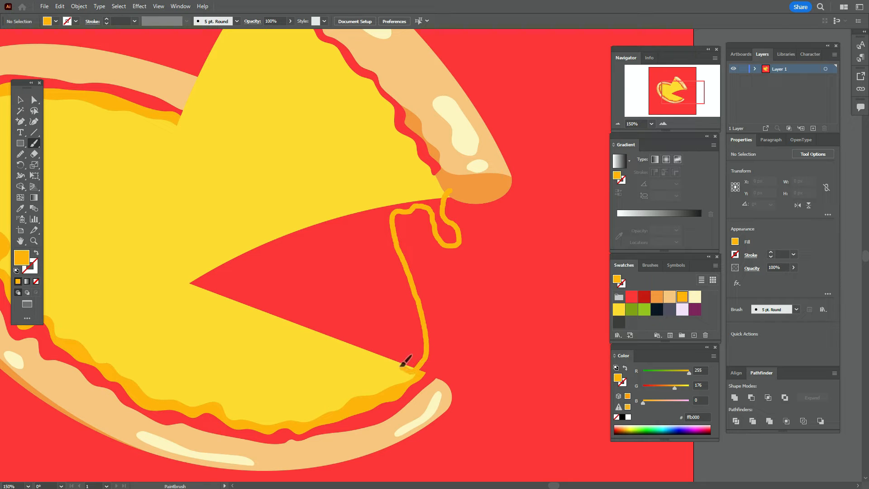
mouse_move(384, 363)
mouse_down()
mouse_move(295, 321)
mouse_move(195, 292)
mouse_move(308, 214)
mouse_move(449, 190)
mouse_up()
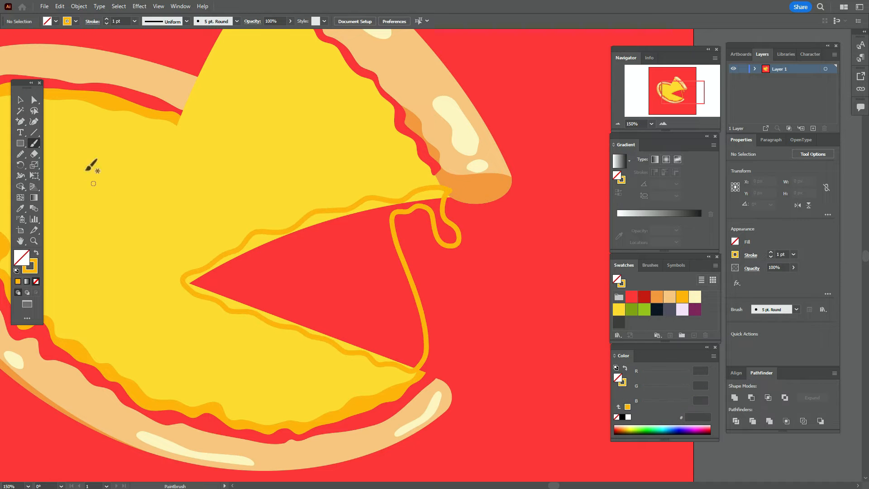
Step: Swap the fill and stroke of the melted-cheese outline to make a solid shape
click(20, 99)
click(453, 217)
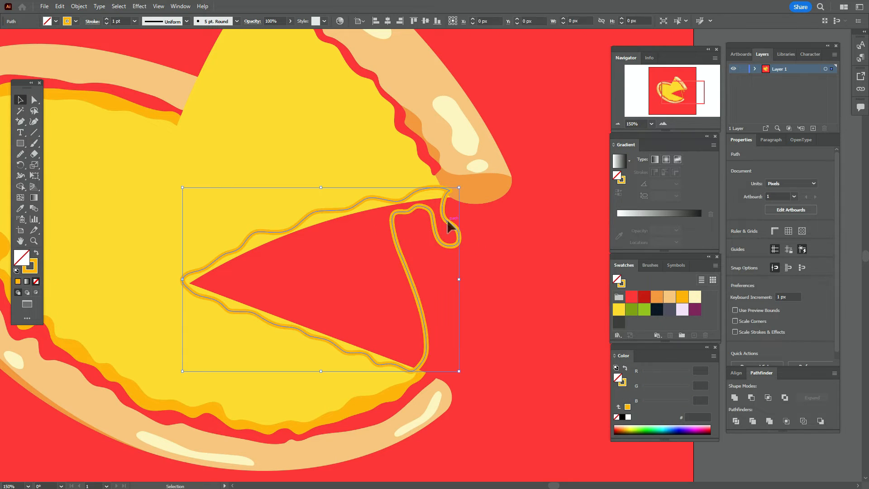
click(36, 254)
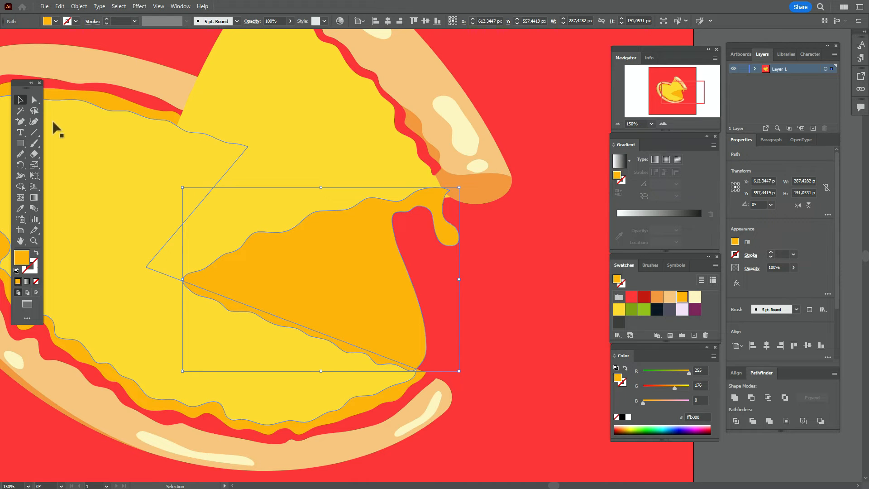
Step: Round the melted cheese's corner beside the slice's crust by about 7 px, adjust its anchor slightly to the right and deselect the shape
key(a)
click(442, 193)
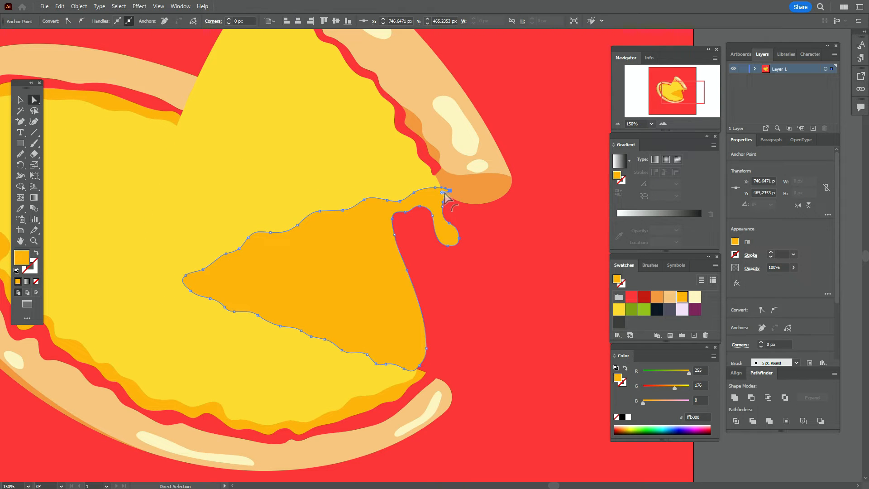
click(441, 204)
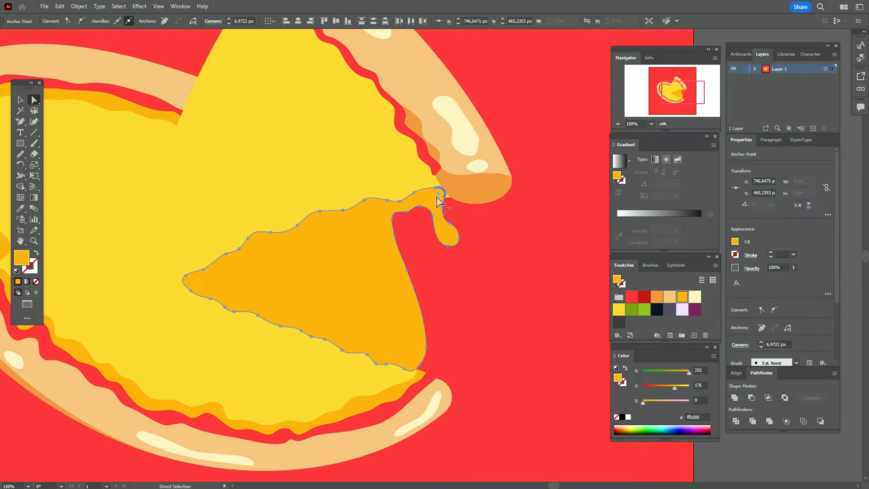
drag(447, 196, 450, 196)
click(20, 100)
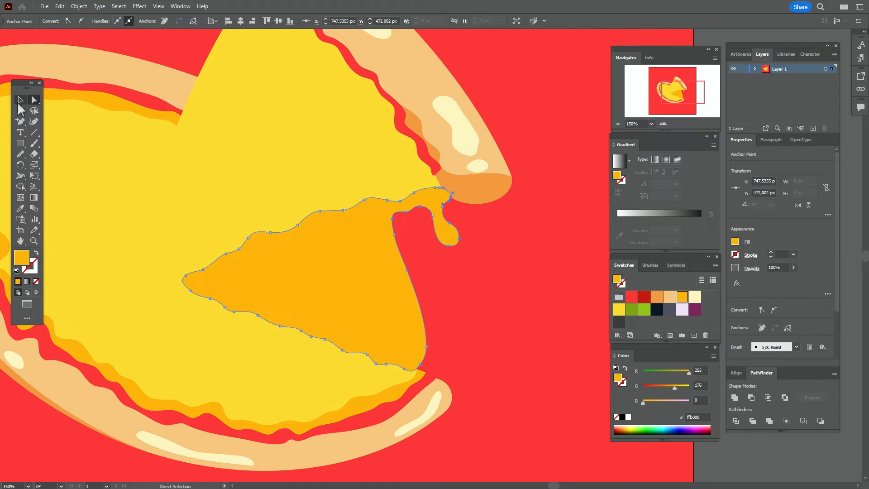
click(561, 232)
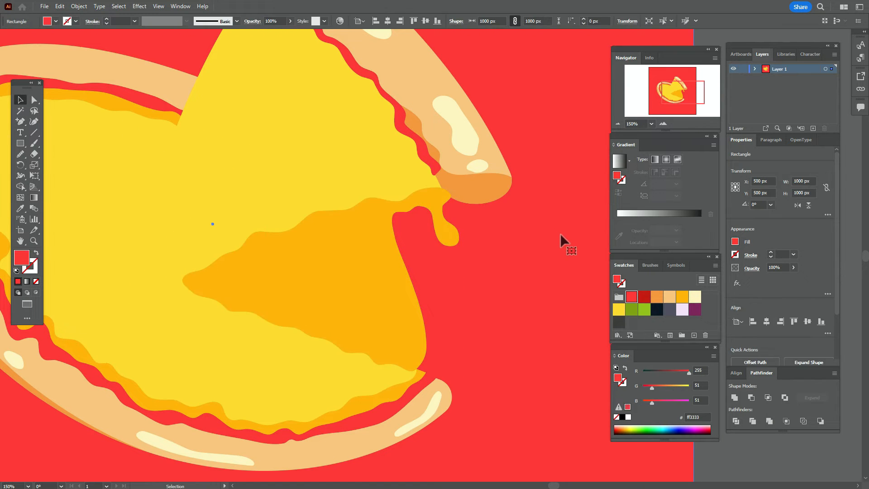
click(799, 456)
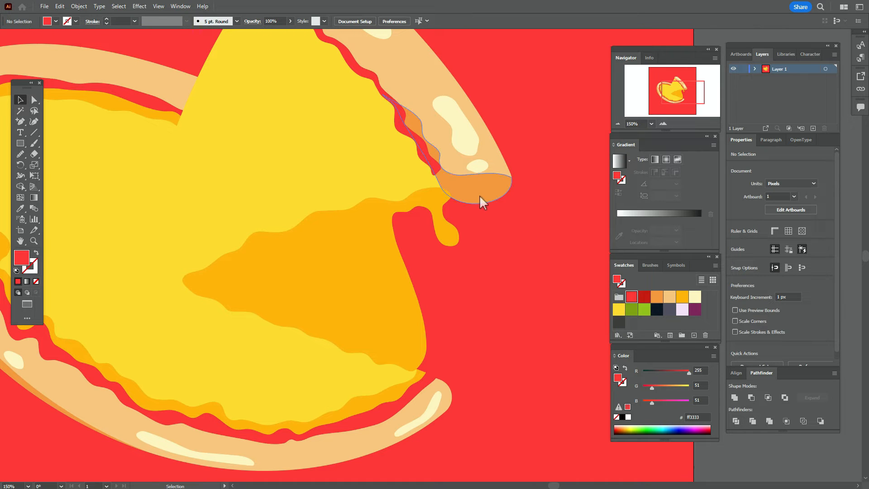
Step: Ungroup the warped slice and bring its sauce and crust to the front, above the melted cheese
click(418, 145)
right_click(417, 145)
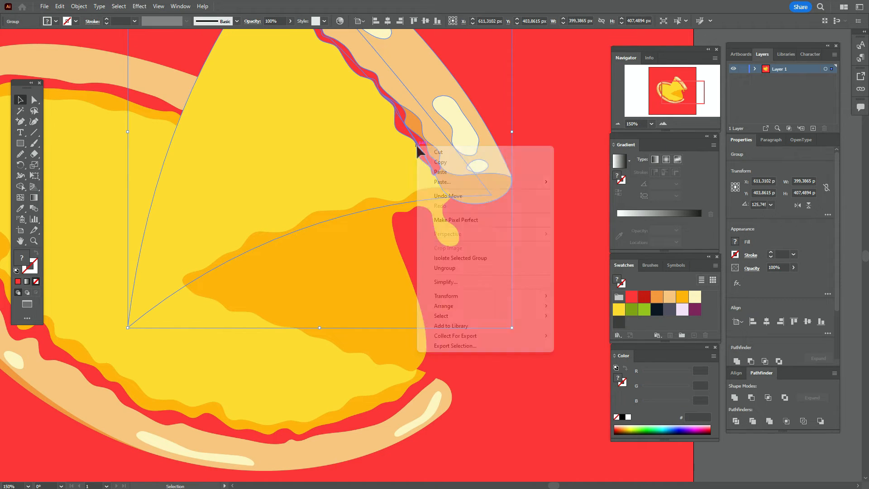
click(468, 273)
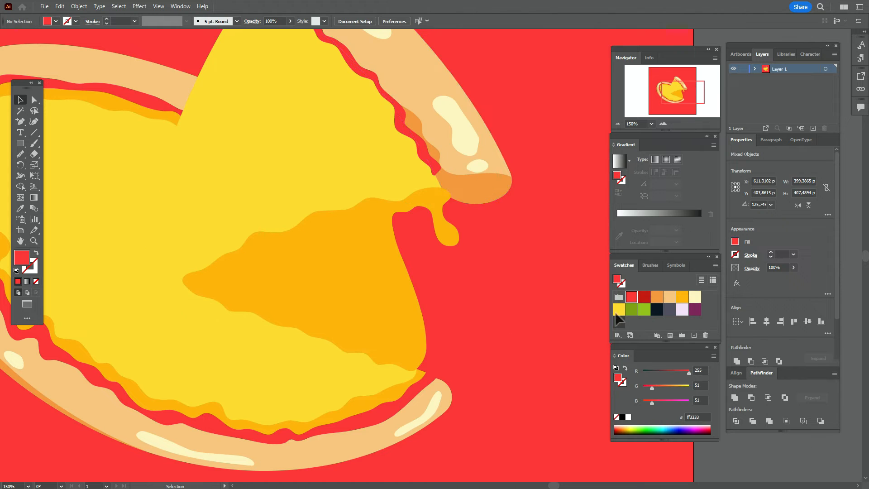
click(413, 136)
shift+click(412, 121)
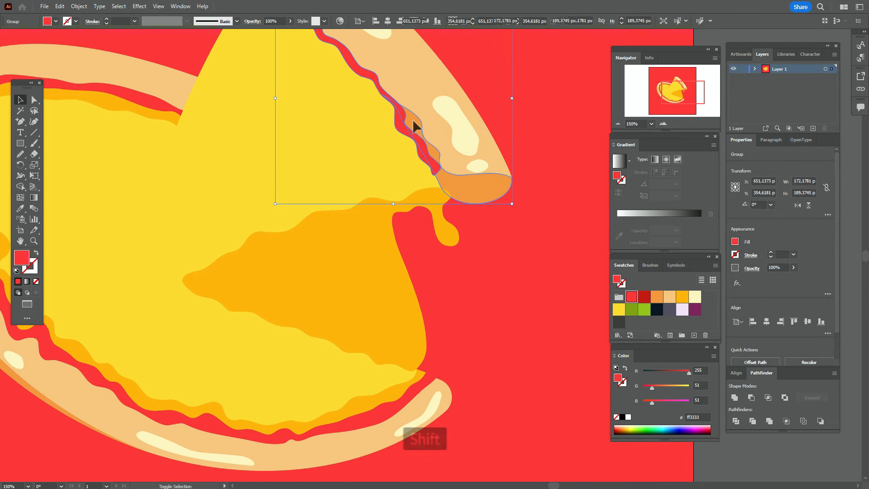
right_click(483, 155)
mouse_move(545, 305)
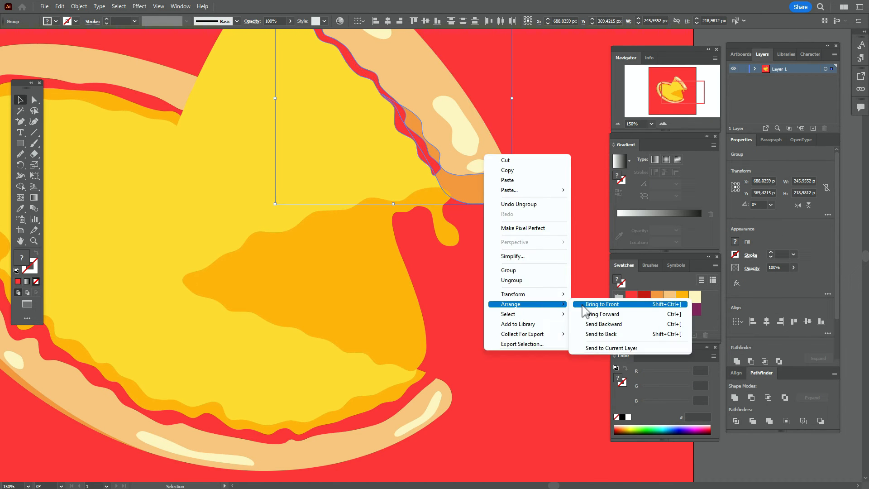
click(588, 308)
click(797, 449)
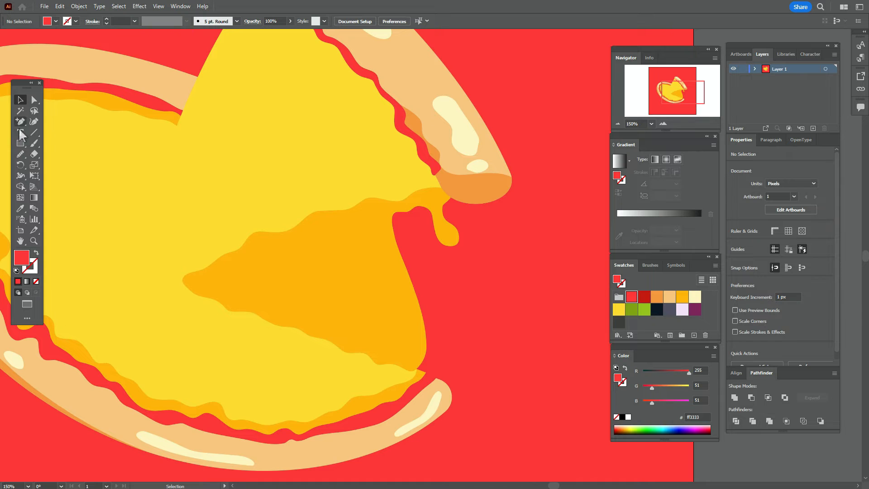
Step: Narrow the melted-cheese shape slightly from its drip side and deselect it
click(416, 204)
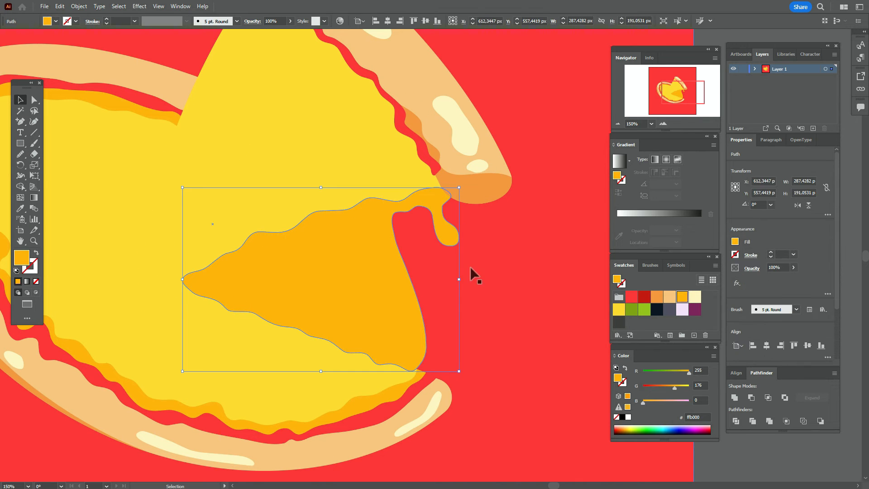
drag(460, 282, 457, 280)
click(736, 460)
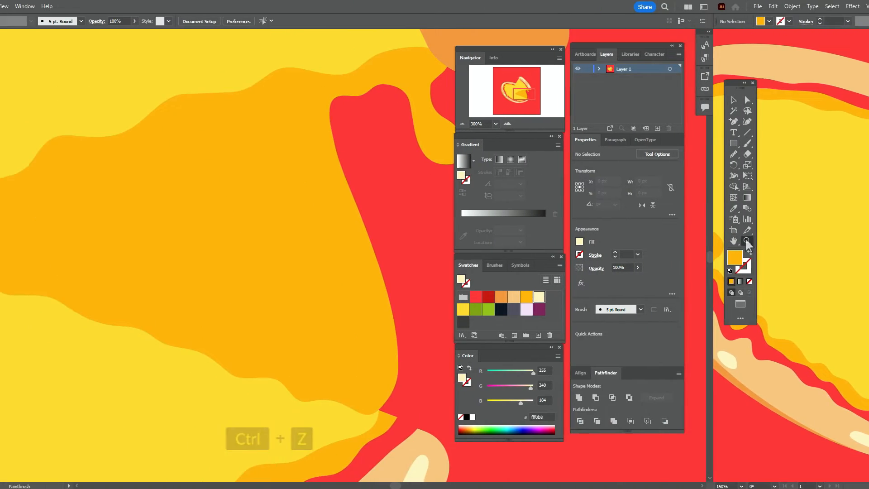
Step: Set the Paintbrush fidelity midway between Accurate and Smooth and paint four closed hole outlines in fff0b8 across the melted cheese
double_click(33, 145)
click(435, 193)
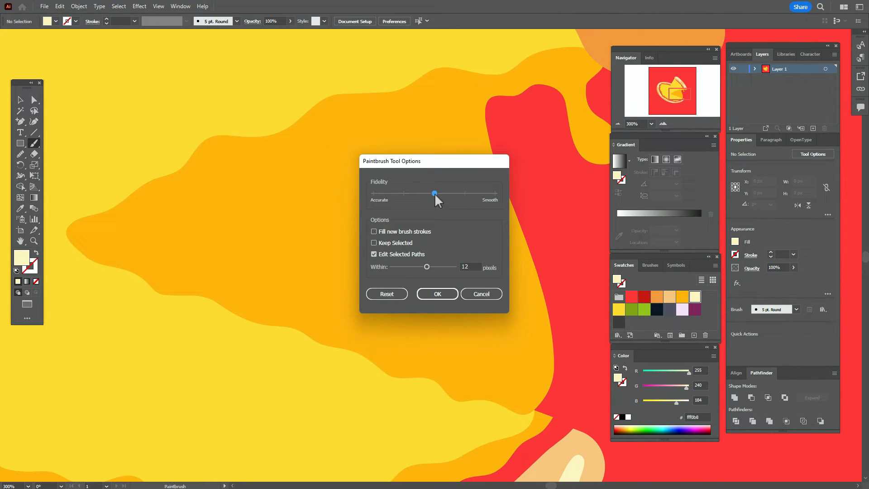
click(438, 295)
mouse_move(120, 250)
mouse_down()
mouse_move(106, 225)
mouse_move(163, 217)
mouse_move(183, 223)
mouse_move(190, 238)
mouse_move(116, 251)
mouse_up()
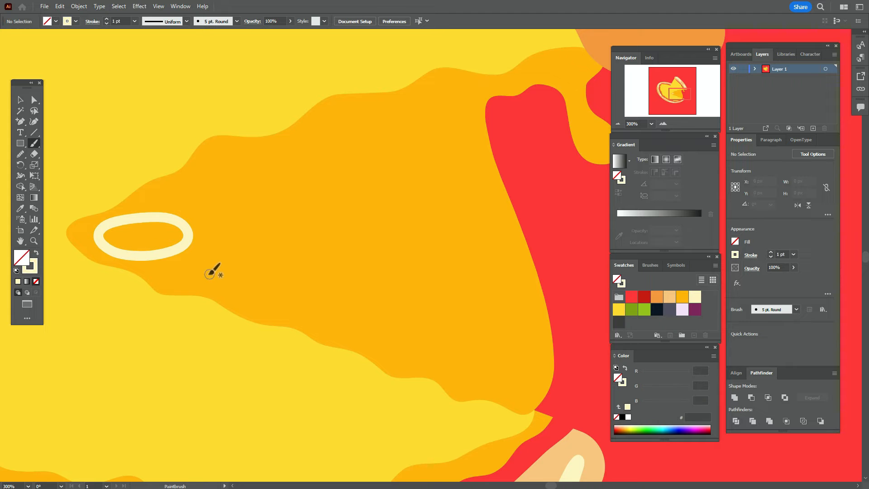
mouse_move(228, 187)
mouse_down()
mouse_move(233, 153)
mouse_move(277, 244)
mouse_move(204, 272)
mouse_move(228, 190)
mouse_up()
mouse_move(343, 116)
mouse_down()
mouse_move(314, 210)
mouse_move(392, 160)
mouse_move(343, 109)
mouse_up()
mouse_move(518, 393)
mouse_down()
mouse_move(415, 258)
mouse_move(432, 133)
mouse_move(476, 187)
mouse_move(527, 306)
mouse_move(520, 398)
mouse_up()
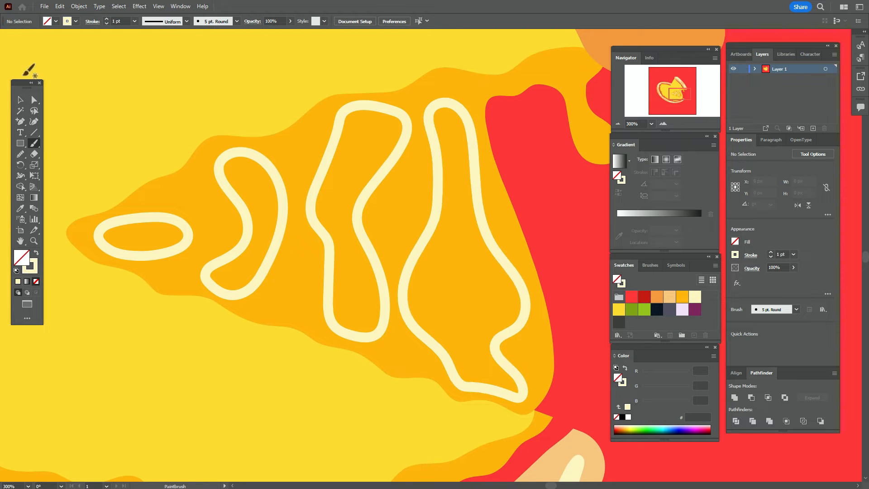
Step: Select the four hole outlines and swap their fill and stroke to make solid shapes
click(20, 100)
click(208, 248)
click(190, 239)
shift+click(235, 250)
shift+click(238, 251)
shift+click(324, 265)
shift+click(410, 271)
click(37, 254)
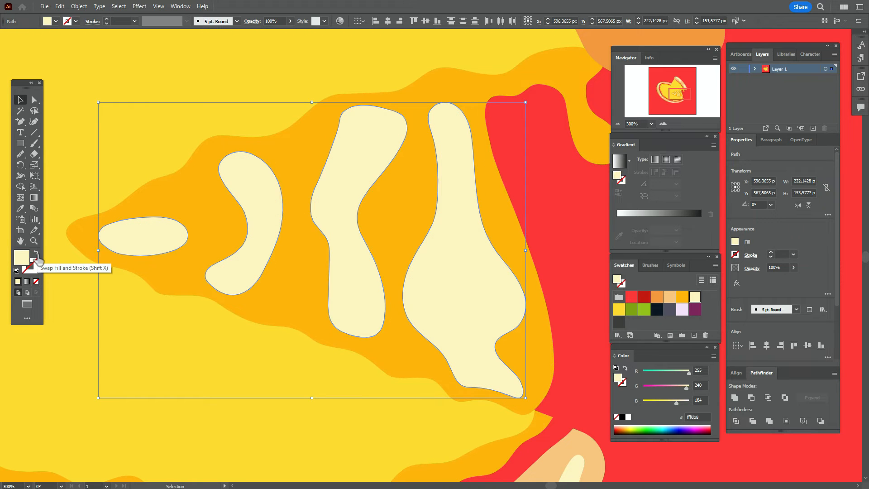
Step: Match the four hole shapes to the melted cheese's ffb000 fill and cut them out of it with Exclude
click(20, 208)
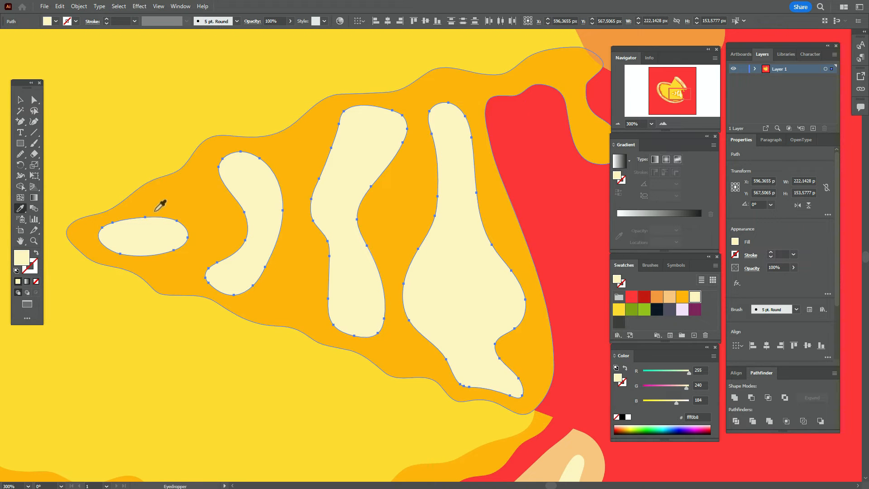
click(161, 200)
key(v)
shift+click(168, 181)
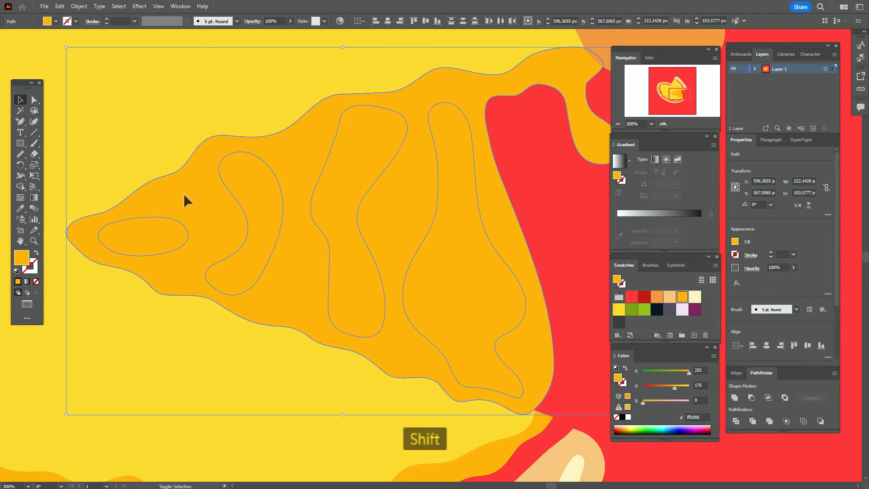
click(784, 398)
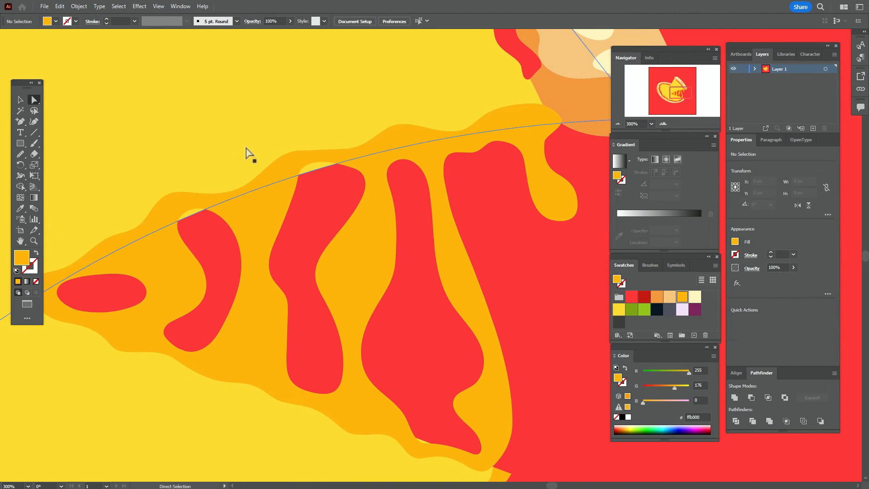
Step: Add anchor points along the lifted slice's lower edge and move two of them upward to clear the yellow slivers from the holes
click(248, 154)
click(20, 122)
click(194, 213)
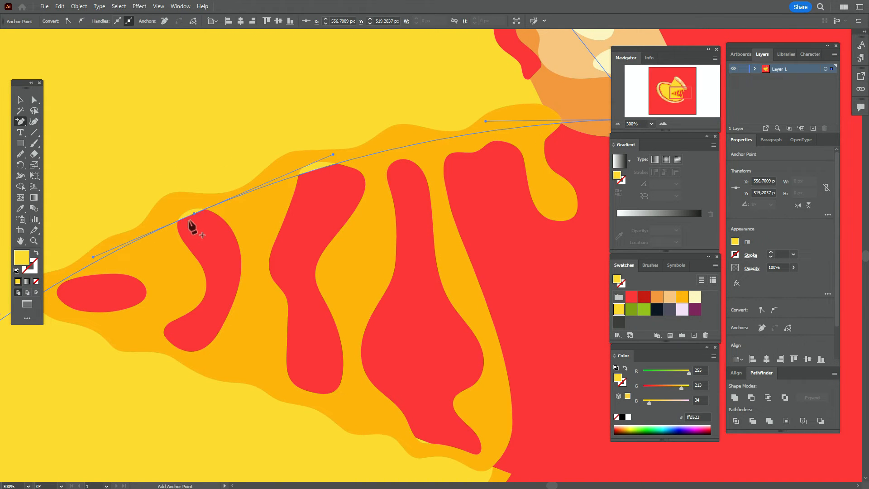
click(216, 204)
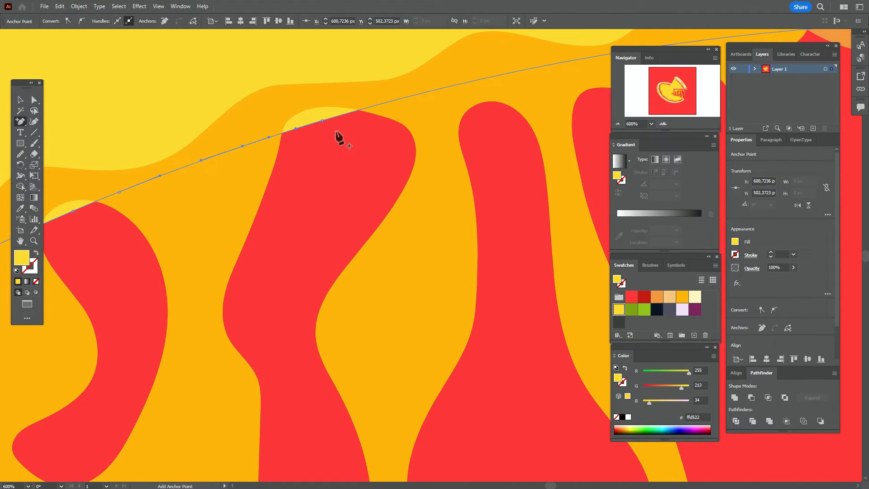
click(387, 102)
click(34, 100)
drag(73, 212, 59, 194)
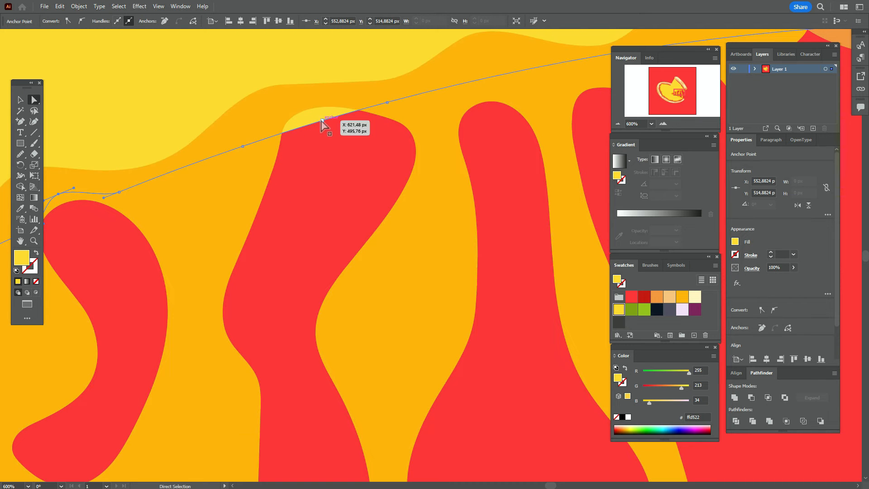
drag(322, 121, 311, 97)
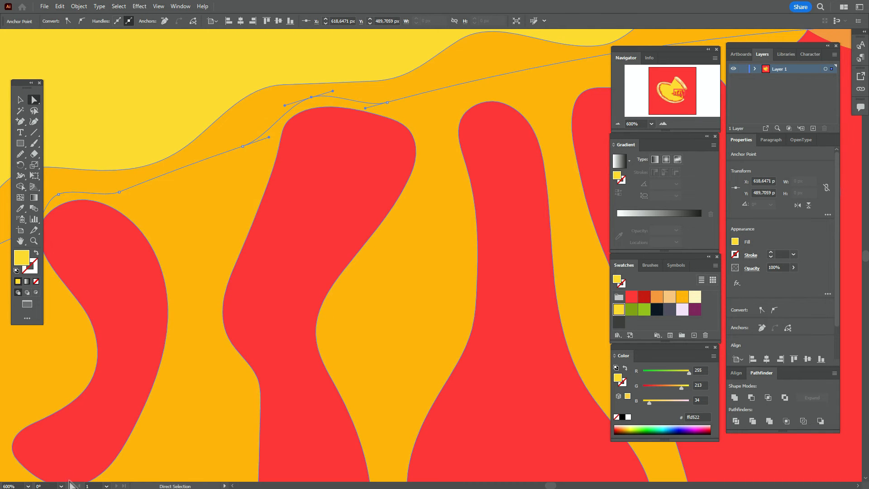
Step: Round the pointed tip of the pizza's ffb000 cheese layer beside the lower crust end
click(20, 241)
drag(448, 210, 122, 229)
drag(489, 220, 749, 176)
drag(136, 334, 533, 231)
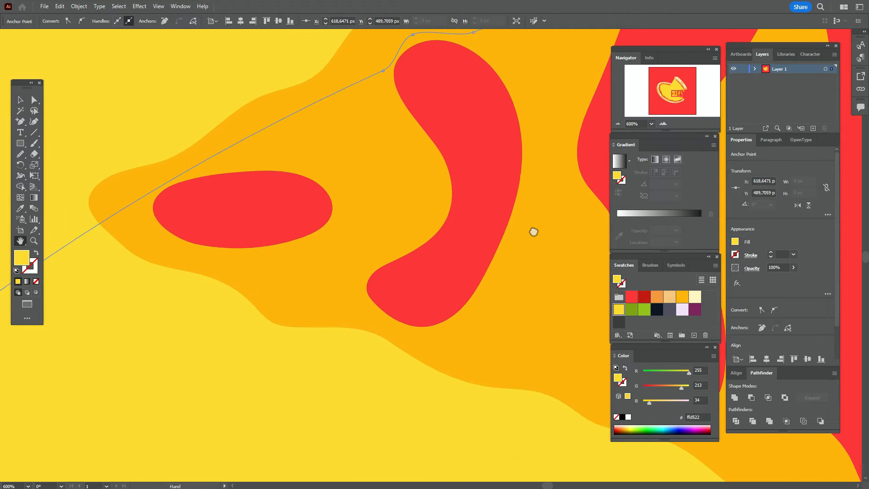
drag(490, 272, 427, 260)
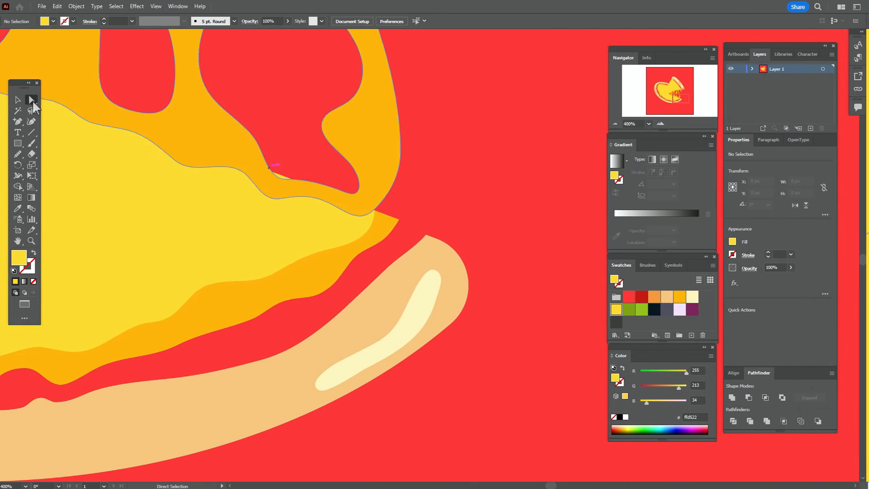
click(34, 100)
click(382, 222)
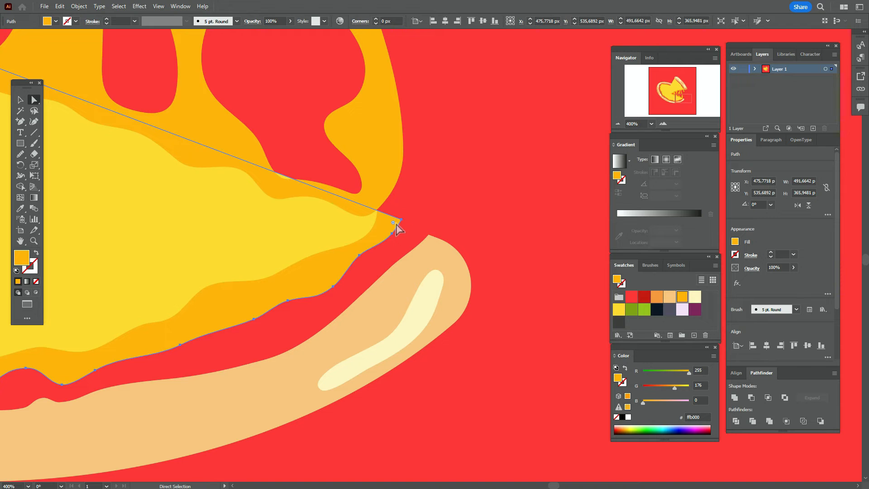
click(400, 220)
drag(390, 224, 415, 235)
click(430, 231)
click(590, 260)
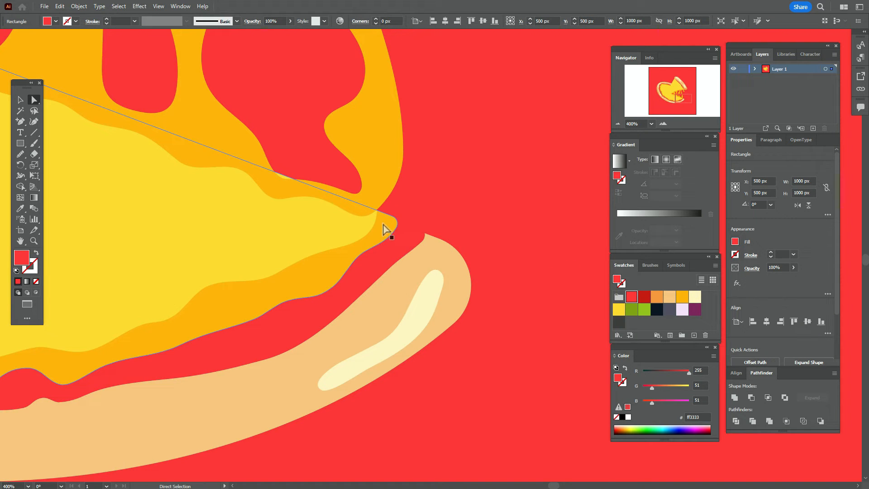
Step: Round the pointed tip of the pizza's yellow cheese layer next to the melted cheese and deselect it
click(368, 216)
click(375, 212)
click(371, 215)
drag(370, 215, 346, 231)
click(451, 217)
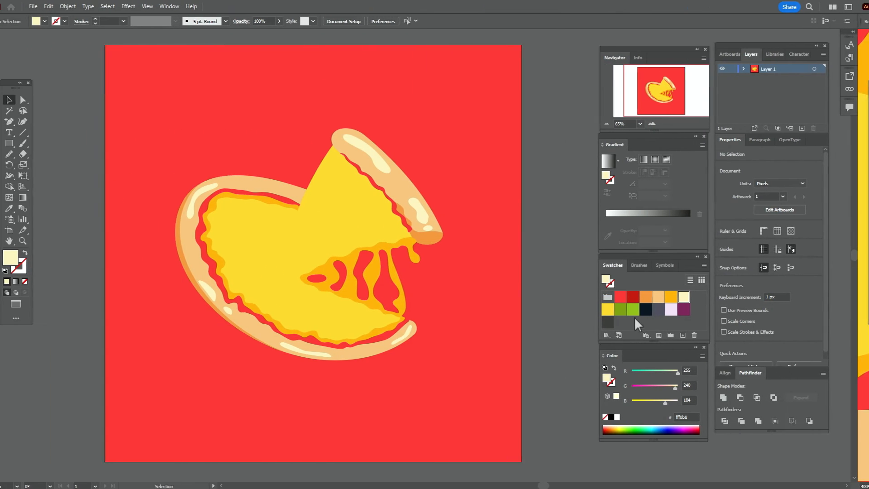
Step: Draw a 3c3c3b ellipse about 683 by 145 px across the base of the pizza as a plate
click(619, 322)
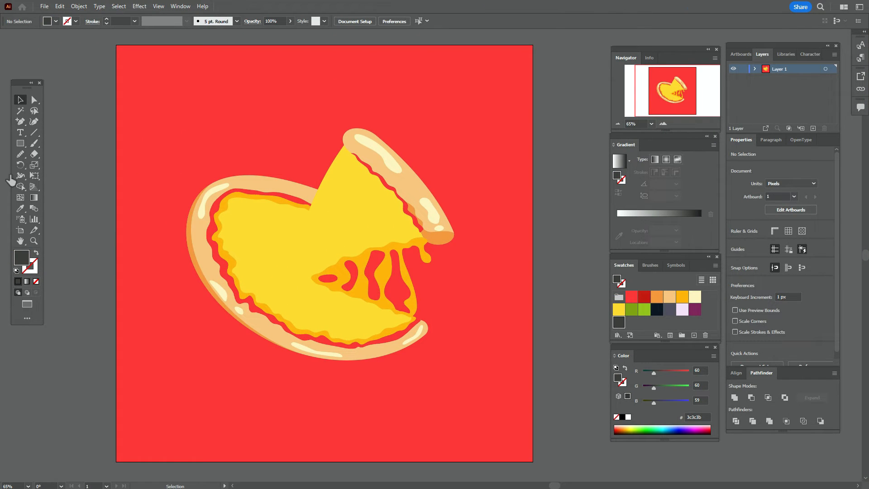
click(20, 143)
click(54, 144)
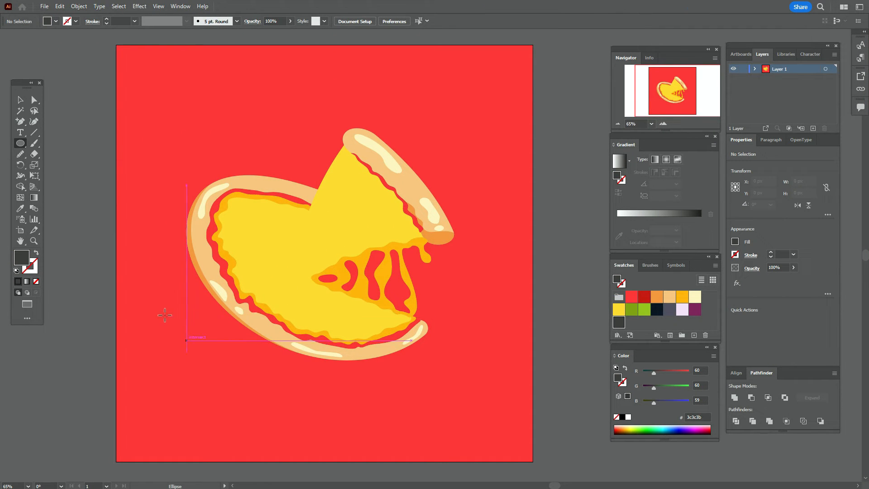
drag(176, 317, 460, 378)
Step: Send the plate ellipse and the red background to the back so the plate sits behind the pizza
click(20, 100)
shift+click(145, 136)
right_click(146, 130)
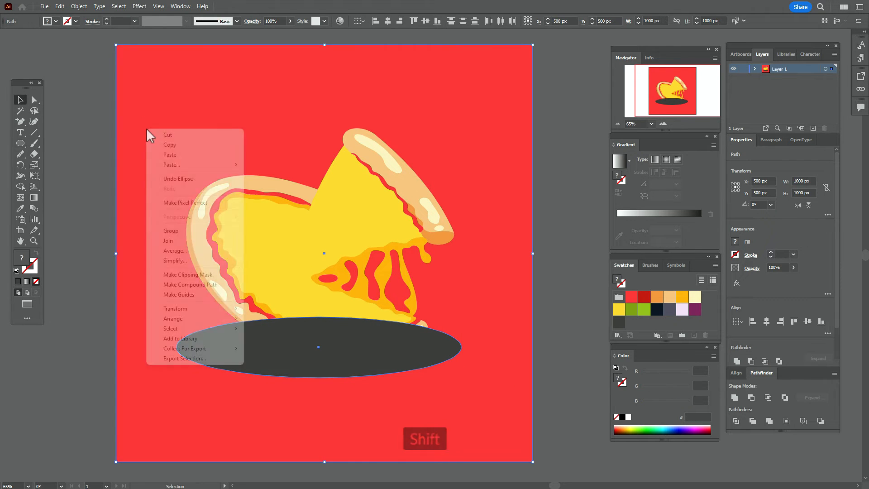
mouse_move(208, 319)
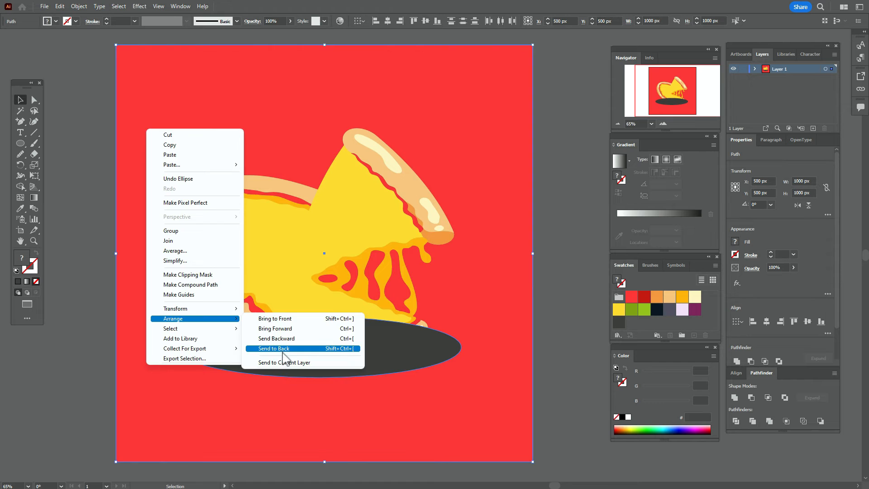
click(284, 350)
click(538, 325)
Step: Copy the plate ellipse about 60 px lower with a 0b1622 fill and send the copy and the background to the back
drag(417, 358, 424, 385)
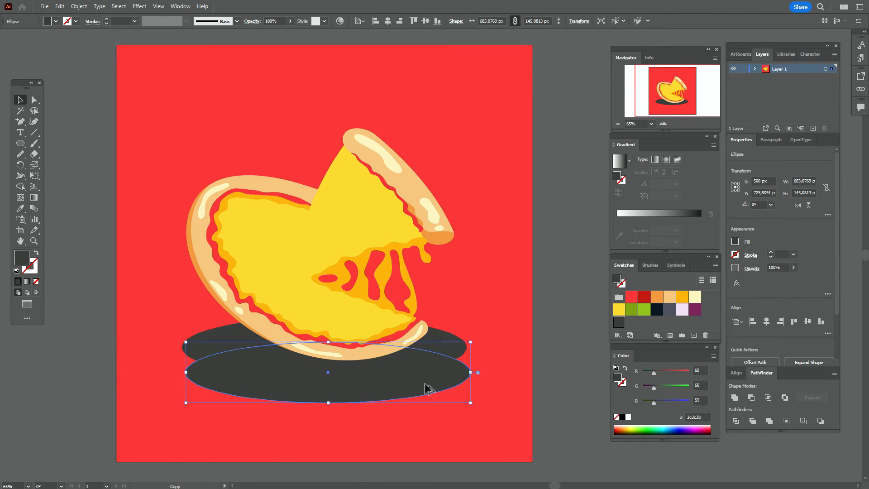
click(656, 312)
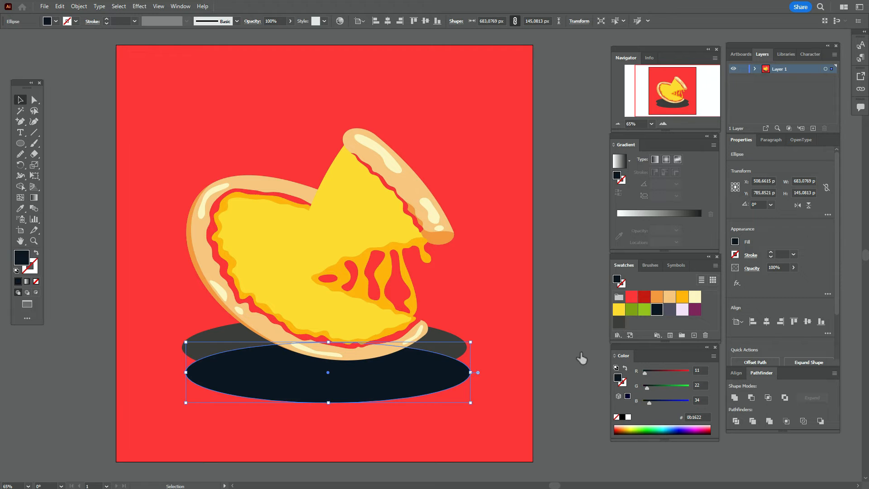
shift+click(529, 353)
right_click(528, 353)
mouse_move(561, 308)
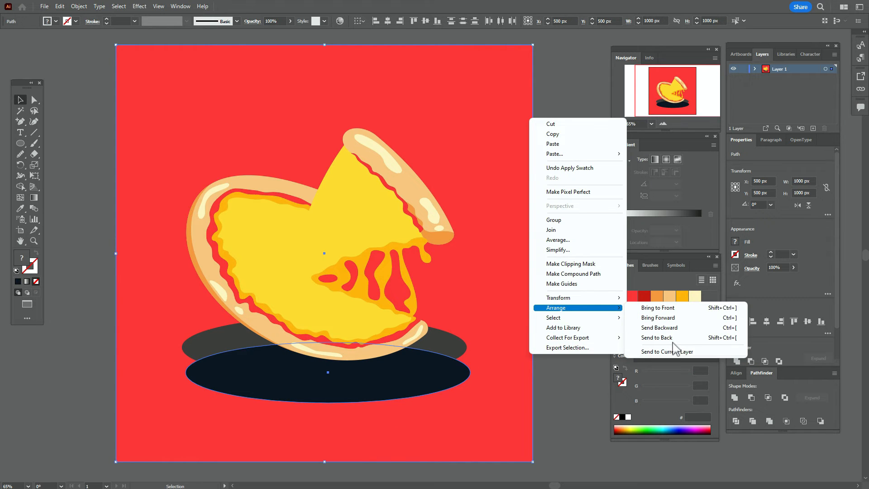
click(674, 337)
click(535, 326)
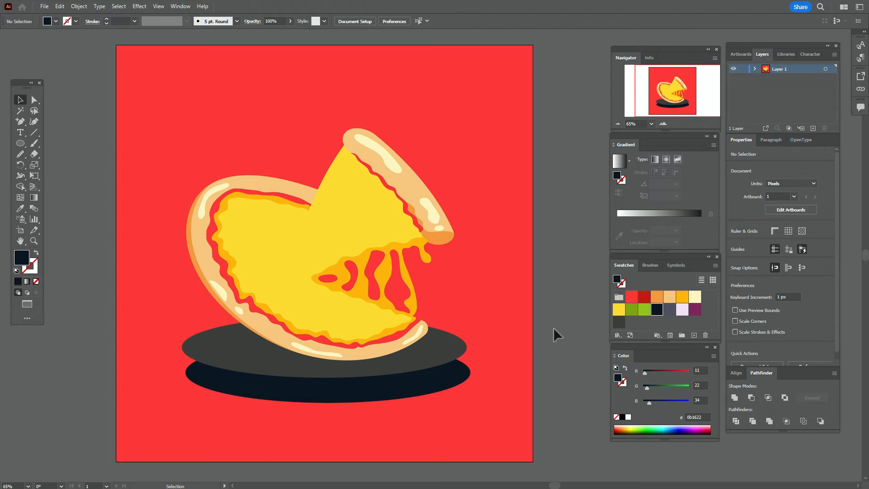
Step: Draw a 0b1622 rectangle about 683 by 77 px between the ellipses and send it, the lower ellipse and the background to the back
drag(20, 143, 63, 143)
drag(181, 345, 466, 378)
click(20, 100)
shift+click(304, 401)
right_click(481, 321)
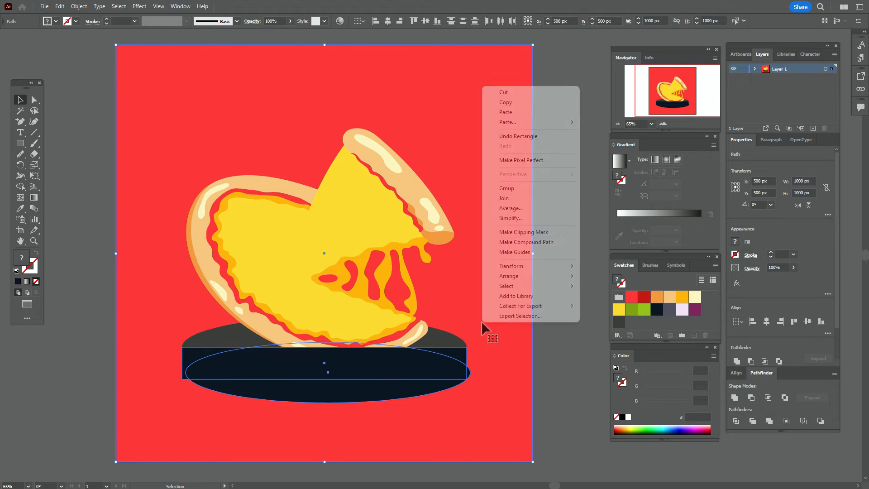
mouse_move(527, 276)
click(608, 306)
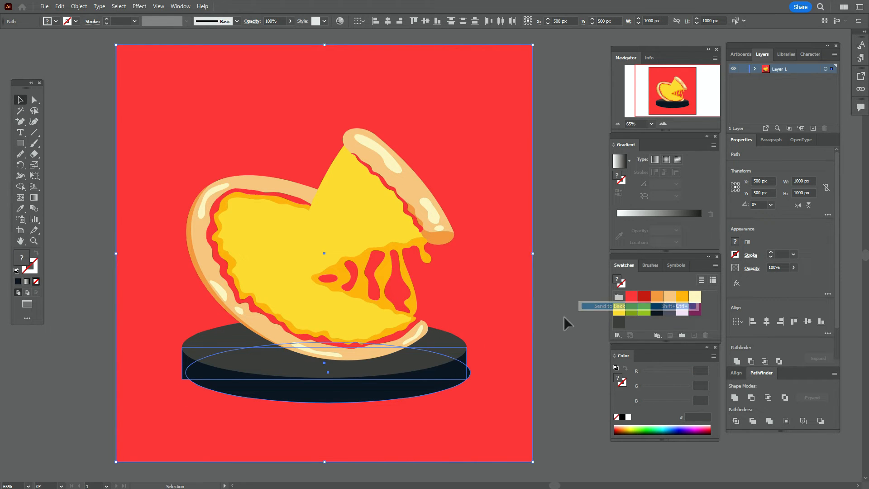
click(550, 316)
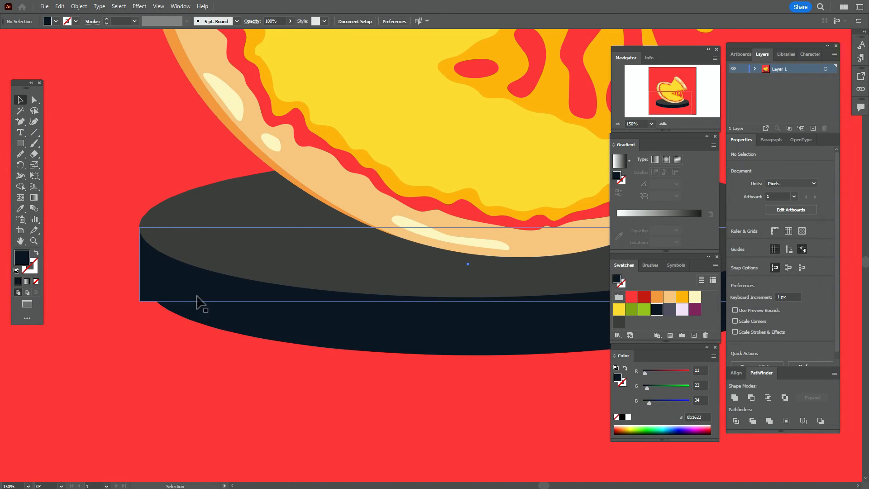
Step: Shorten the dark rectangle between the plate ellipses to about 58 px high so its corners stay within the plate's side
click(197, 299)
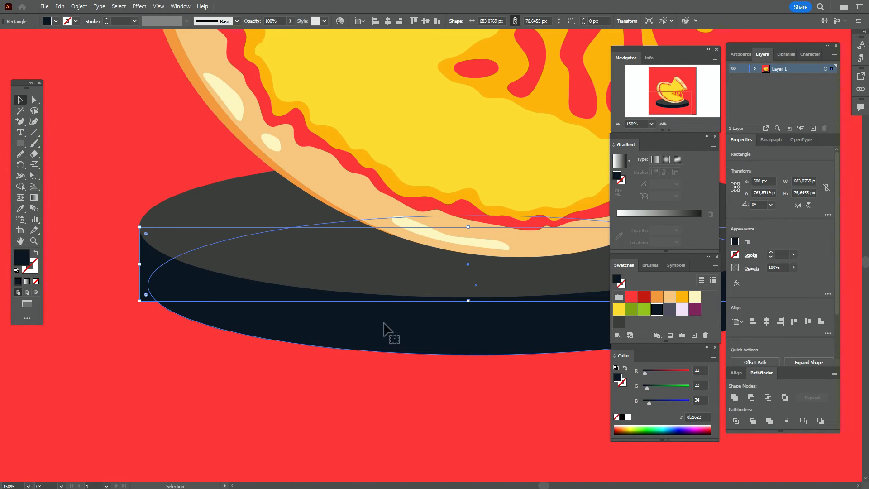
mouse_move(469, 301)
mouse_down()
mouse_move(461, 280)
mouse_move(463, 293)
mouse_up()
drag(393, 336, 384, 336)
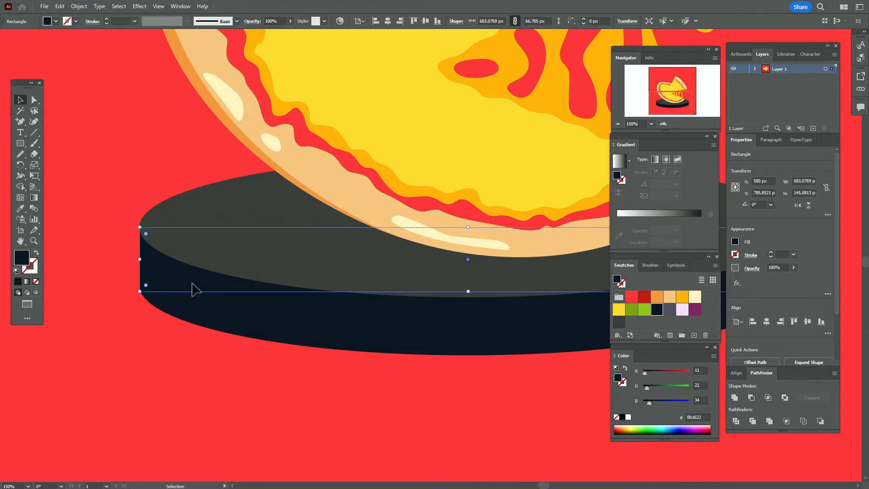
drag(468, 291, 466, 284)
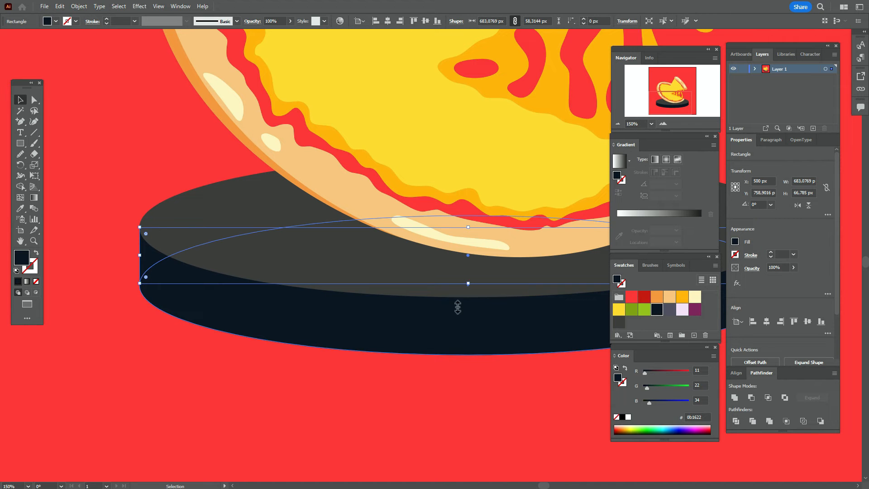
click(96, 306)
Step: Copy the top plate ellipse in place and shrink the copy to about 451 by 96 px under the pizza
click(18, 243)
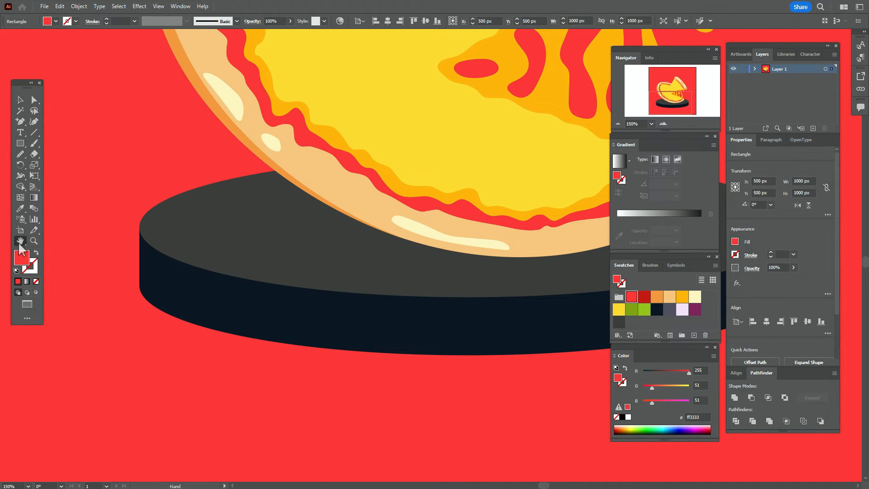
drag(502, 269, 112, 276)
drag(289, 295, 495, 294)
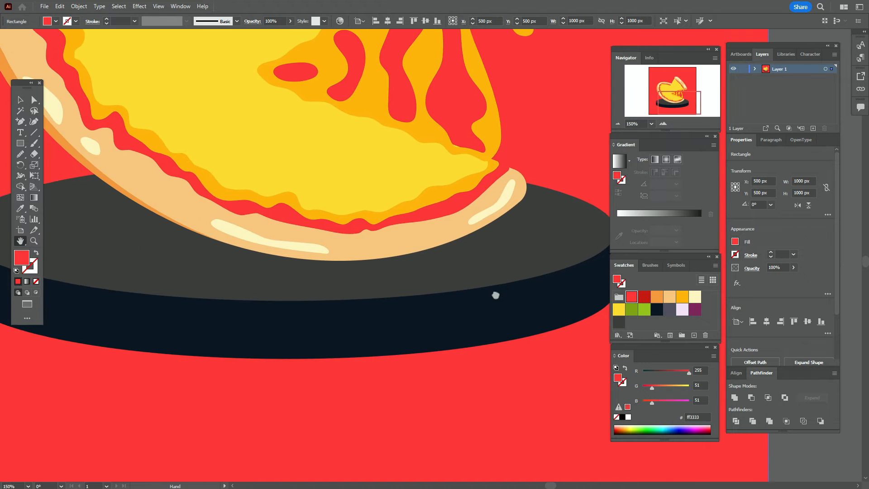
drag(215, 337, 374, 326)
drag(368, 388, 242, 391)
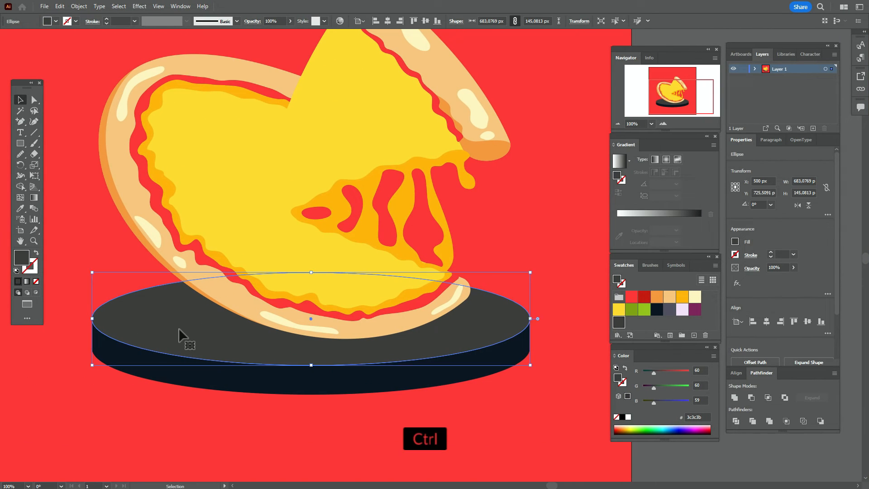
key(ctrl+c)
key(ctrl+f)
drag(531, 319, 424, 327)
drag(92, 319, 136, 337)
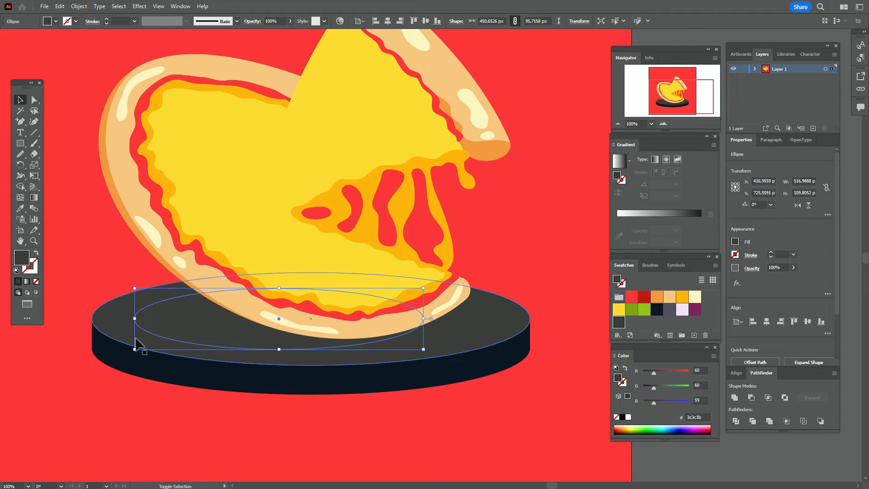
Step: Set the small ellipse's blending mode to Multiply and its opacity to 60% as a shadow
click(20, 208)
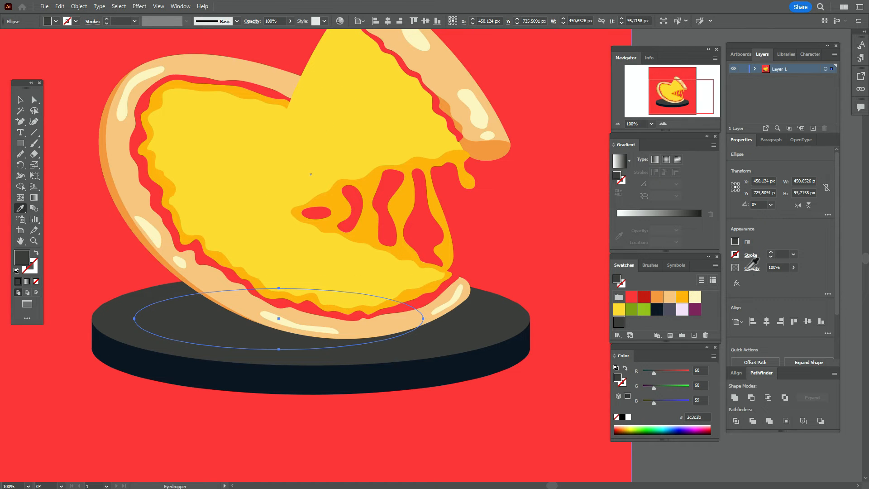
click(751, 268)
click(693, 285)
click(682, 316)
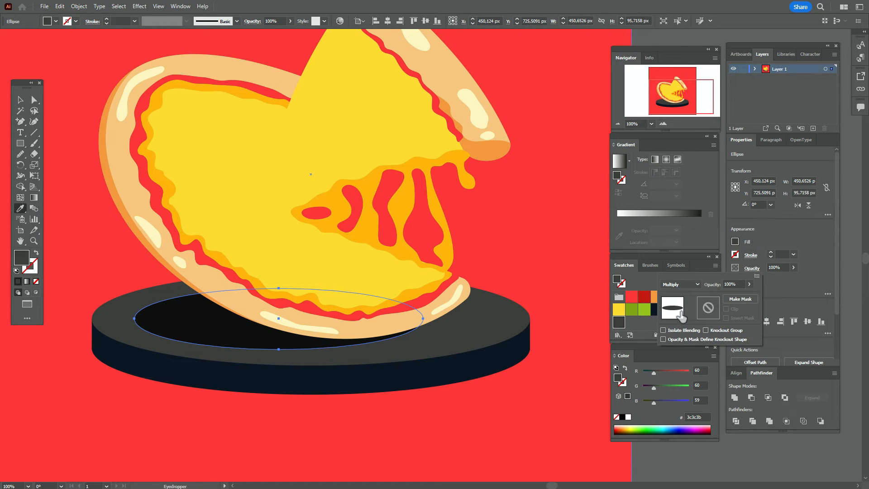
click(770, 267)
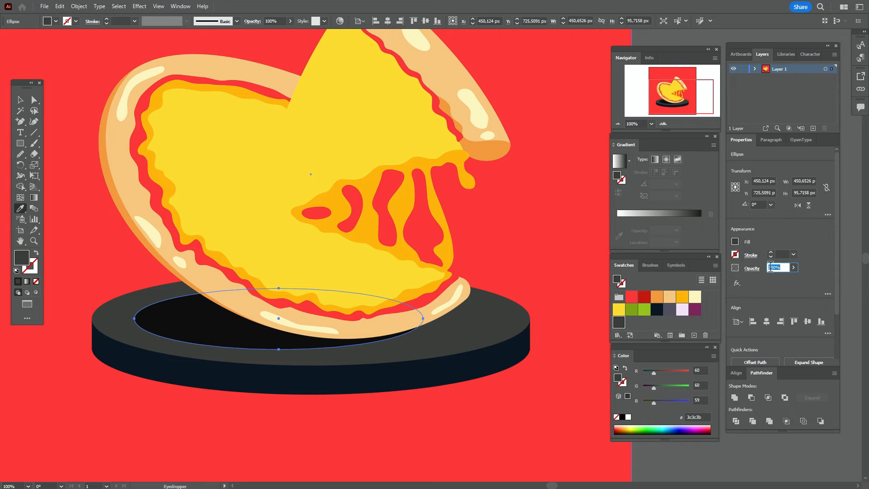
text(60)
key(Return)
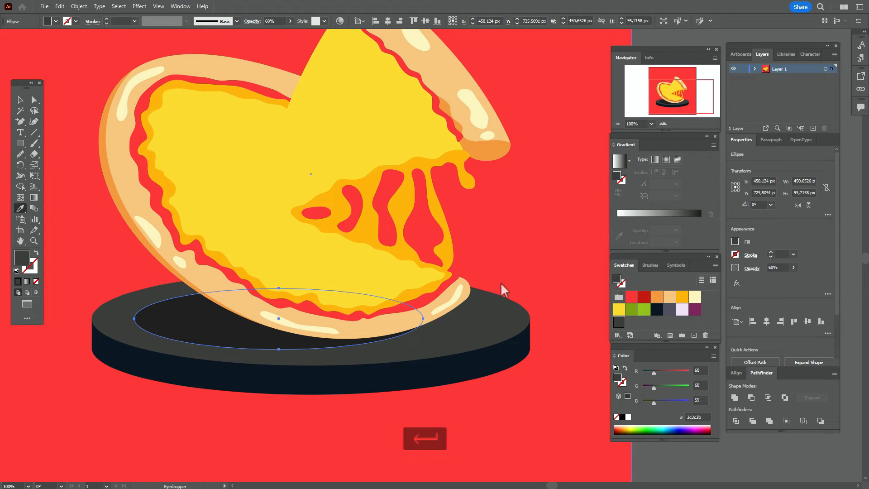
Step: Raise the leftmost anchor point of the pizza's shadow ellipse by about 20 px
click(34, 99)
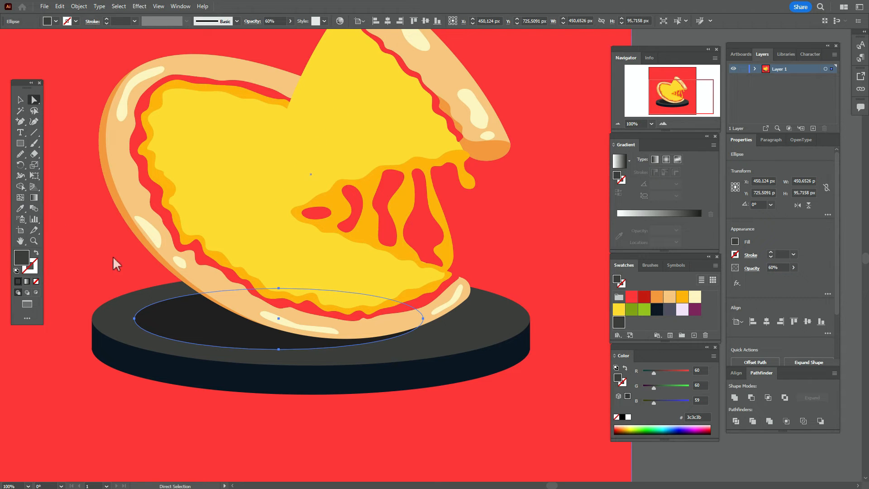
drag(135, 319, 133, 306)
key(v)
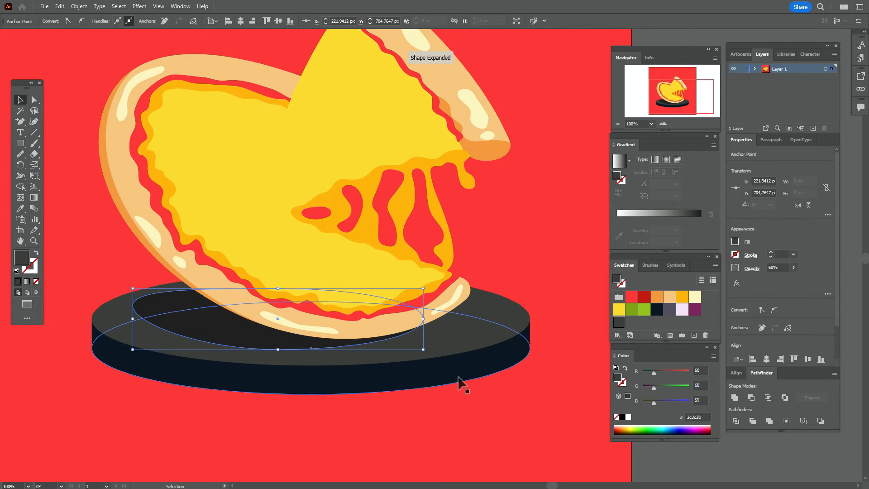
Step: Select the plate parts together with the pizza's shadow and move them about 4 px right and 12 px up
shift+click(440, 359)
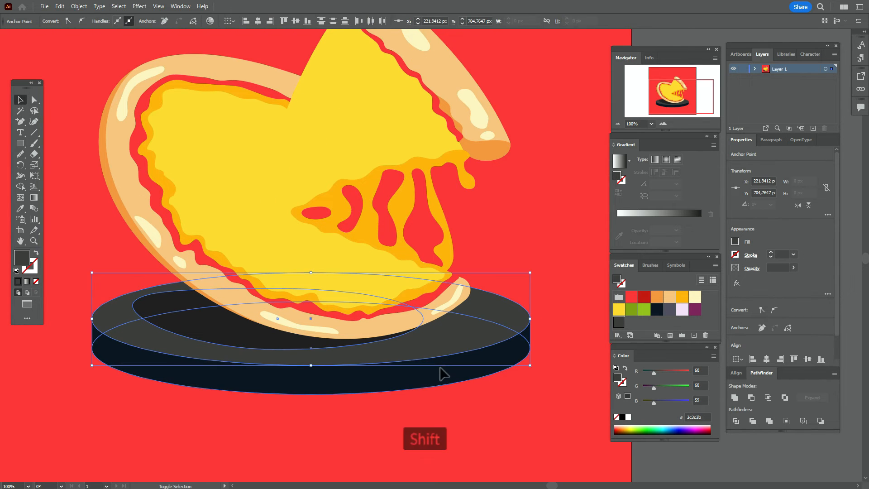
shift+click(267, 337)
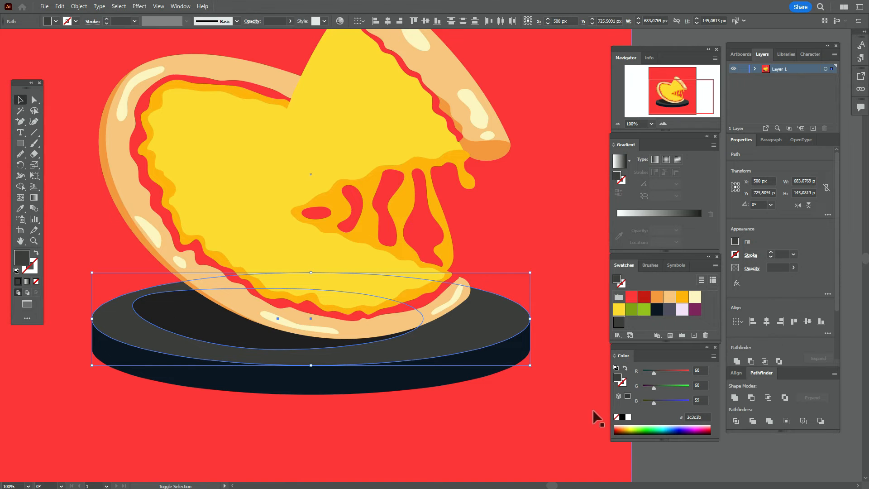
shift+click(208, 341)
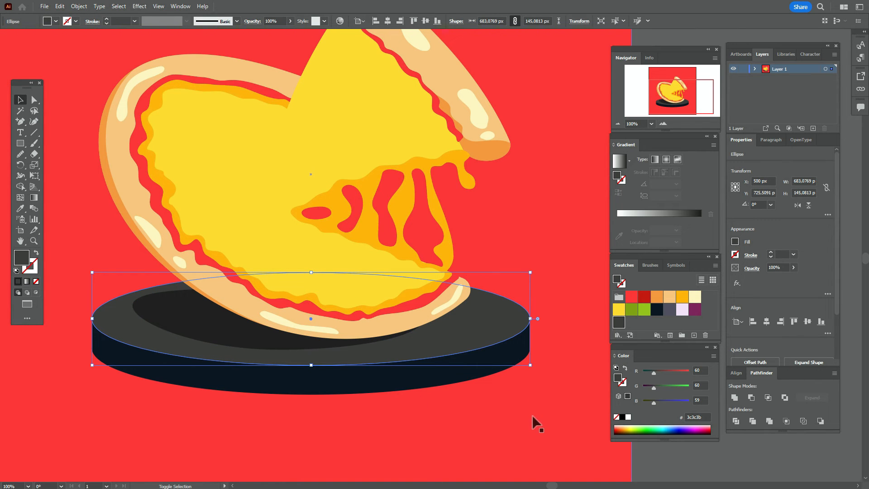
click(430, 377)
shift+click(94, 335)
shift+click(112, 305)
drag(388, 376, 393, 376)
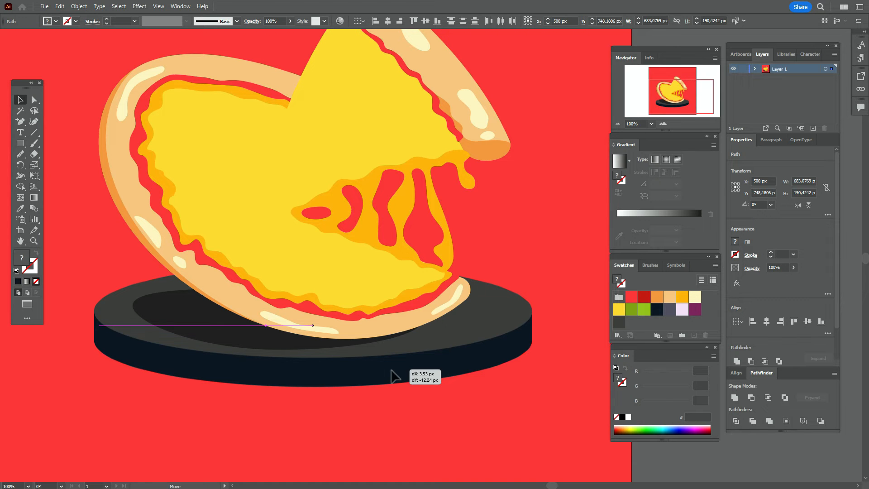
drag(392, 375, 392, 375)
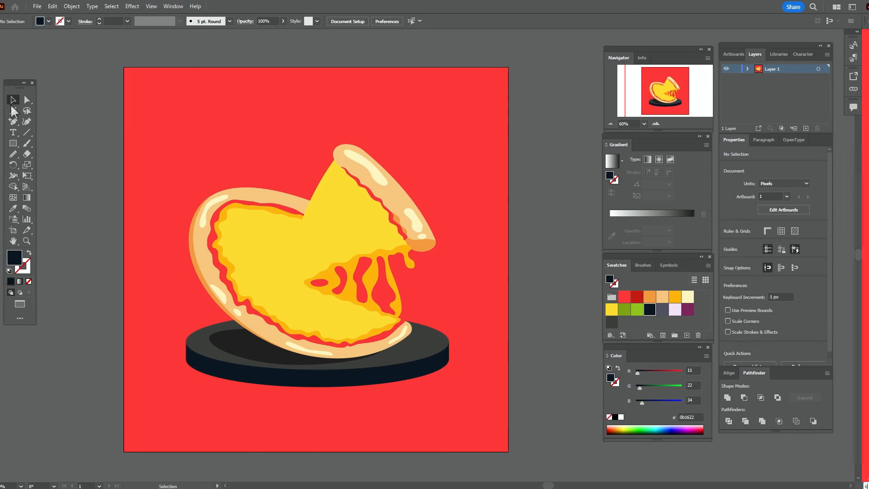
Step: Copy the plate's lower ellipse in place and send the copy and the red background to the back
click(412, 371)
key(ctrl+c)
key(ctrl+f)
shift+click(496, 345)
right_click(495, 346)
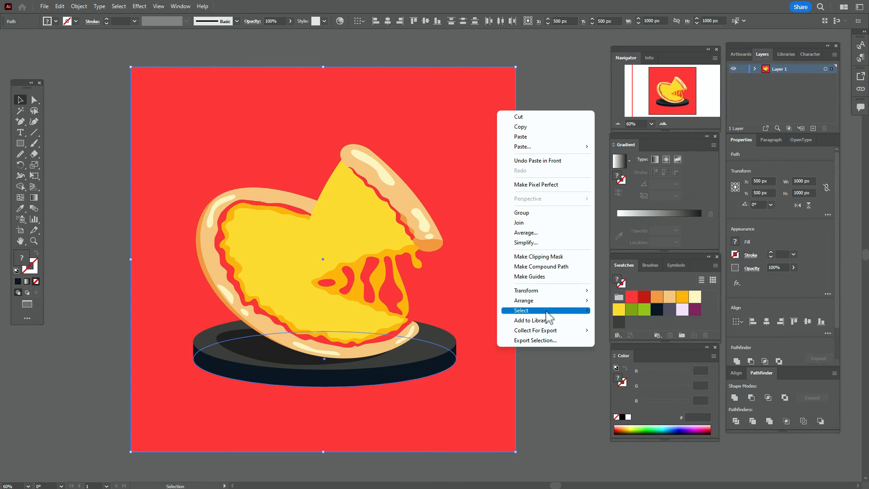
mouse_move(555, 301)
click(624, 331)
shift+click(475, 332)
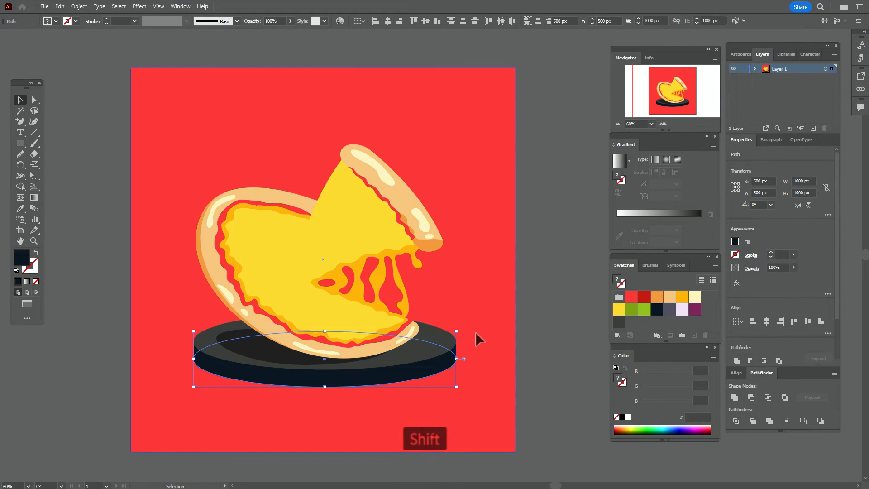
Step: Nudge the copied ellipse down below the plate and enlarge it to about 781 by 166 px
key(Down)
key(Down)
key(Down)
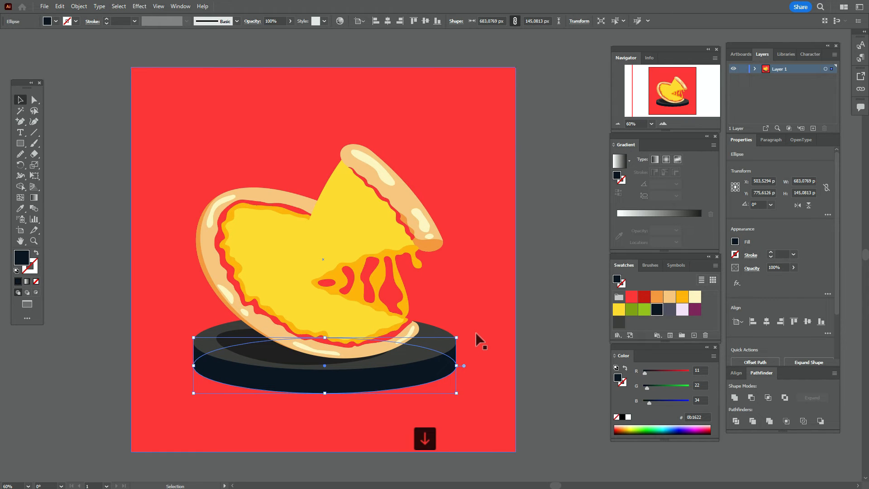
drag(327, 392, 335, 401)
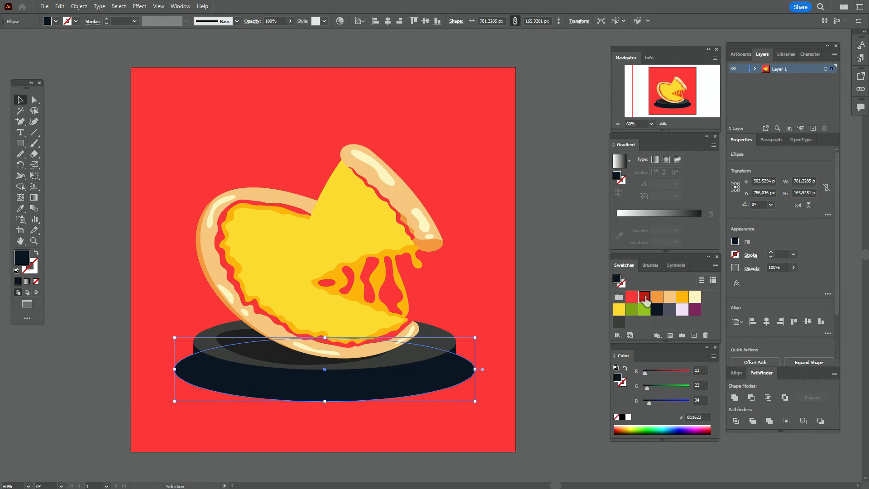
Step: Fill the enlarged ellipse with c7180e and nudge it up 17 px as the plate's shadow on the background
click(644, 297)
key(Up)
key(Up)
key(Up)
key(Up)
key(Up)
key(Up)
key(Up)
key(Up)
key(Up)
key(Up)
key(Up)
key(Up)
key(Up)
key(Up)
key(Up)
key(Up)
key(Up)
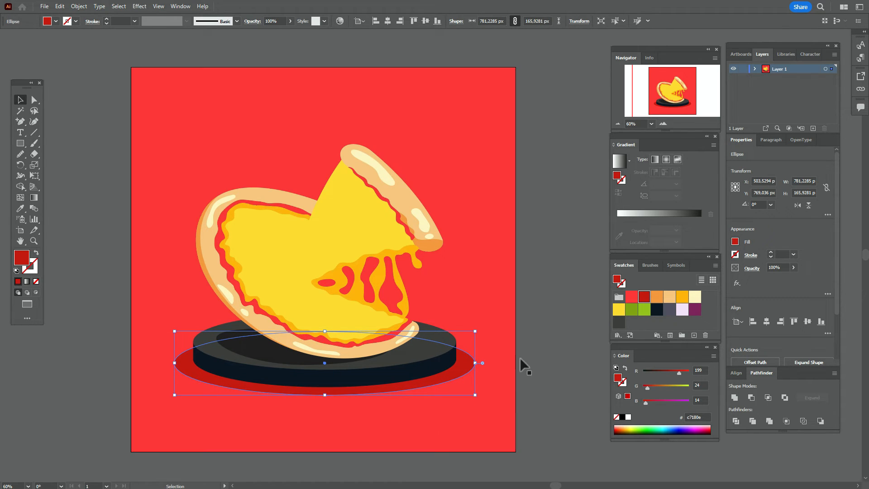
click(524, 356)
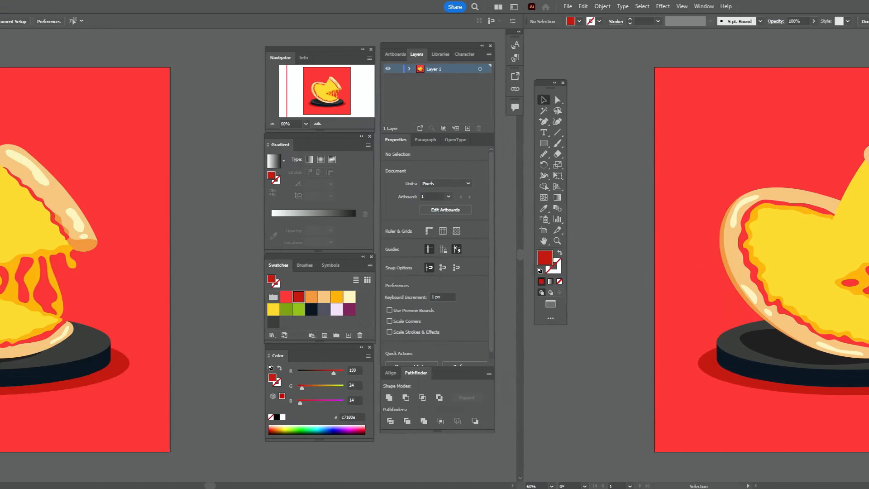
Step: Sample the ffb000 cheese edge colour and accept the Paintbrush options with Fill new brush strokes and Keep Selected off
click(20, 208)
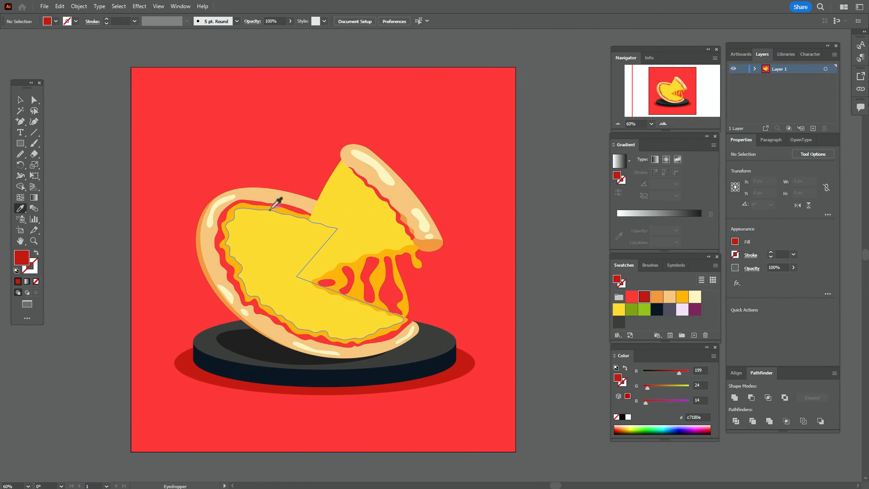
click(280, 200)
click(34, 143)
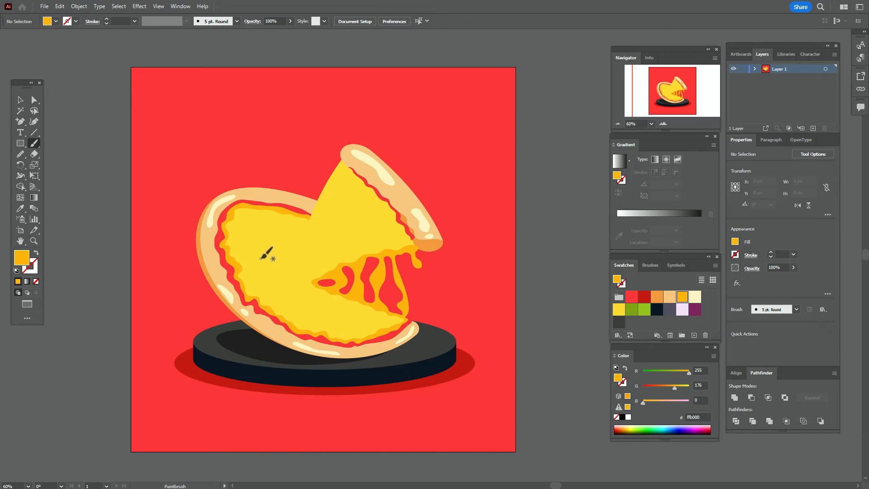
double_click(34, 145)
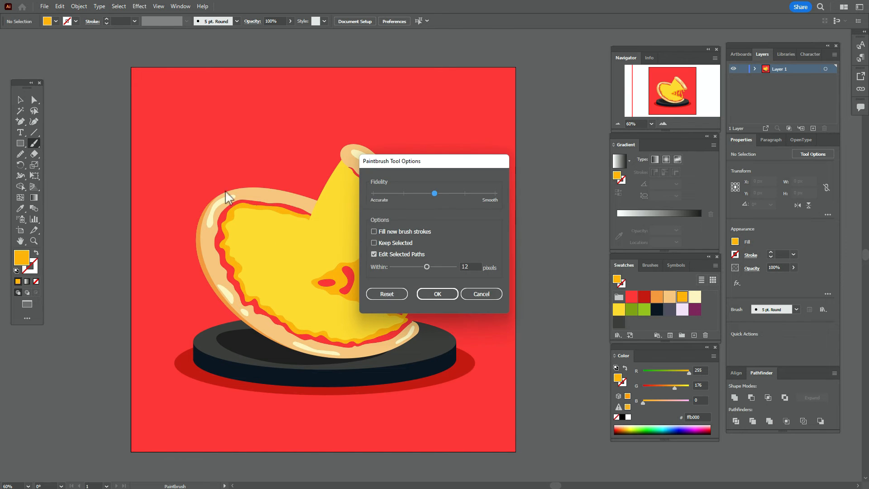
click(437, 293)
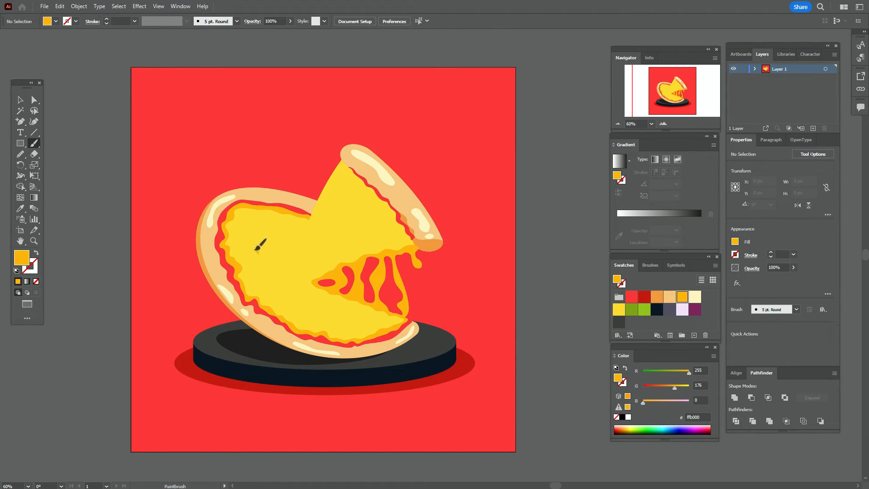
Step: Paint four irregular closed outlines in ffb000 across the yellow cheese of the main pizza
drag(274, 231, 261, 253)
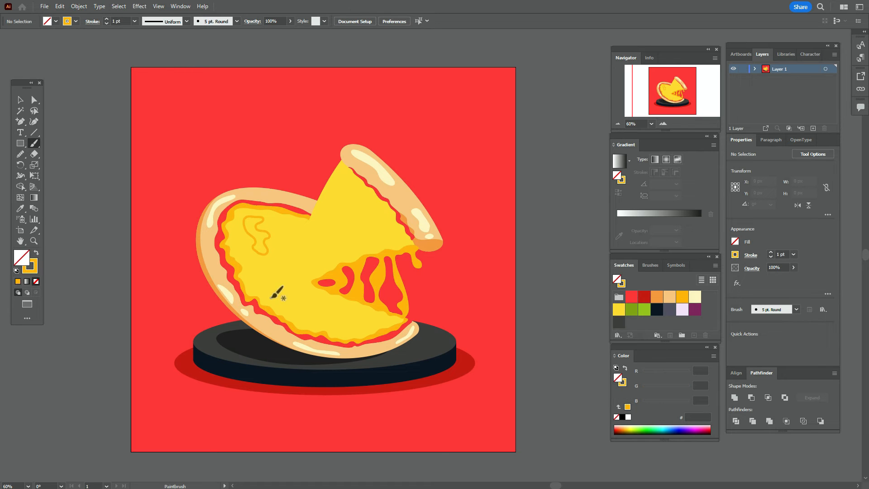
drag(299, 318, 284, 292)
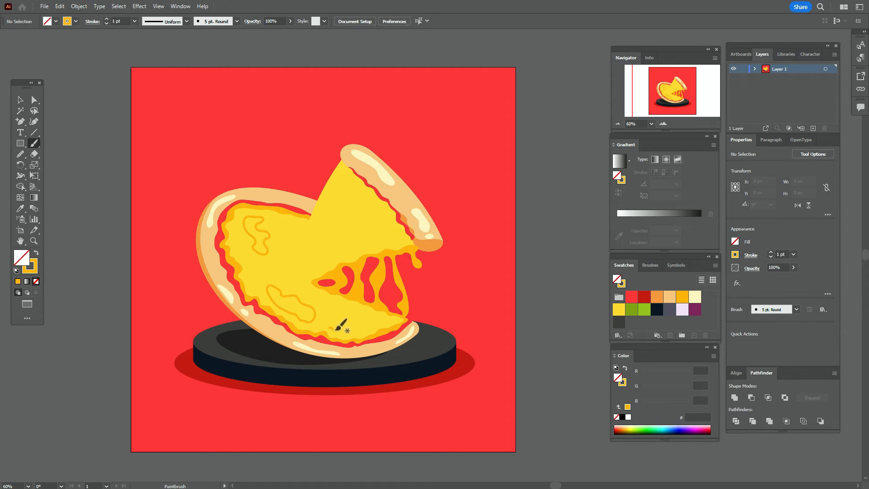
drag(349, 328, 329, 326)
mouse_move(295, 265)
mouse_down()
mouse_move(296, 230)
mouse_move(299, 264)
mouse_up()
Step: Swap stroke and fill on each of the four cheese outlines so they become solid ffb000 patches without strokes
key(v)
click(259, 253)
drag(270, 235, 265, 236)
key(shift+x)
click(273, 304)
click(36, 252)
drag(316, 304, 303, 305)
click(335, 324)
click(36, 253)
click(287, 245)
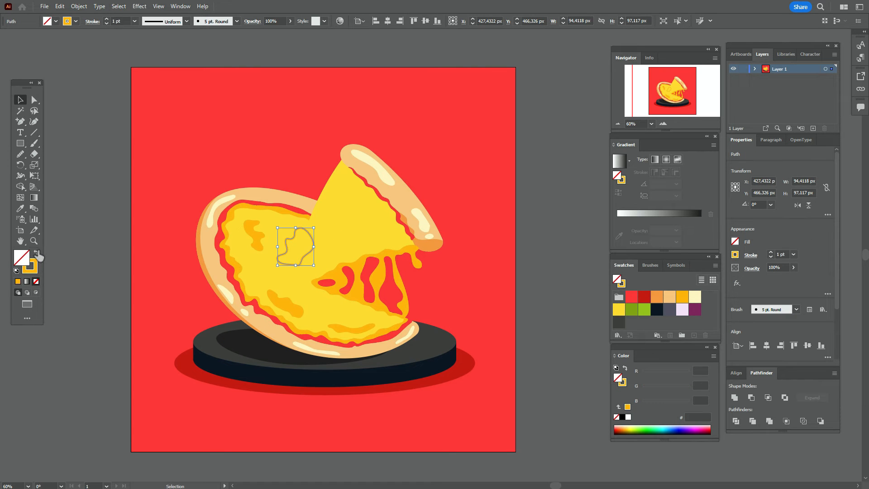
click(37, 253)
Step: Bring the lifted slice, its crust details and the stretching cheese to the front, above the orange patch beside the slice
click(329, 239)
shift+click(384, 202)
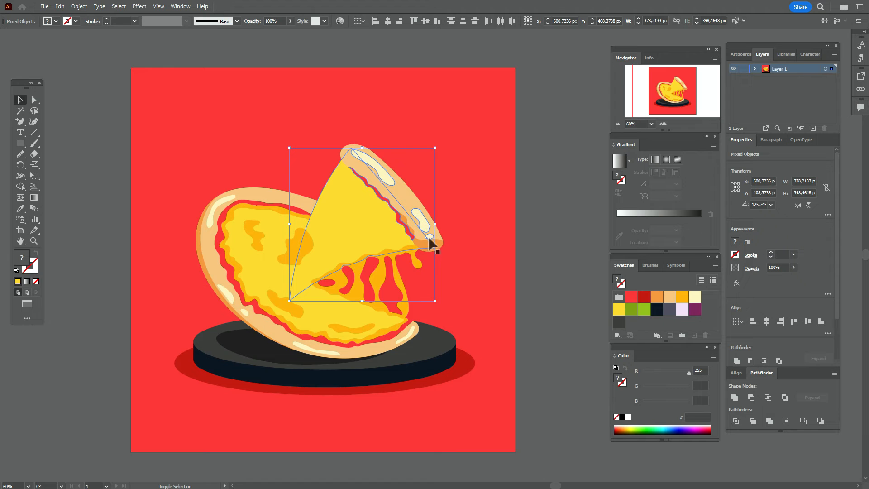
shift+click(441, 244)
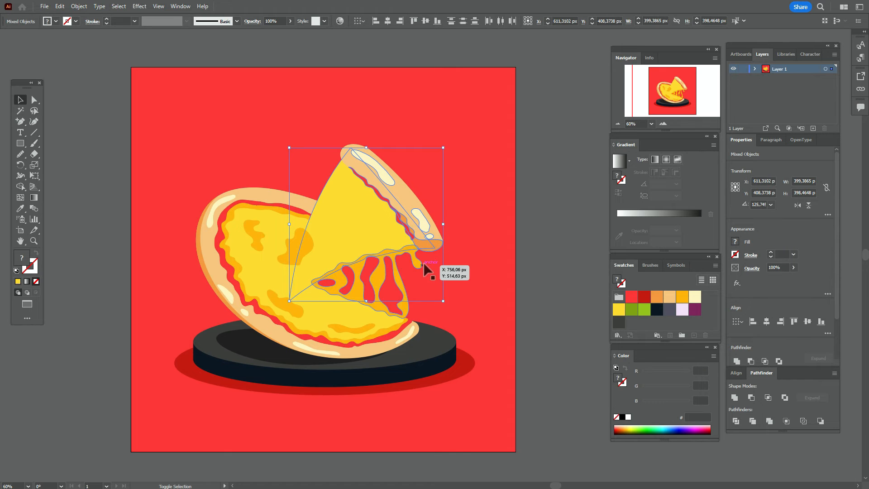
shift+click(420, 265)
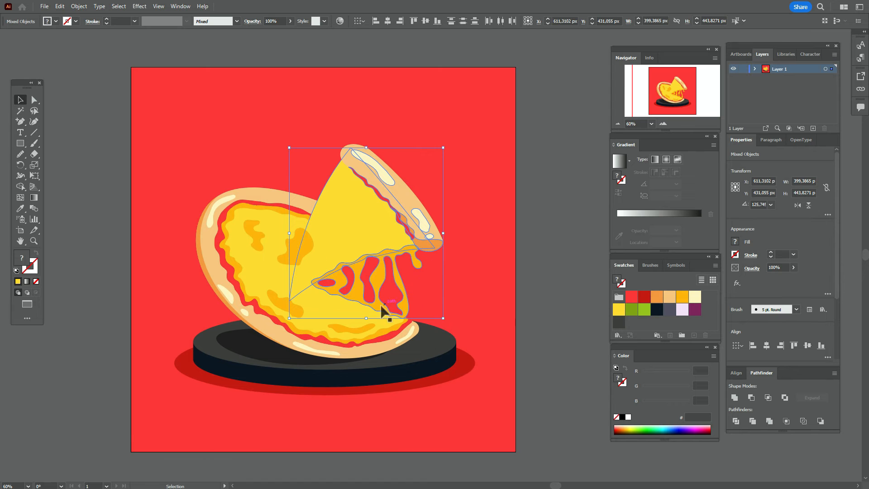
right_click(416, 283)
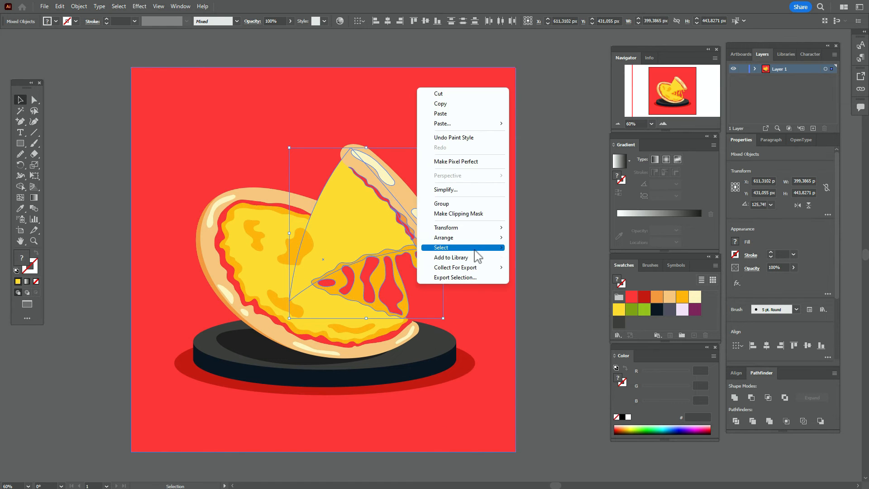
mouse_move(486, 239)
click(544, 240)
click(552, 240)
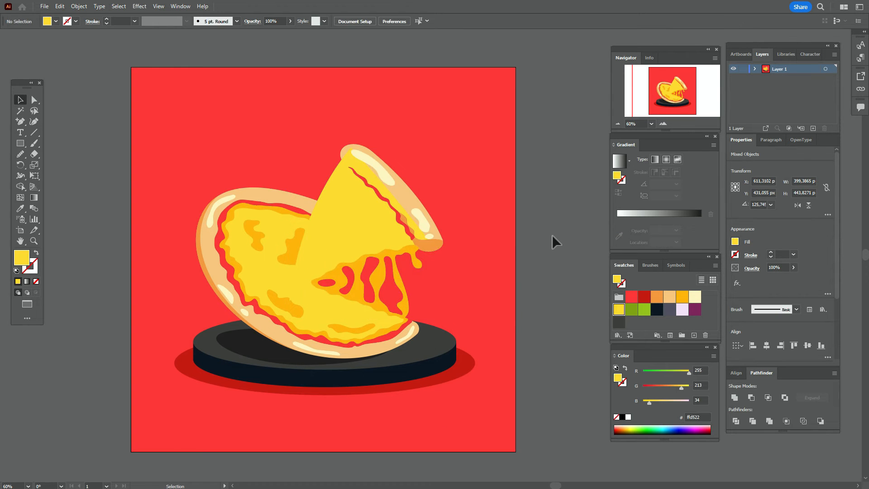
right_click(295, 313)
mouse_move(380, 266)
click(438, 267)
click(507, 268)
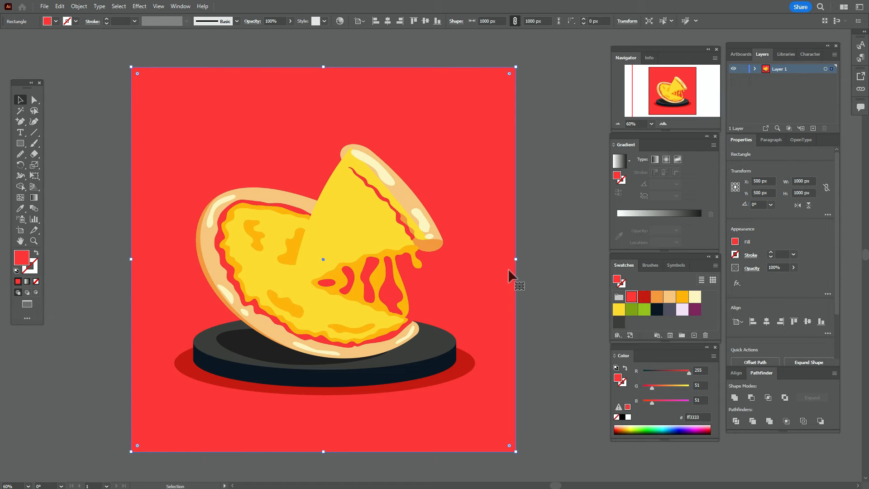
click(537, 244)
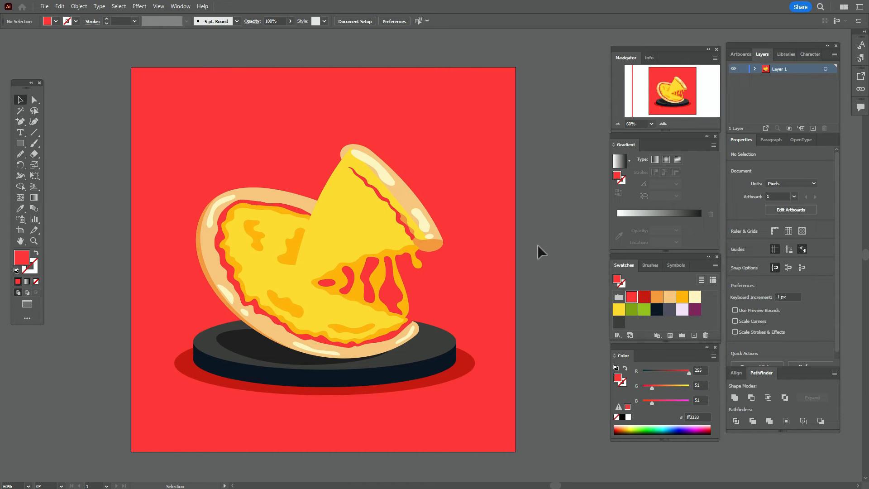
key(b)
drag(343, 257, 347, 253)
key(ctrl+z)
Step: Sample the ffb000 patch colour as the stroke and paint three wavy closed outlines with the Paintbrush on the slice's cheese
key(i)
click(292, 252)
click(34, 144)
key(shift+x)
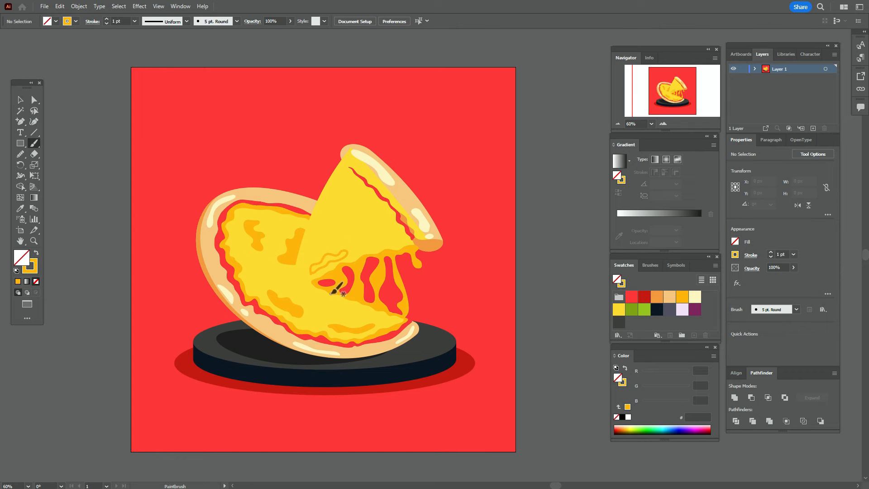
drag(397, 239, 358, 242)
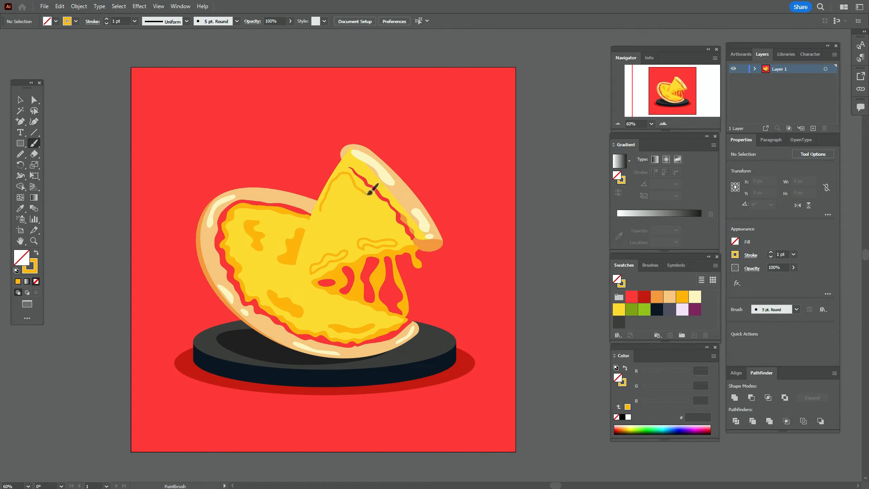
Step: Bring the slice's crust, its cream highlights and its darker crust end to the front
key(v)
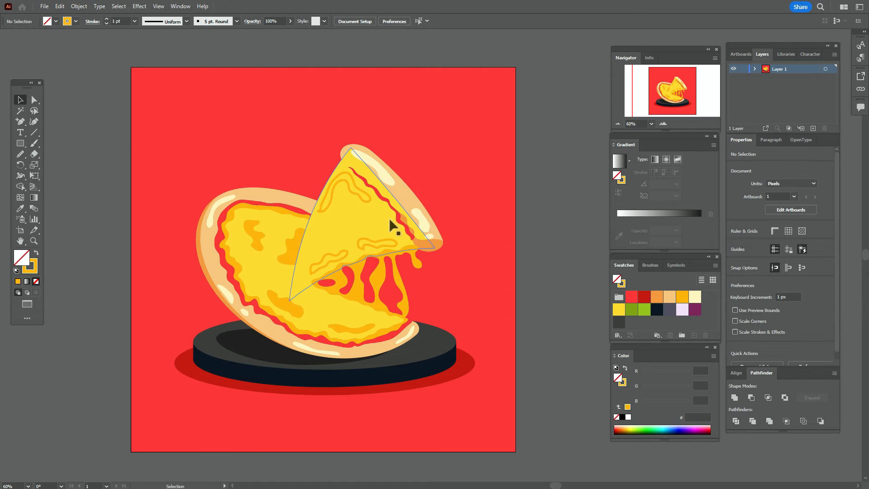
click(417, 227)
shift+click(389, 178)
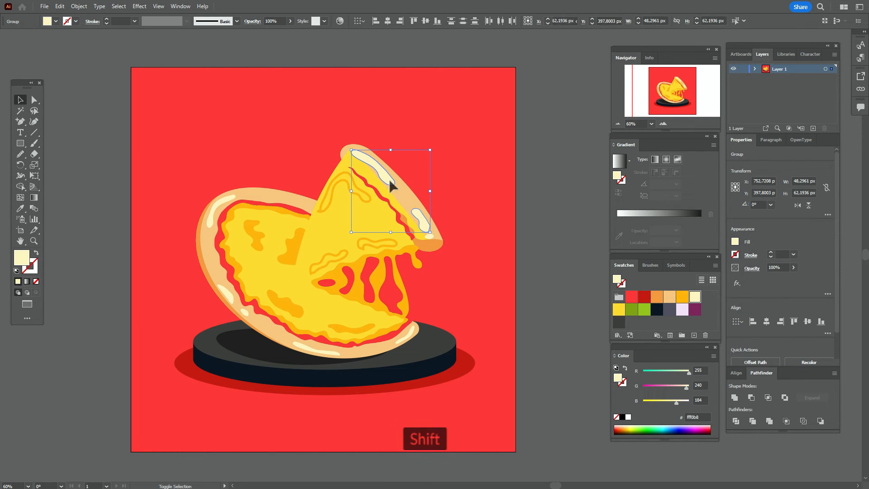
shift+click(405, 194)
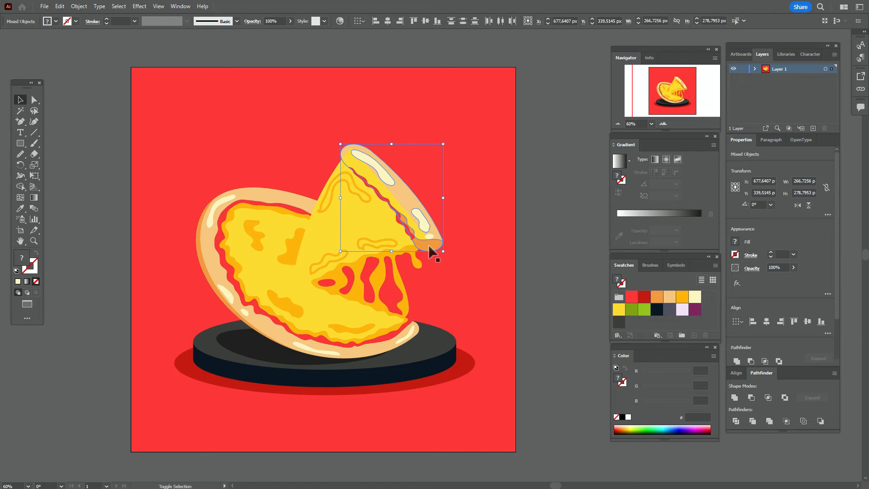
shift+click(427, 238)
right_click(454, 234)
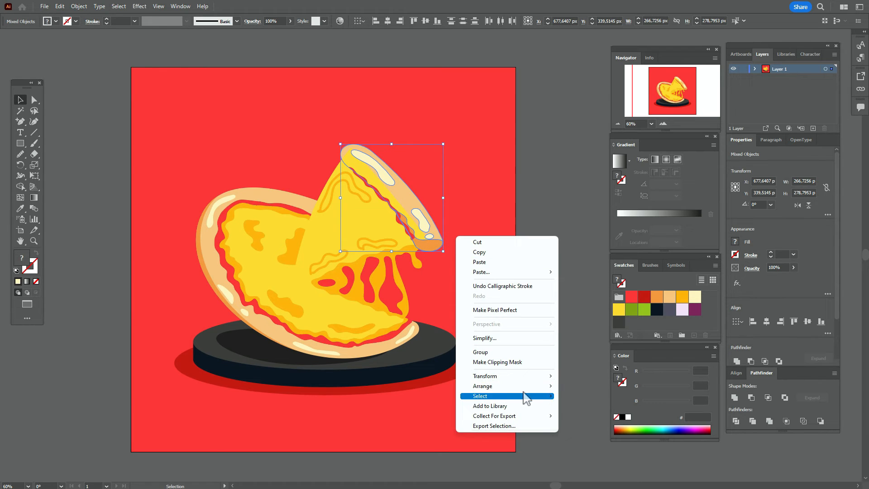
mouse_move(524, 387)
click(583, 387)
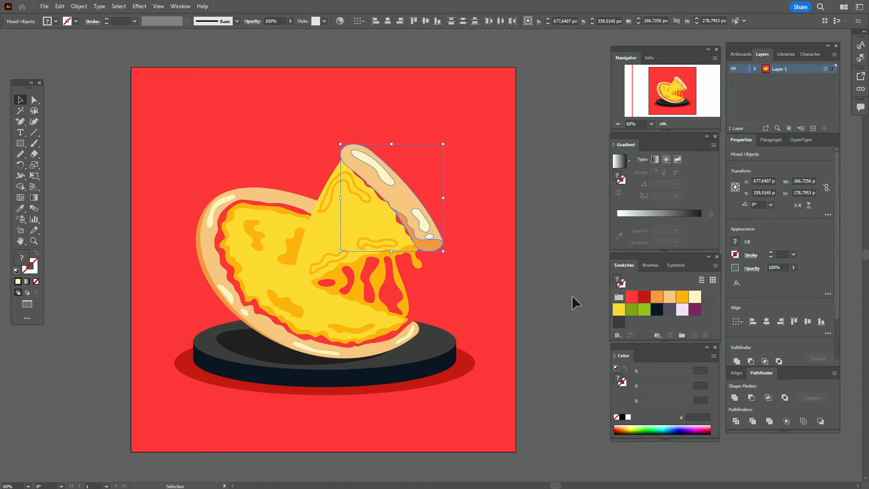
Step: Bring the red sauce strip along the slice's crust to the front, above the crust
click(380, 201)
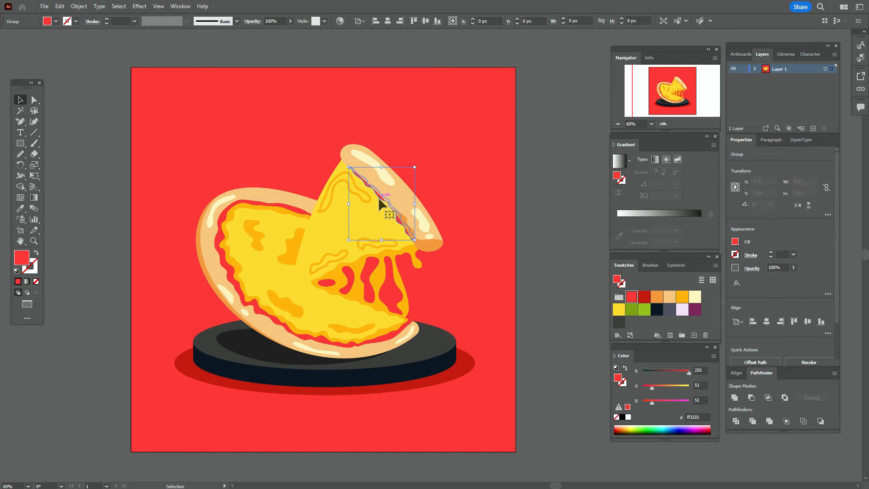
right_click(380, 202)
mouse_move(457, 360)
click(562, 359)
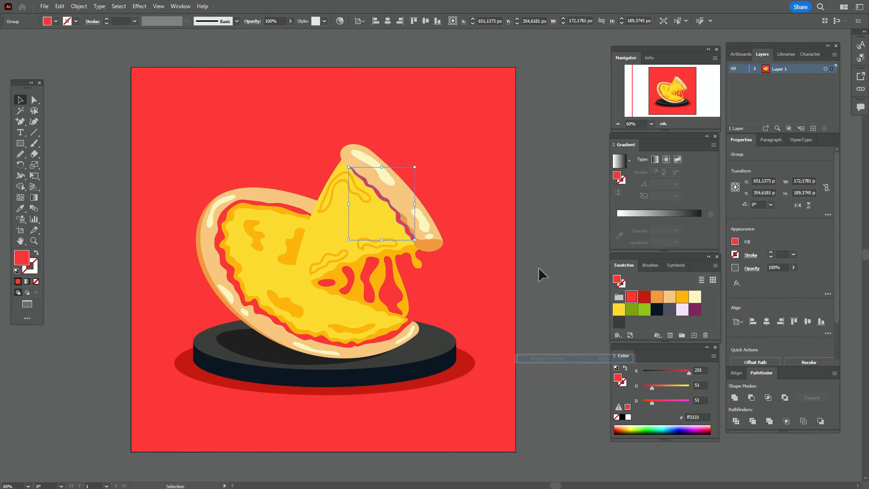
click(538, 267)
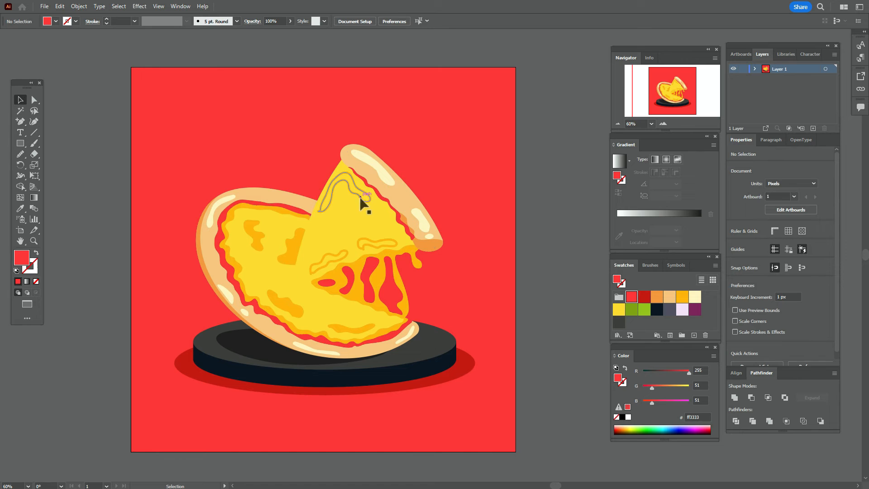
Step: Swap stroke and fill on the slice's three painted outlines so they become solid ffb000 patches
click(361, 205)
shift+click(345, 256)
shift+click(364, 250)
click(37, 256)
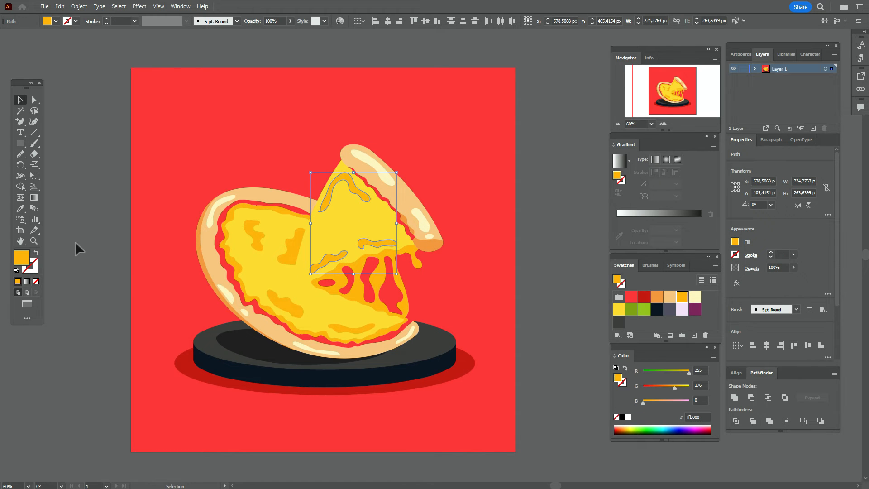
click(75, 243)
Step: Smooth the edges of the slice's upper orange patch and scale it down to about 104 × 81 px
click(359, 195)
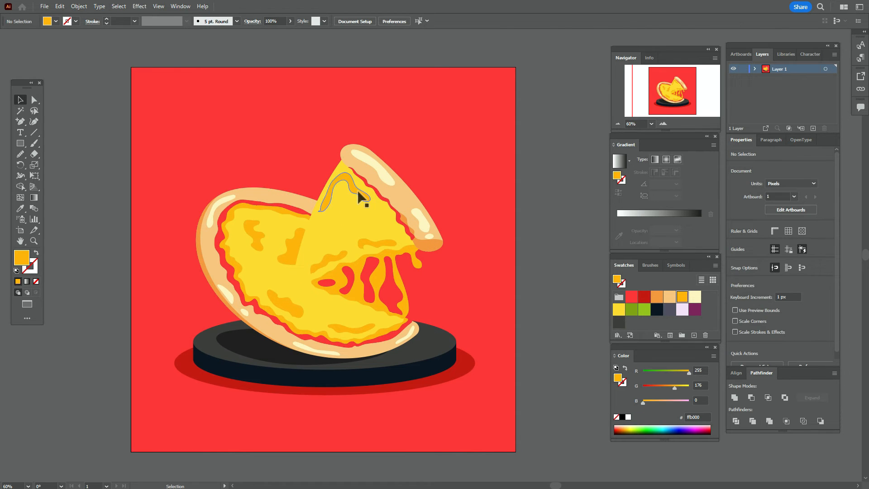
click(20, 153)
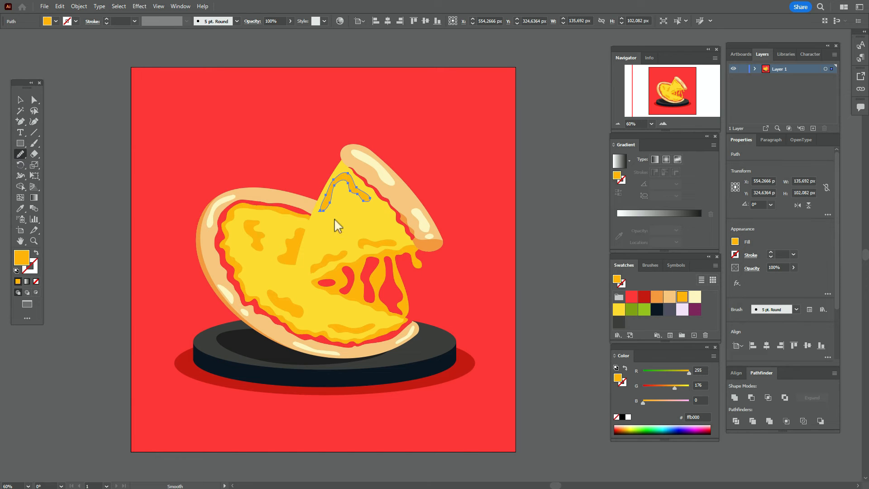
drag(319, 212, 321, 213)
click(20, 99)
drag(346, 211, 343, 203)
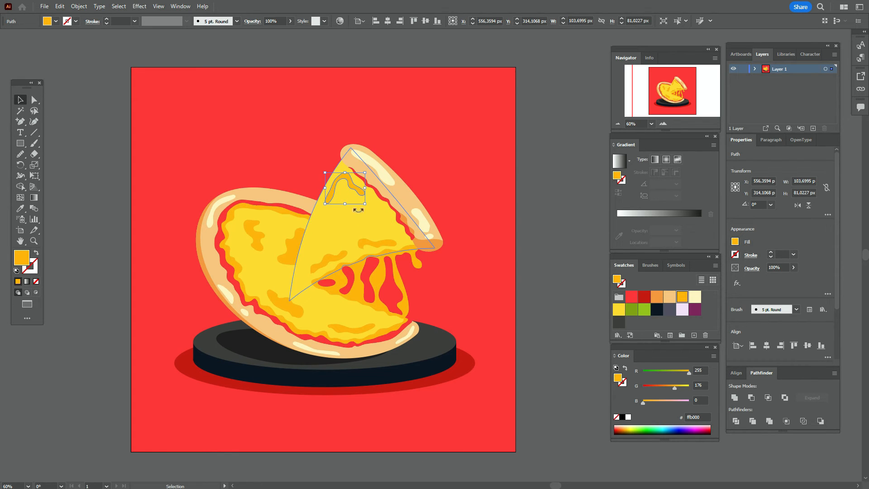
Step: Smooth the orange patch near the slice's tip and scale it down so it sits inside the cheese
click(327, 261)
click(20, 154)
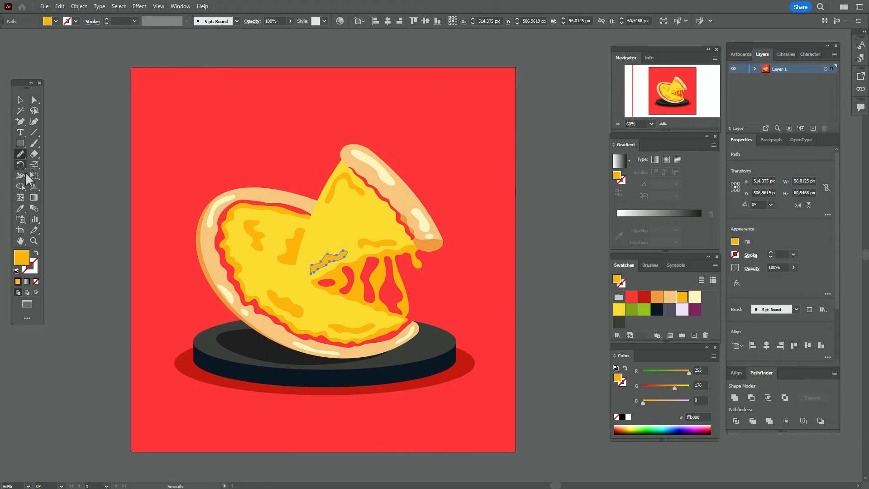
drag(308, 276, 314, 272)
click(20, 100)
drag(347, 261, 339, 263)
Step: Smooth and shrink the slice's orange patch above the stretching cheese, and shift the main pizza's upper-left patch slightly
click(377, 247)
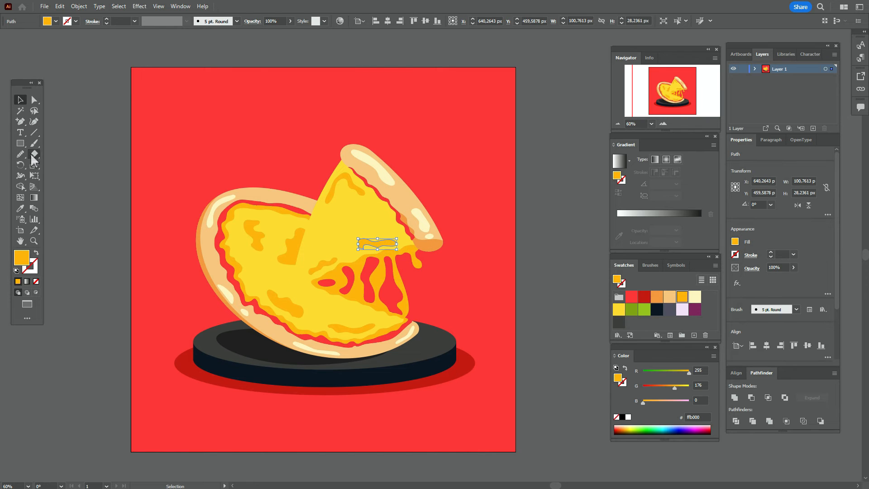
drag(364, 248, 361, 248)
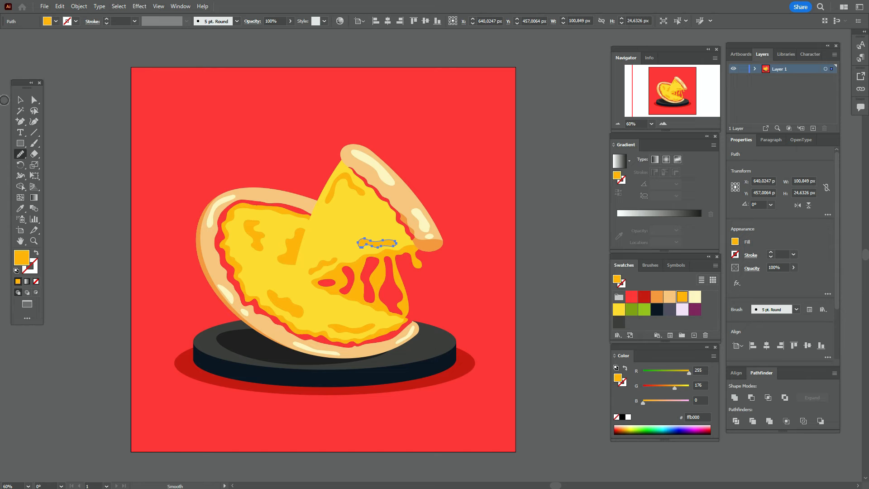
click(20, 101)
drag(362, 240, 405, 244)
click(565, 230)
drag(254, 243, 246, 246)
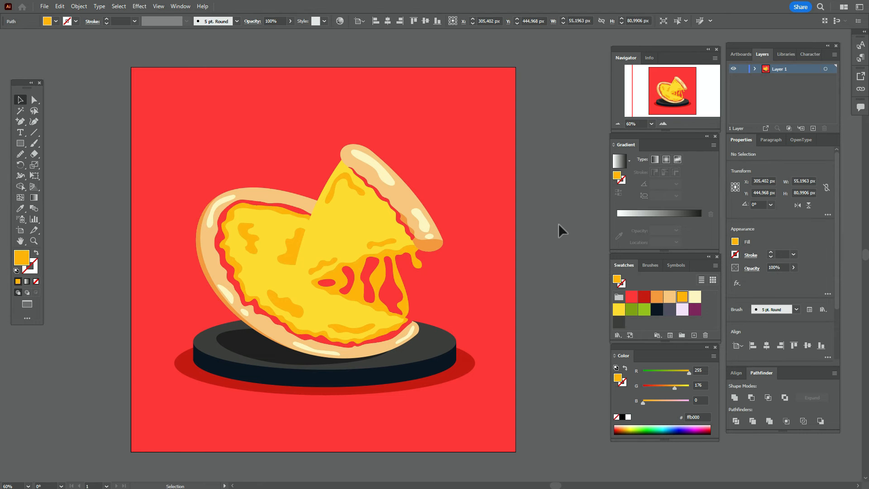
click(558, 224)
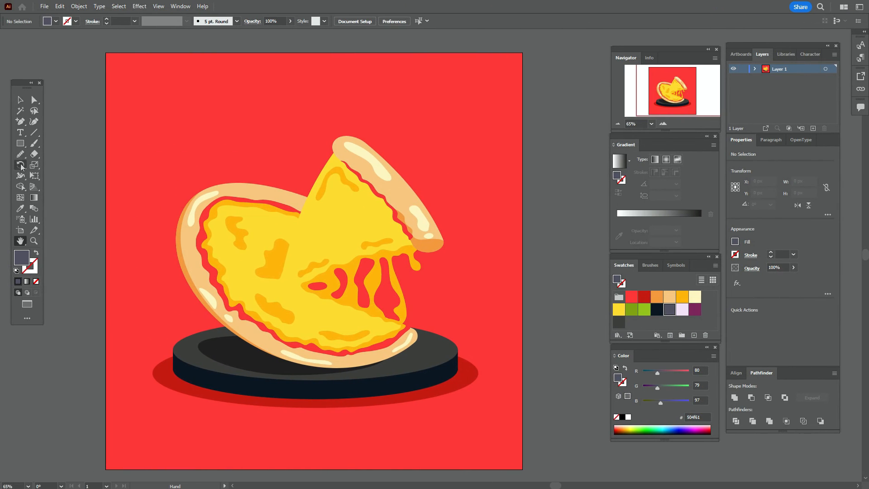
Step: Draw an ellipse about 51 × 38 px filled with 504f61 on the empty background near the artboard's upper-left corner
drag(19, 149, 72, 165)
drag(129, 90, 150, 107)
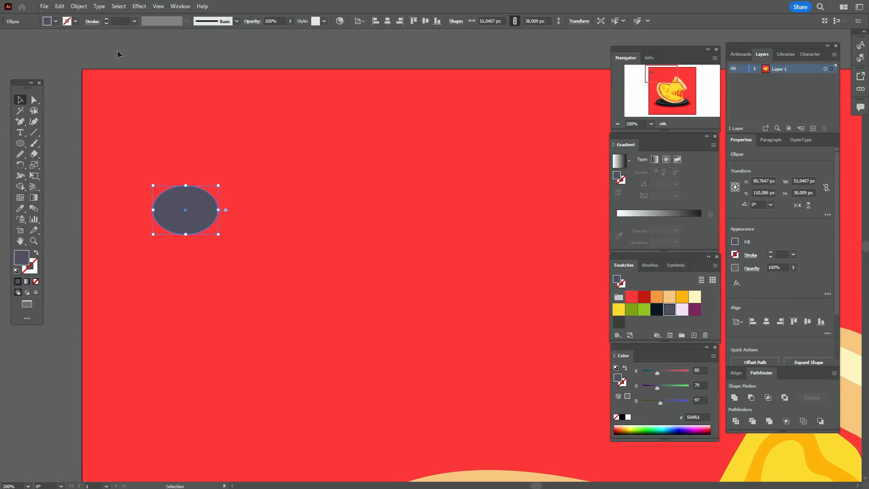
click(117, 50)
Step: Duplicate the ellipse in place and scale the copy down to about 14 × 11 px in its middle
click(189, 205)
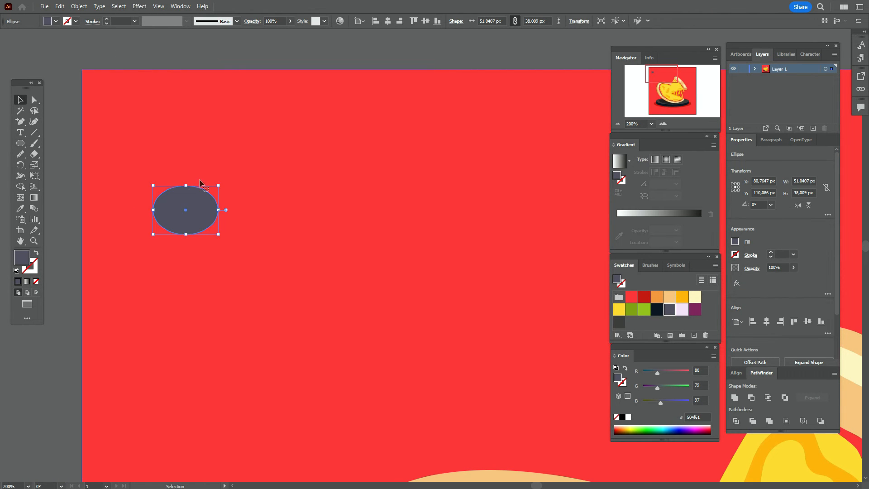
drag(185, 185, 187, 210)
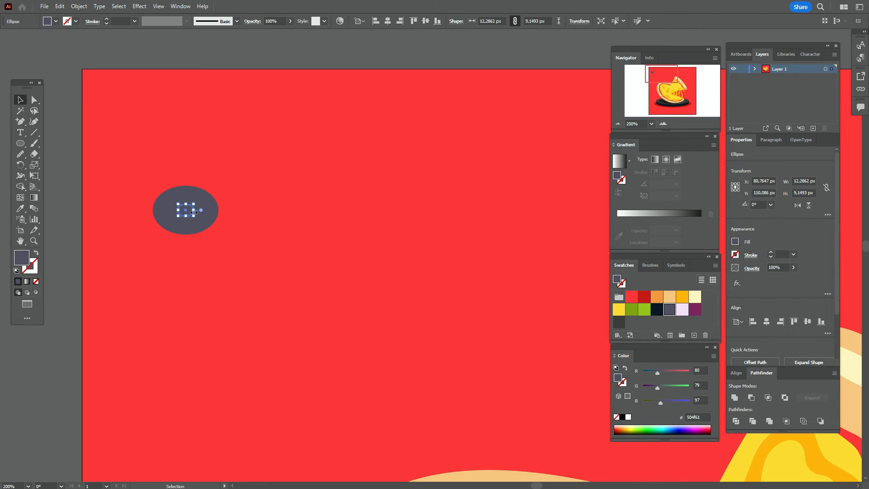
drag(195, 210, 197, 212)
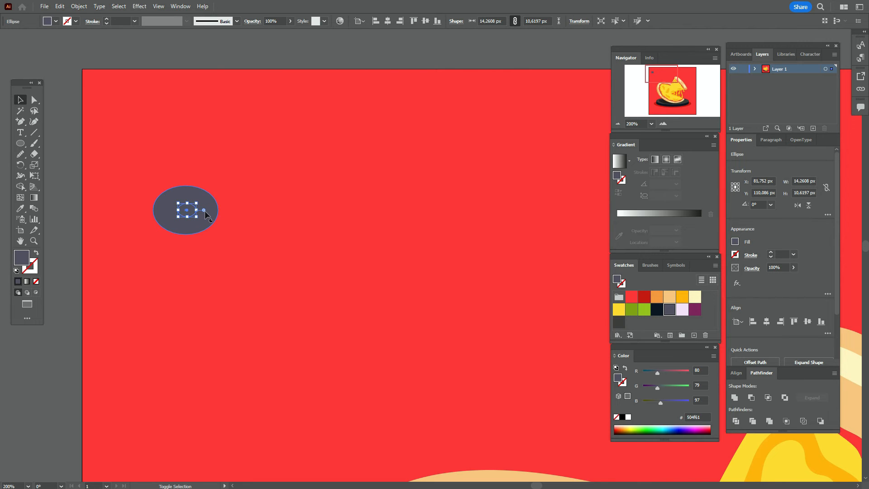
Step: Centre the two ellipses on each other and combine them with Exclude into a ring with a hole
shift+click(195, 233)
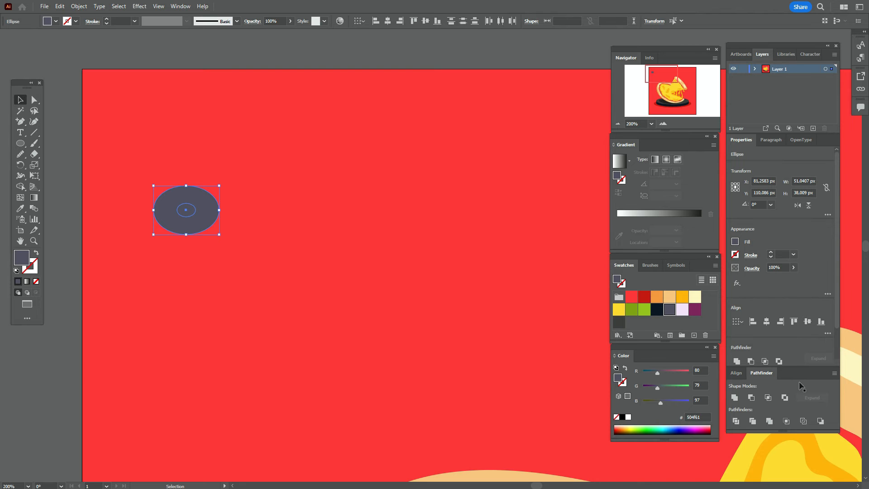
click(785, 398)
click(248, 206)
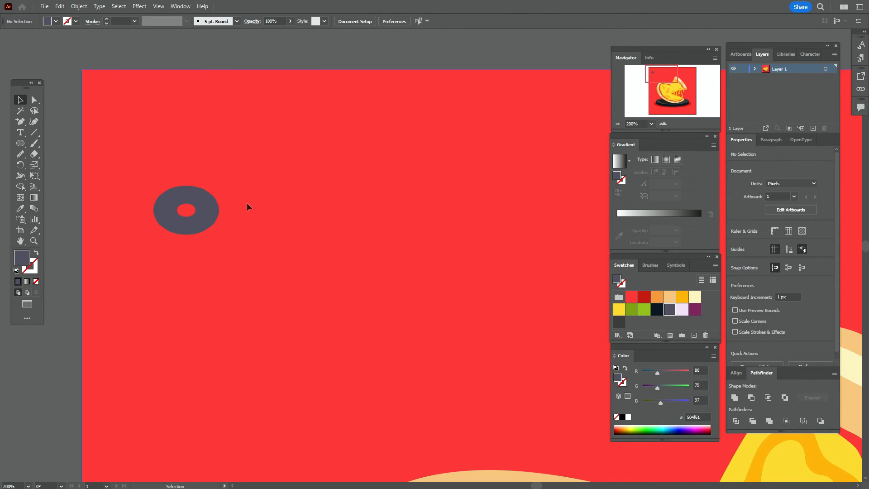
Step: Paste a copy of the ring in place, send it backward and nudge it down 4 px
click(210, 220)
key(v)
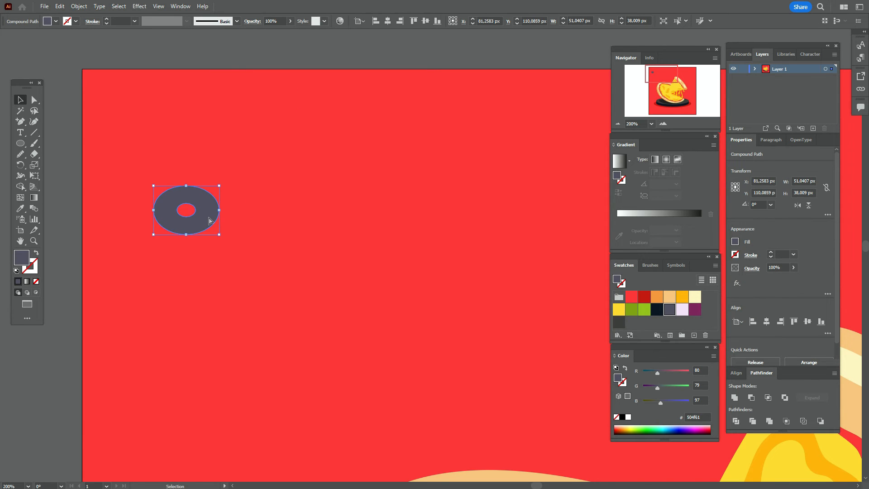
right_click(209, 218)
mouse_move(274, 373)
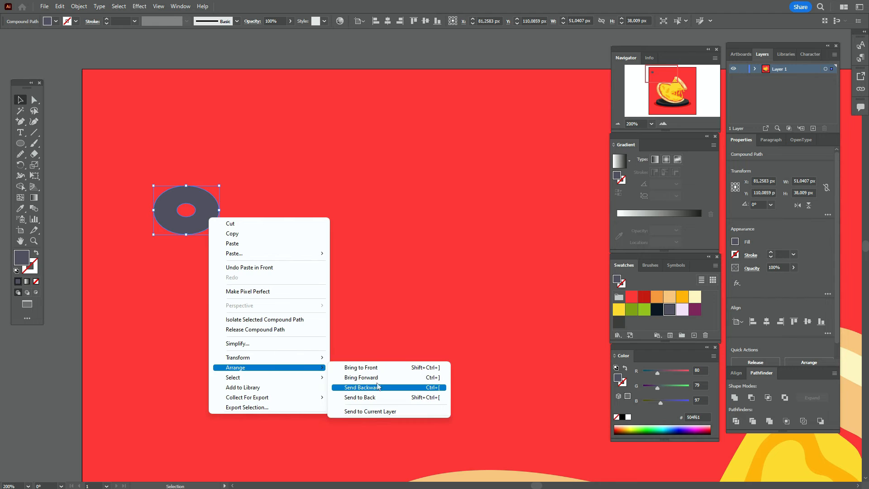
click(377, 385)
key(Down)
key(Down)
key(Down)
key(Down)
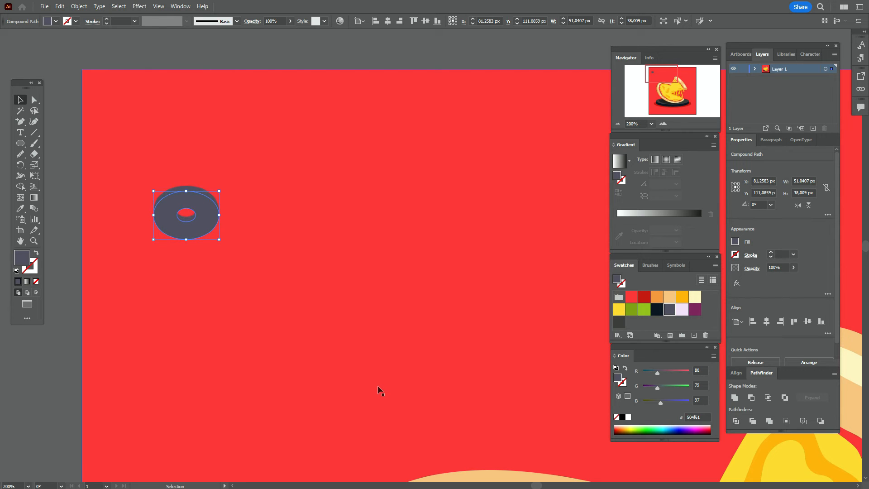
Step: Fill the lower ring with 0b1622 and draw a rectangle about 51 × 6 px across the ring from its side anchor
click(657, 310)
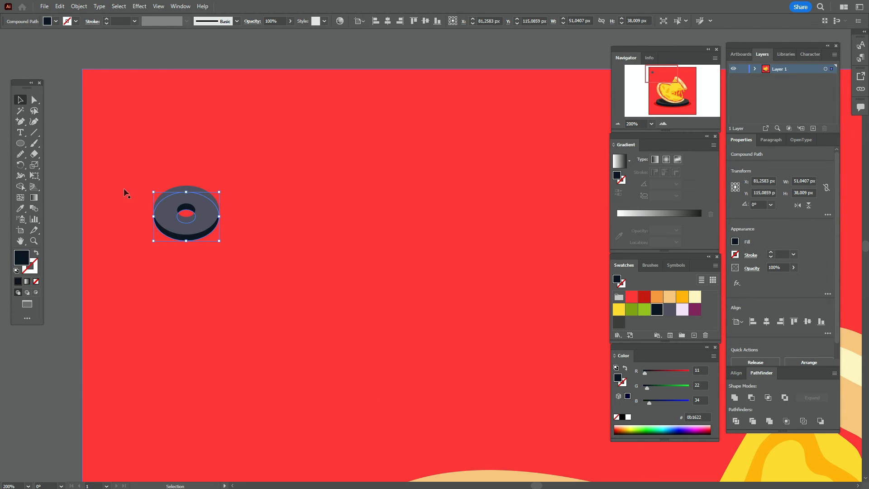
click(79, 194)
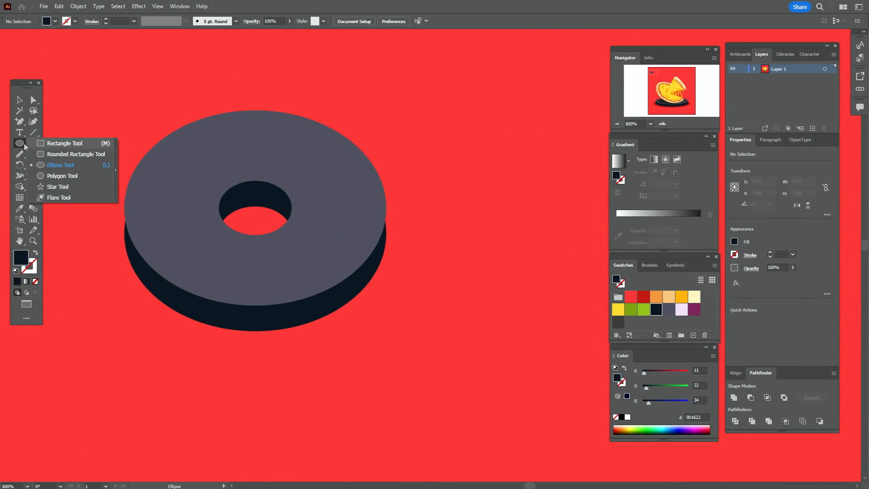
click(50, 144)
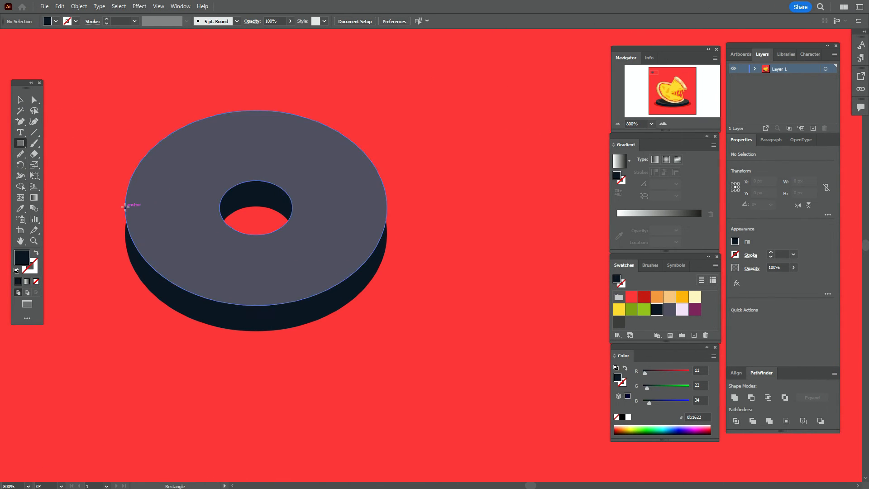
mouse_move(124, 208)
mouse_down()
mouse_move(152, 237)
mouse_move(192, 243)
mouse_move(378, 245)
mouse_move(387, 237)
mouse_up()
Step: Bring the 504f61 ring in front of the rectangle and the dark ring
click(19, 100)
right_click(345, 169)
mouse_move(398, 319)
click(527, 319)
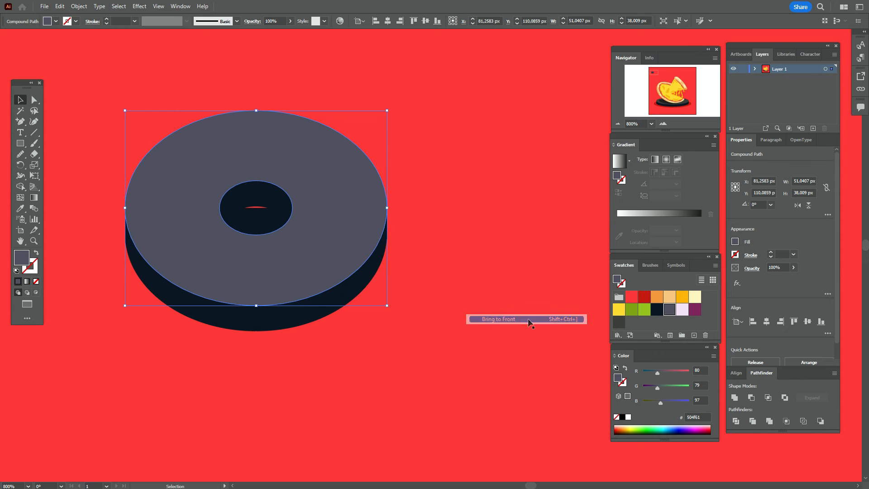
Step: Add an anchor point at the middle of the rectangle's upper edge and pull it down below the ring's hole
click(267, 217)
key(plus)
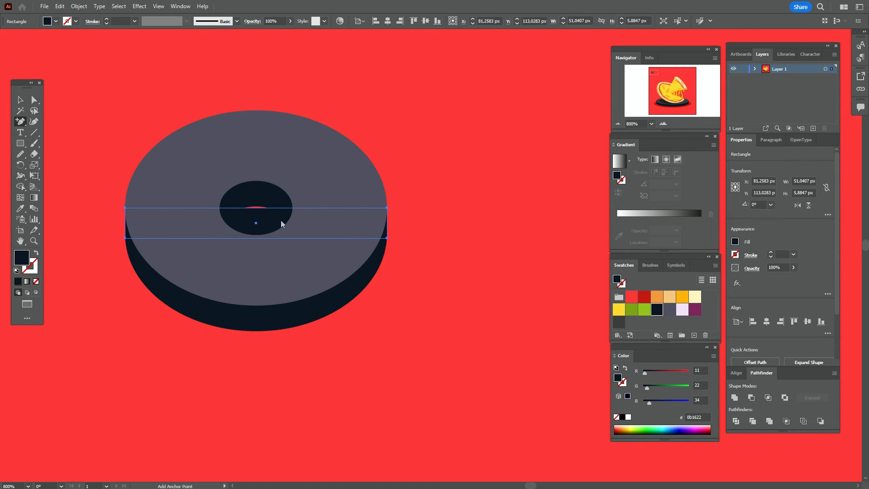
scroll(412, 207, up, 1)
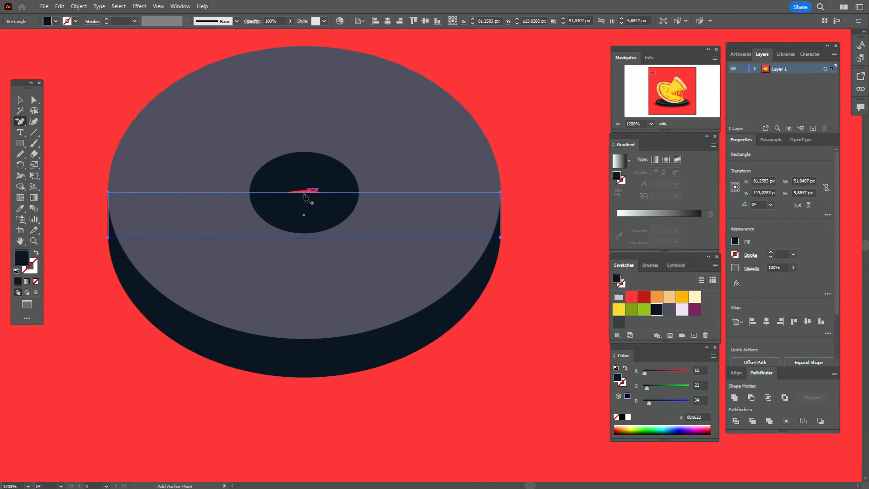
click(459, 192)
click(33, 101)
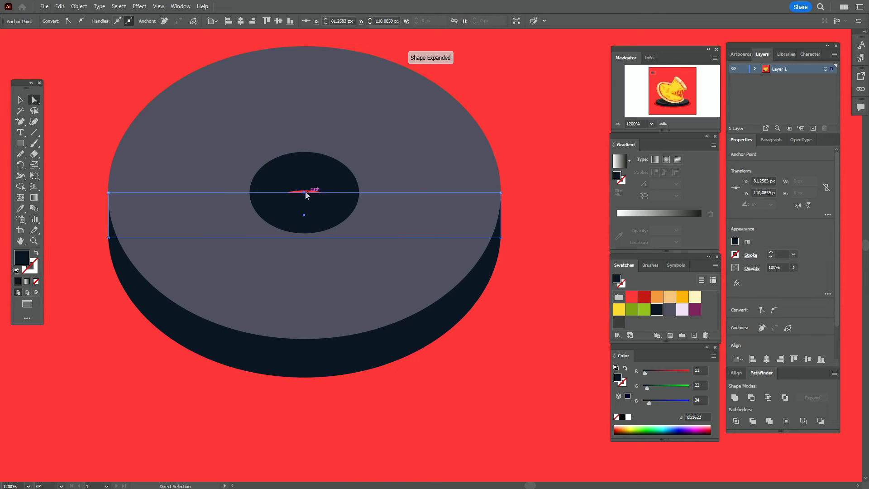
drag(303, 193, 307, 254)
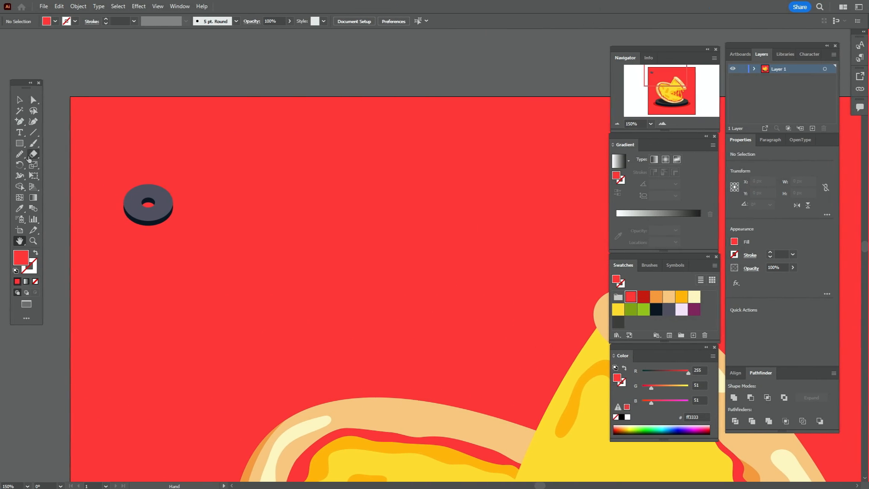
Step: Draw an ellipse about 106 × 64 px filled with ff3333 above the artboard near its upper-left corner
drag(20, 148, 64, 165)
drag(136, 39, 238, 102)
click(19, 102)
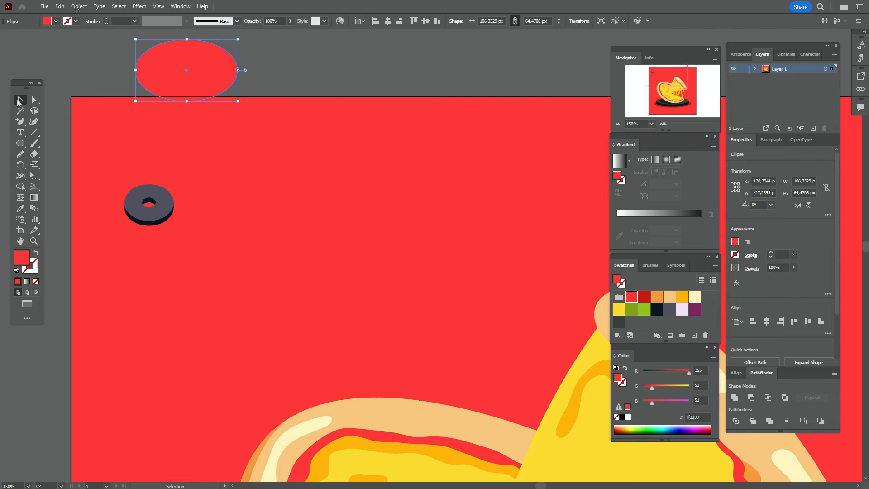
drag(189, 84, 189, 77)
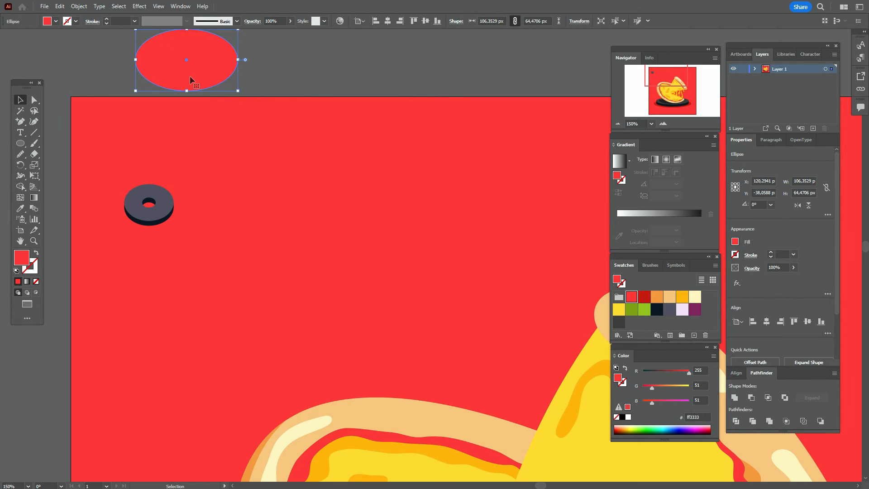
Step: Send the pasted ellipse copy backward, nudge it down about 7 px and fill it with c7180e
right_click(190, 78)
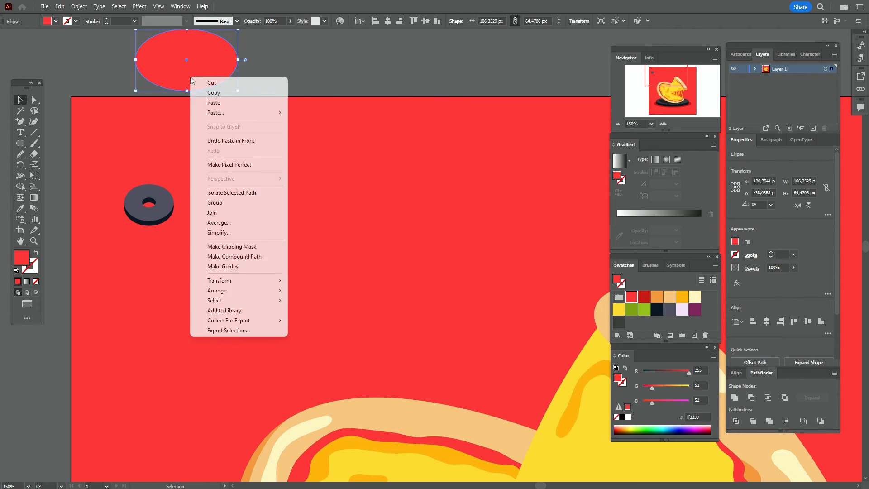
mouse_move(255, 290)
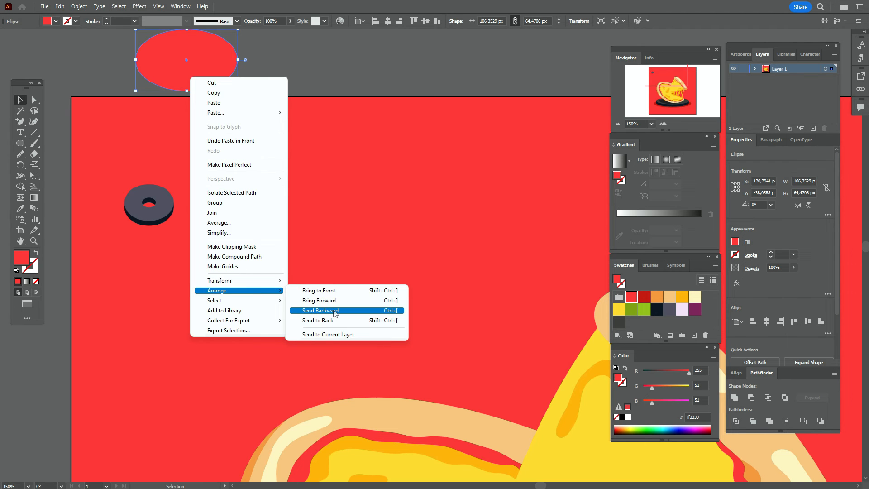
click(333, 311)
key(Down)
key(Down)
key(Down)
key(Down)
key(Down)
key(Down)
key(Down)
key(Down)
key(Down)
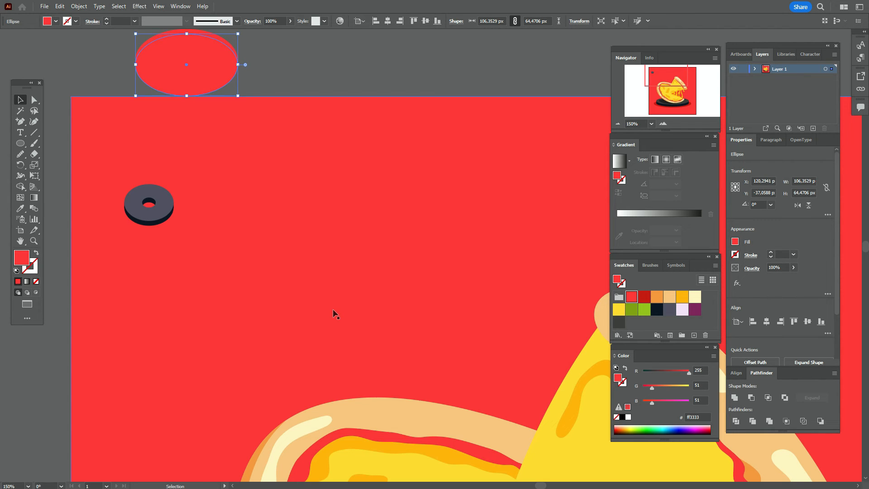
click(643, 297)
click(334, 64)
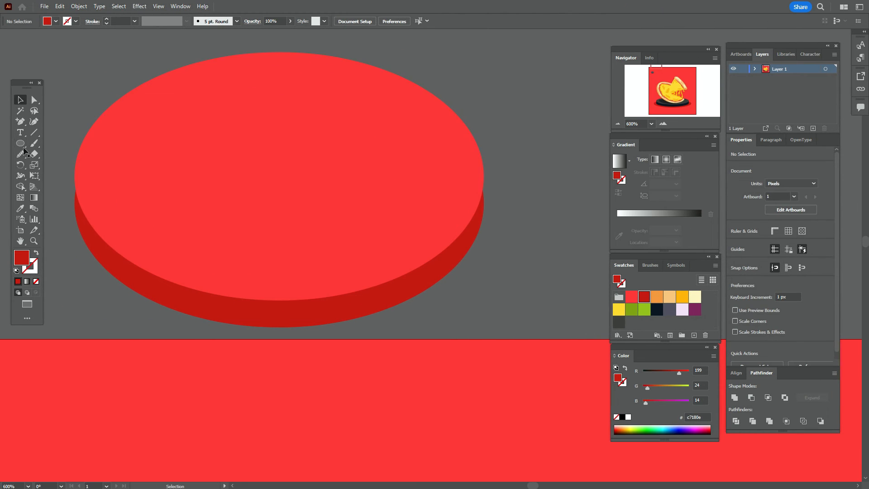
Step: Draw a c7180e rectangle across the disc's full width at its side points, then bring the bright red ellipse to the front
click(24, 149)
click(41, 144)
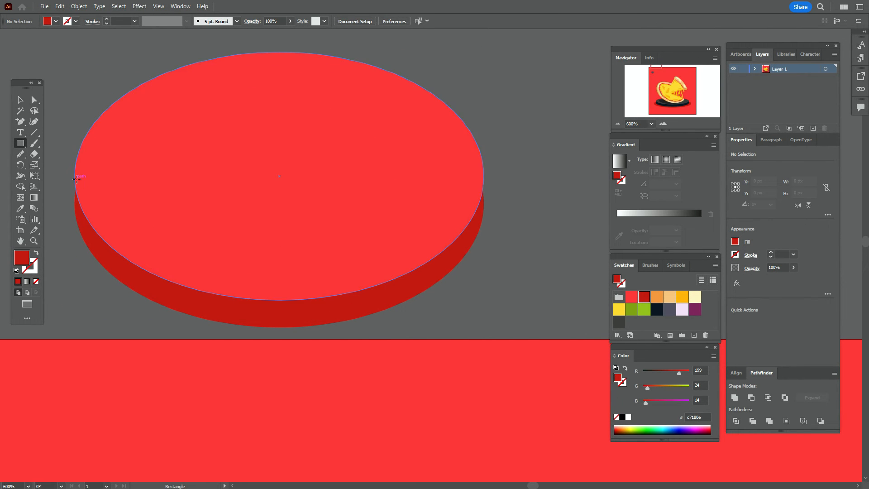
drag(76, 179, 484, 214)
key(v)
click(248, 130)
right_click(248, 130)
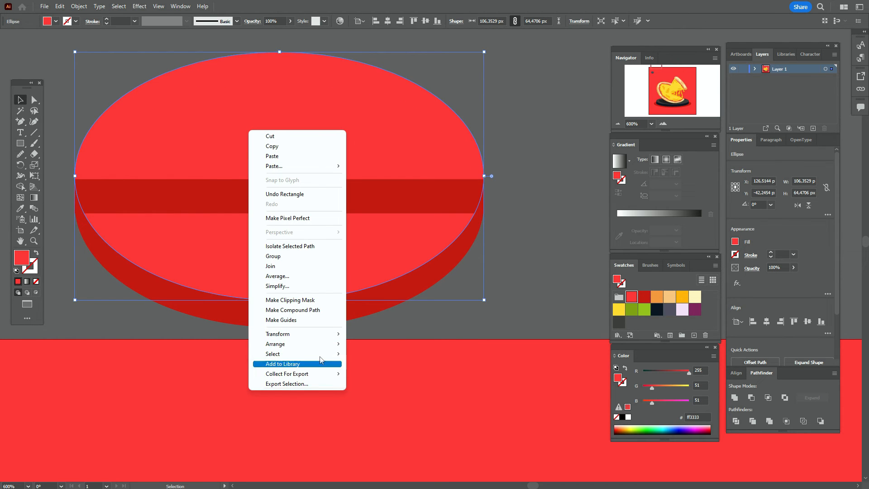
mouse_move(320, 343)
click(385, 344)
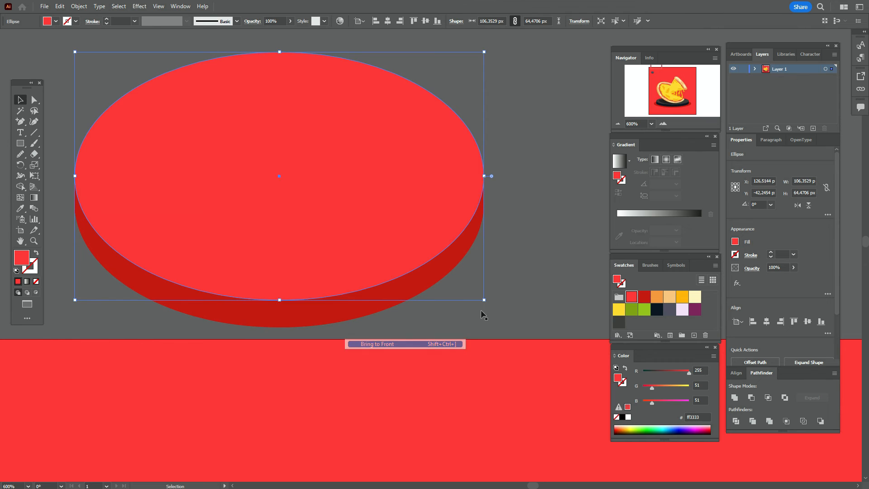
Step: Pull the hidden rectangle's lower edge up slightly, about 1 px, to fit the disc's rounded side
click(509, 292)
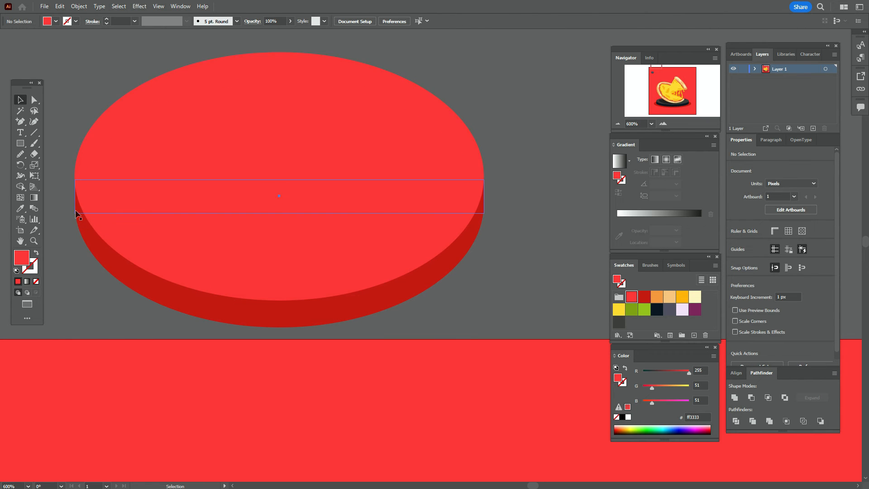
click(77, 213)
drag(279, 211, 279, 207)
click(510, 256)
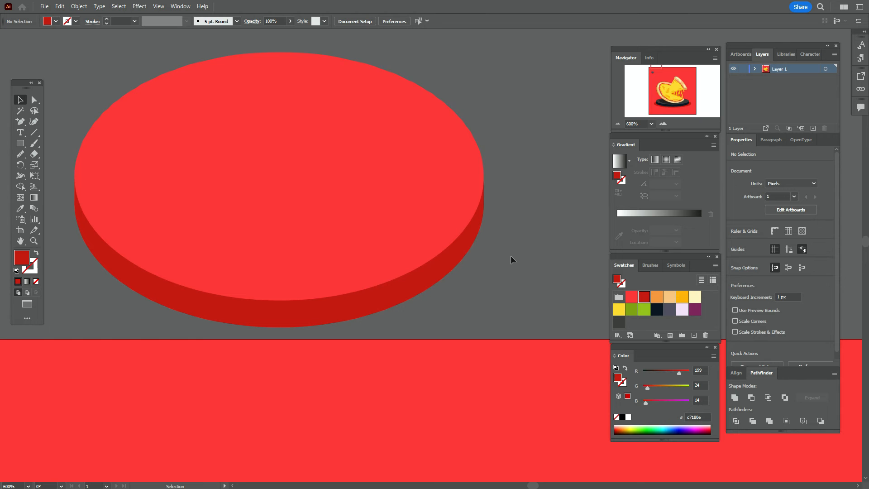
Step: Paint seven irregular closed loops in fff0b8 over the red disc's top with the 5 pt. Round paintbrush
click(694, 297)
double_click(35, 143)
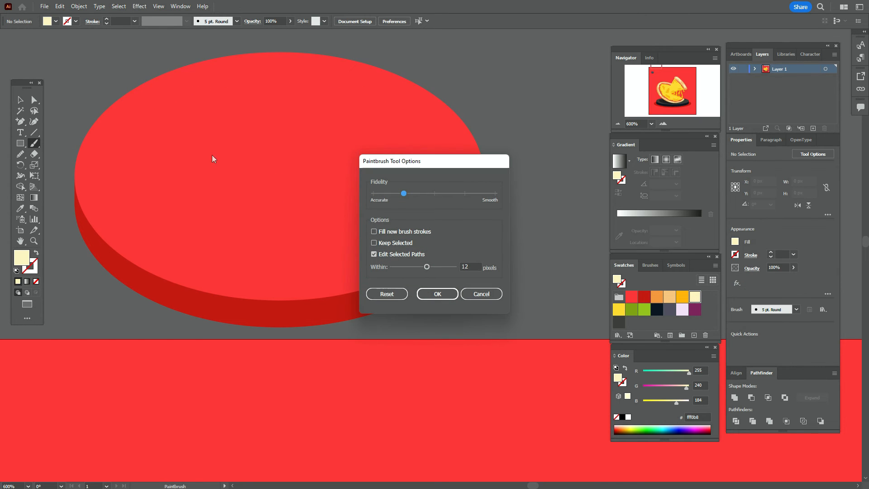
click(447, 299)
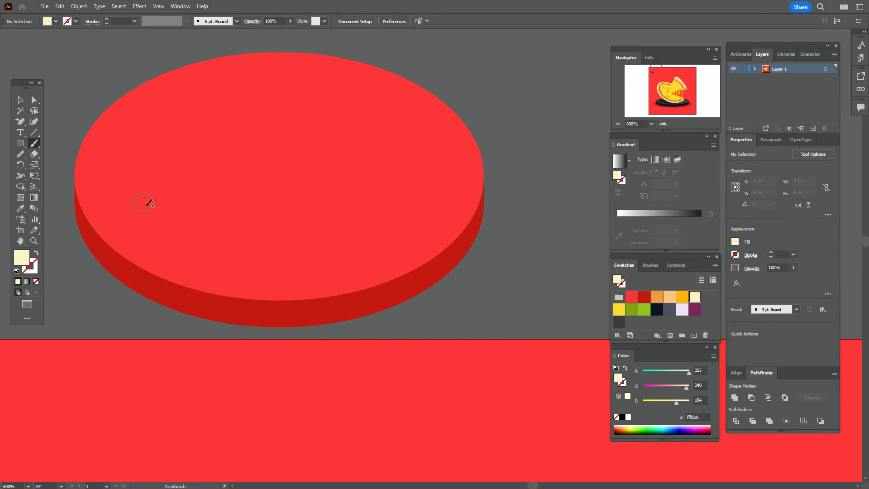
drag(135, 207, 156, 183)
mouse_move(217, 115)
mouse_down()
mouse_move(209, 135)
mouse_move(218, 114)
mouse_up()
mouse_move(199, 235)
mouse_down()
mouse_move(274, 228)
mouse_move(242, 217)
mouse_move(204, 245)
mouse_up()
key(ctrl+z)
drag(277, 145, 276, 146)
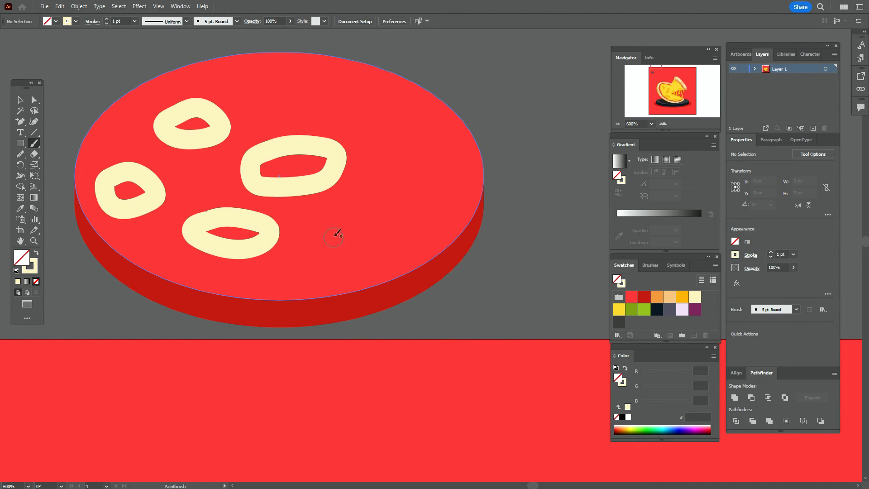
drag(326, 244, 324, 244)
drag(277, 83, 285, 84)
drag(388, 139, 385, 141)
Step: Shift the middle loop about 2 px left and turn all seven loops into solid fff0b8 spots without a stroke
key(v)
drag(333, 184, 322, 185)
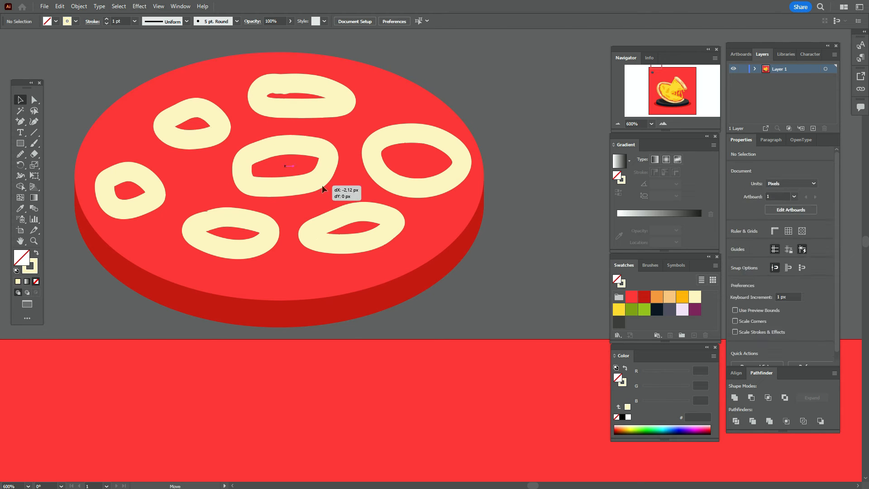
shift+click(255, 219)
shift+click(156, 194)
shift+click(216, 134)
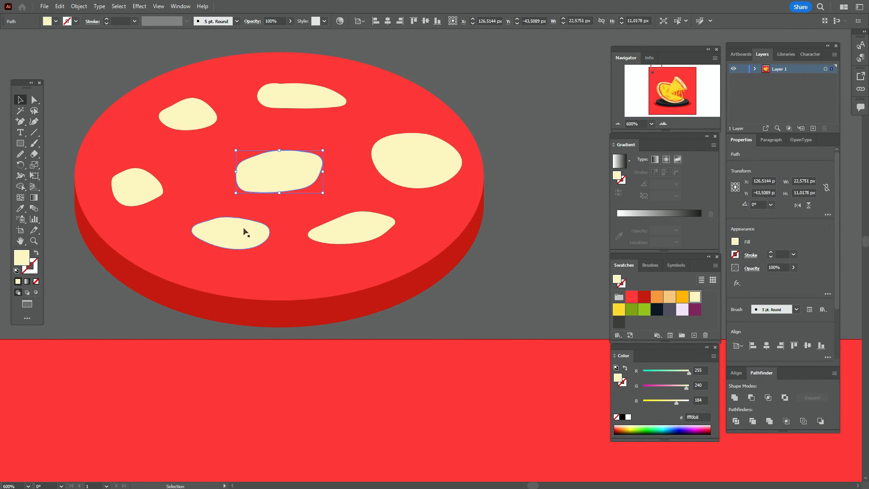
click(537, 160)
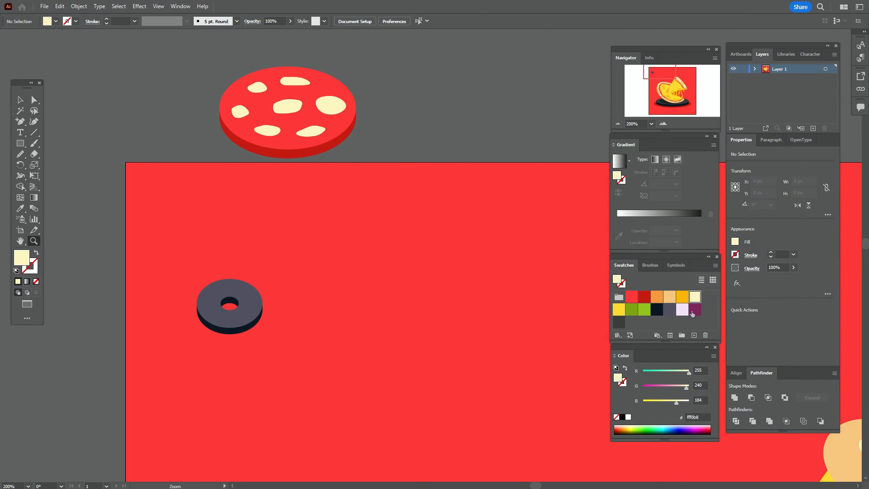
Step: Draw a circle about 91 px wide filled with 7f225d beside the dark ring
click(699, 309)
drag(22, 144, 45, 166)
drag(291, 238, 373, 355)
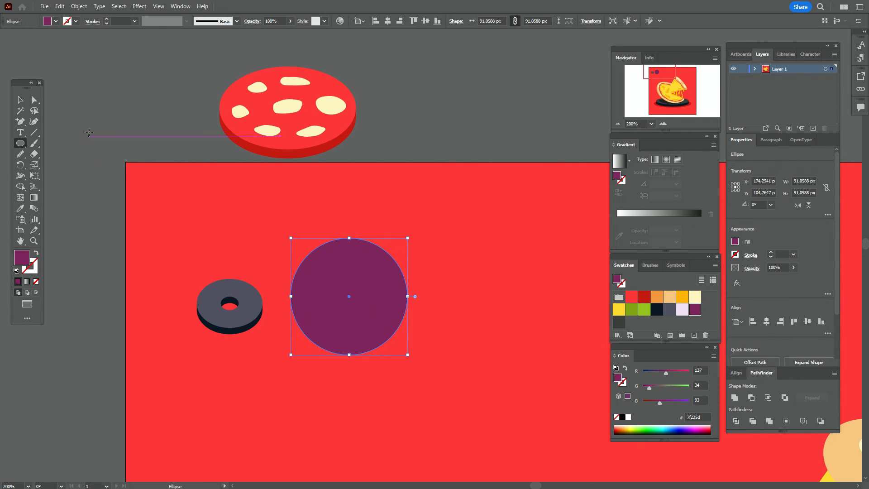
Step: Offset the purple circle's path inward by 5 px to make an inner circle about 81 px wide
click(78, 6)
mouse_move(159, 235)
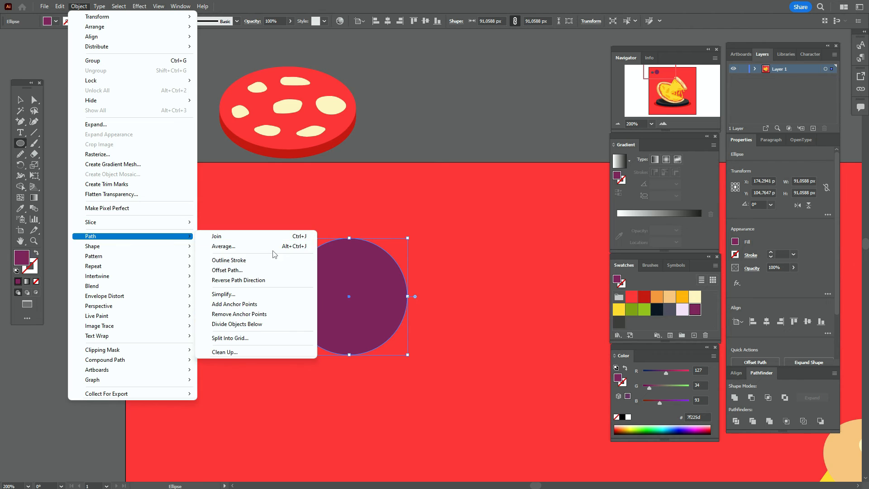
click(276, 270)
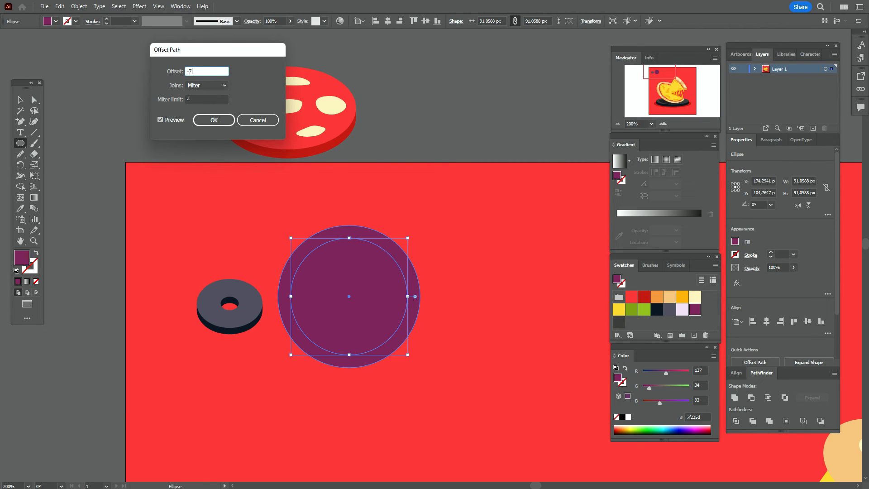
key(Tab)
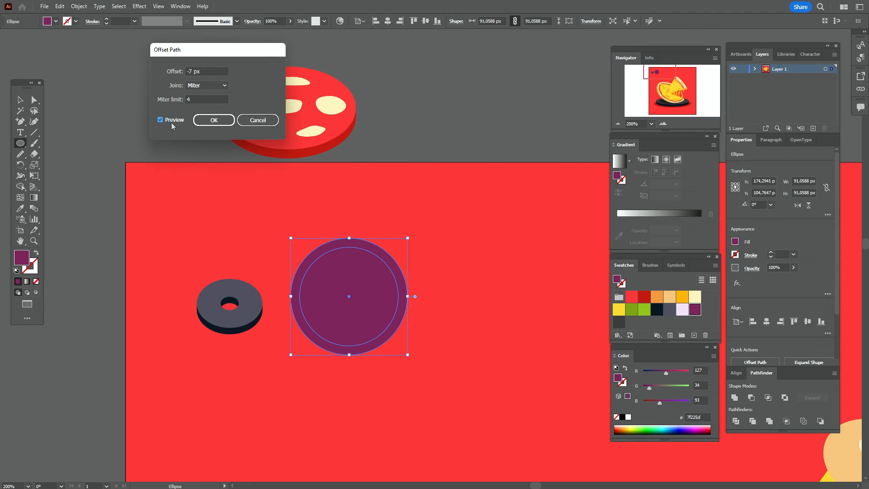
drag(193, 71, 189, 71)
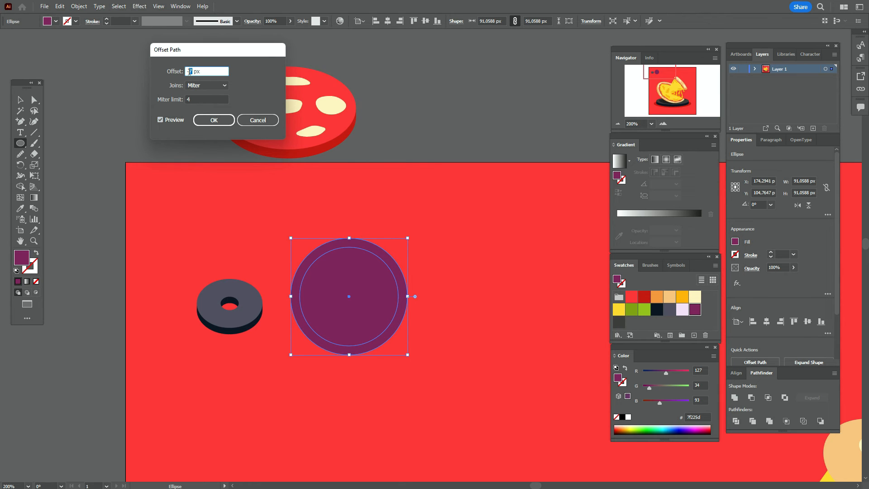
double_click(163, 119)
click(232, 123)
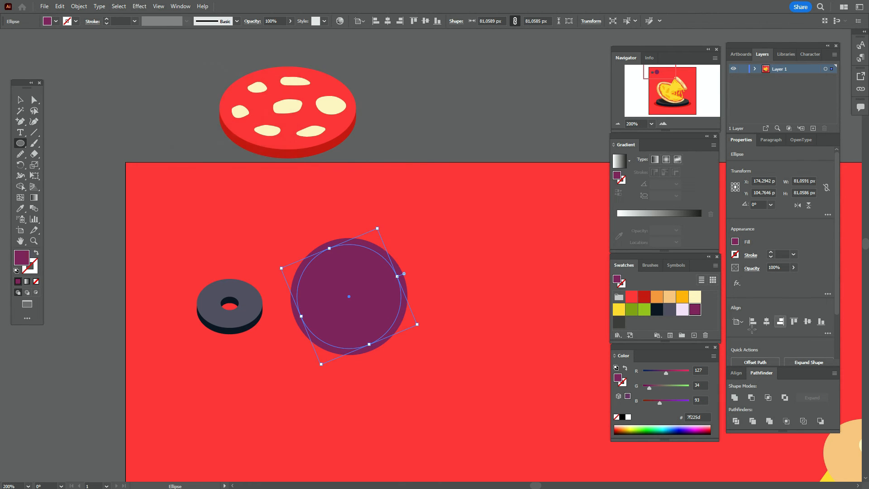
Step: Fill the inner circle with f4dcf4
click(681, 311)
click(20, 99)
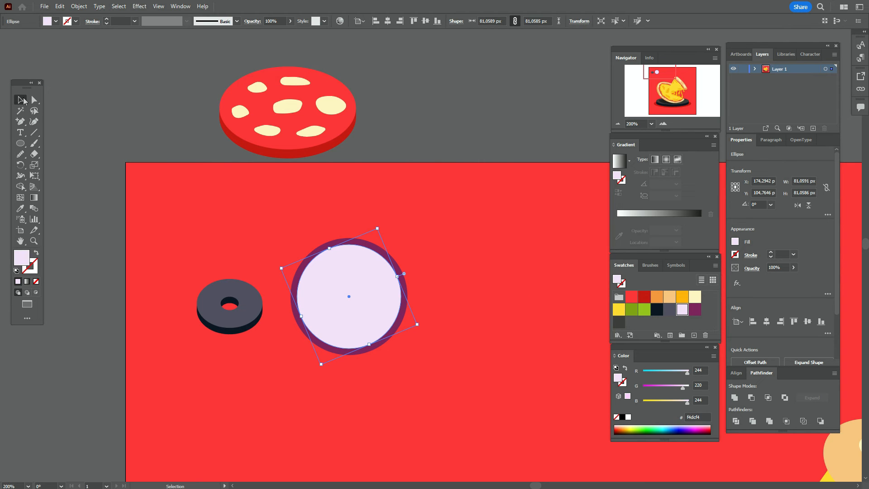
click(167, 111)
Step: Exclude the inner circle's shape from the purple circle to form a ring and fill it with 7f225d
click(383, 252)
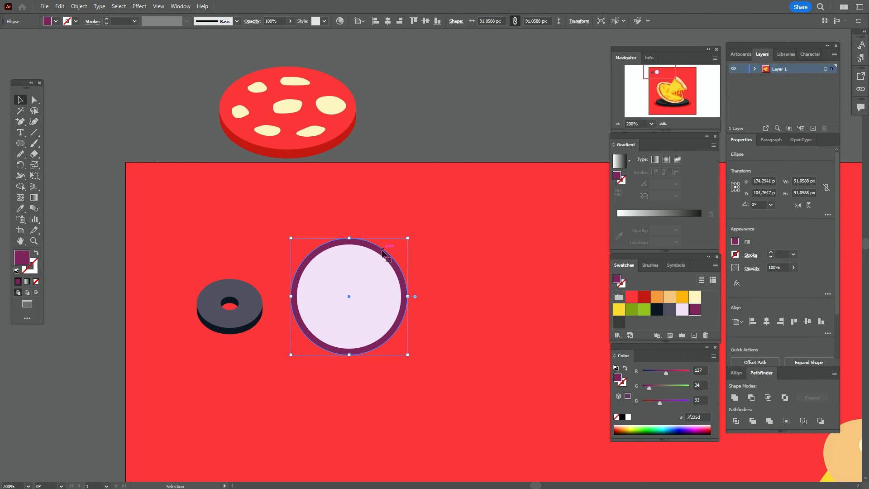
click(374, 271)
key(a)
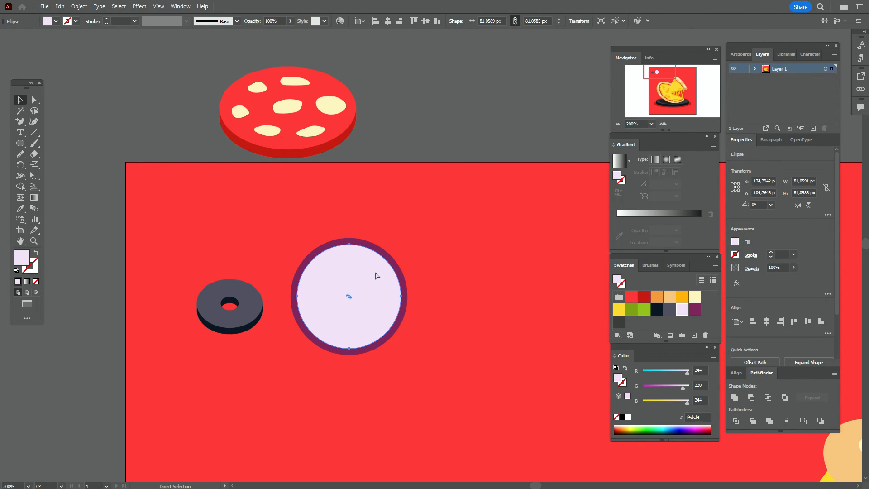
shift+click(399, 269)
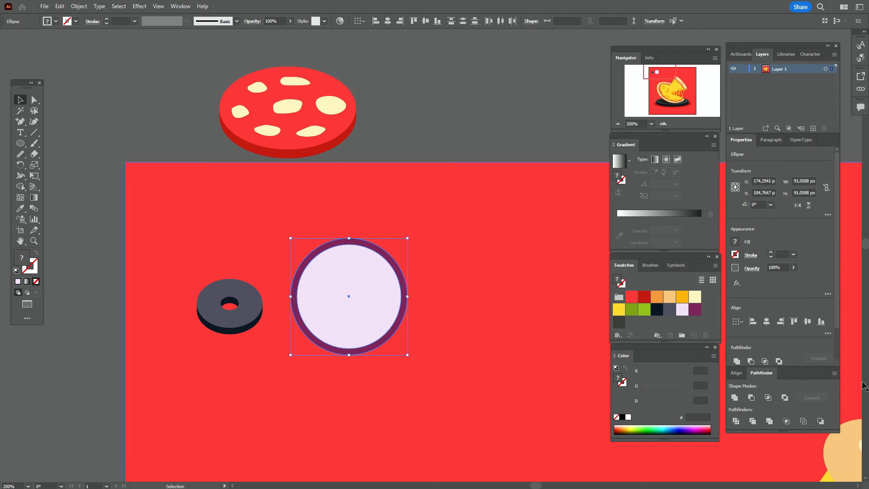
click(789, 401)
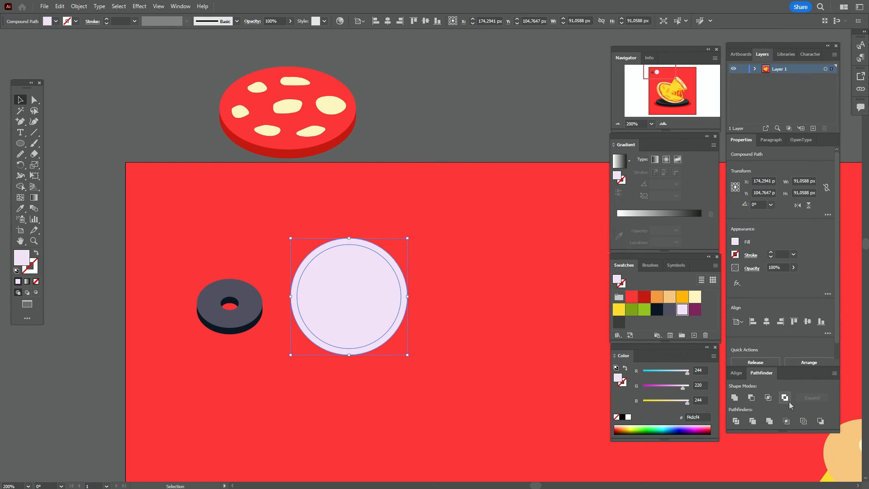
click(699, 311)
click(423, 186)
Step: Offset the pale inner circle's path inward by 5 px to make a circle about 71 px wide
click(378, 285)
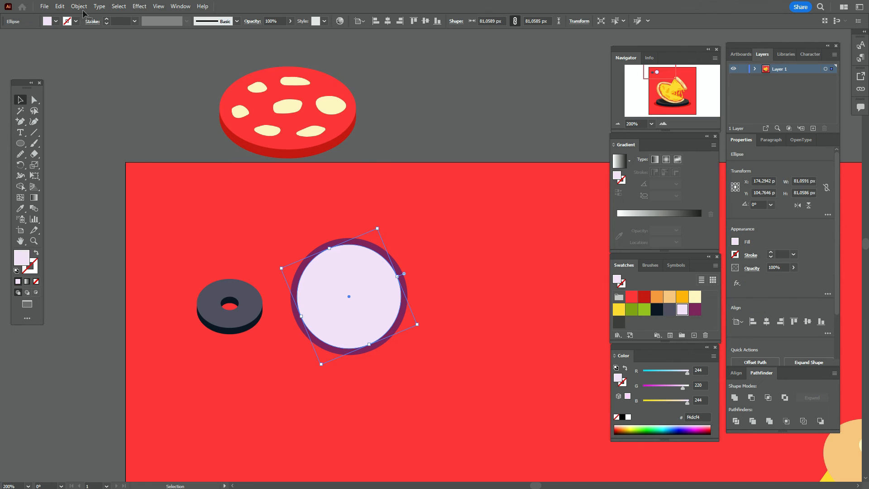
click(79, 6)
mouse_move(159, 240)
click(238, 270)
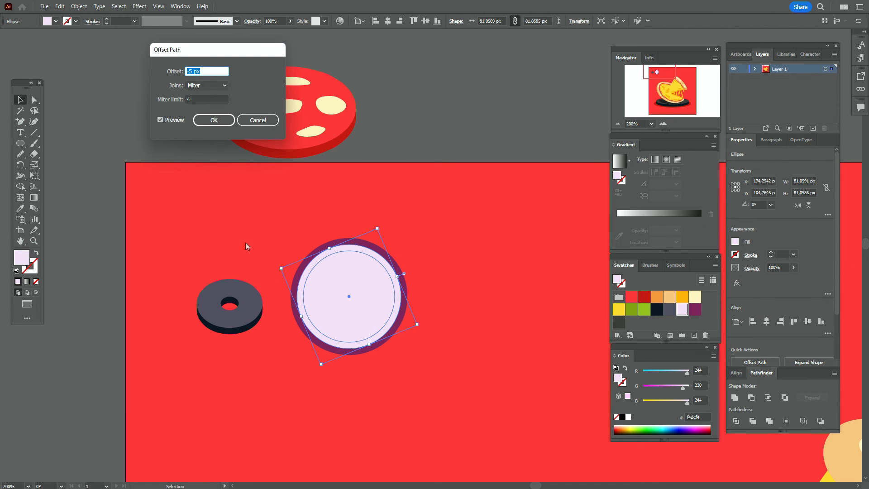
click(224, 120)
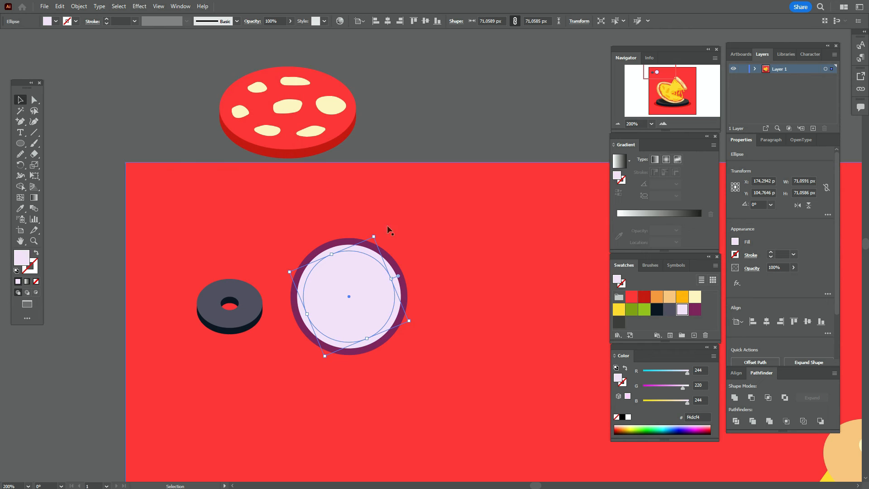
Step: Exclude the 71 px circle from the larger pale circle to leave a thin pale ring inside the purple one
shift+click(377, 257)
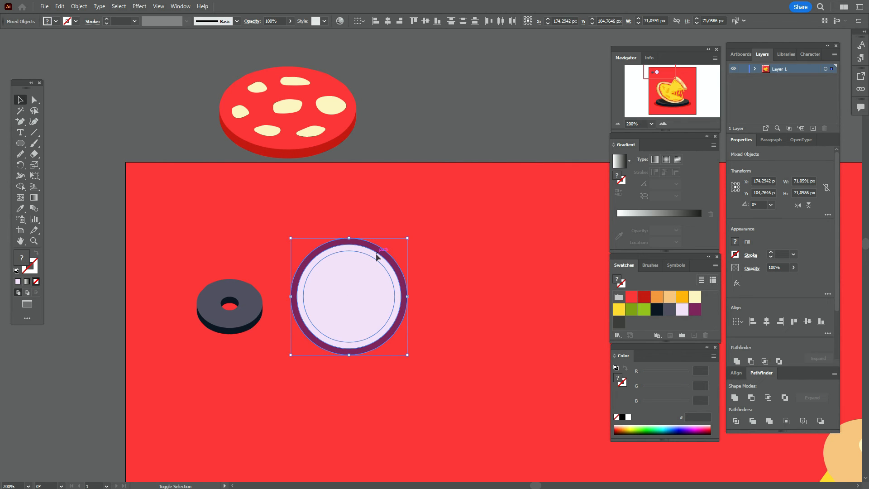
click(365, 142)
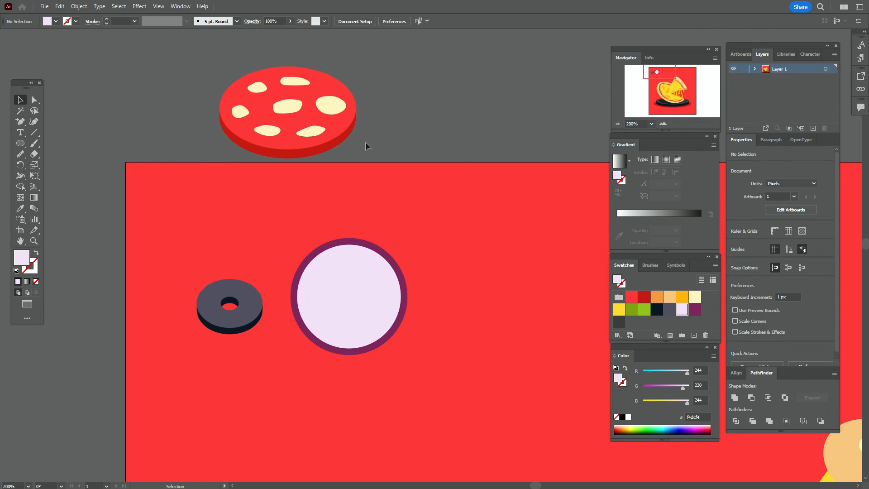
click(362, 255)
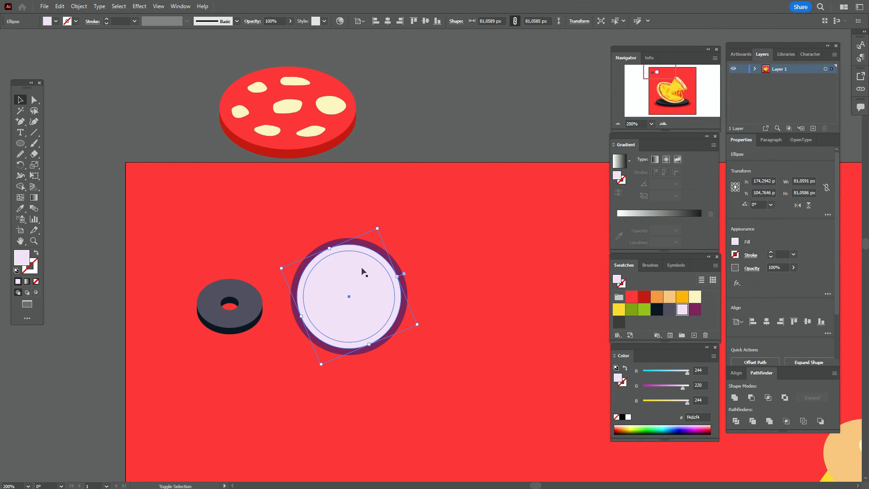
click(784, 397)
click(417, 113)
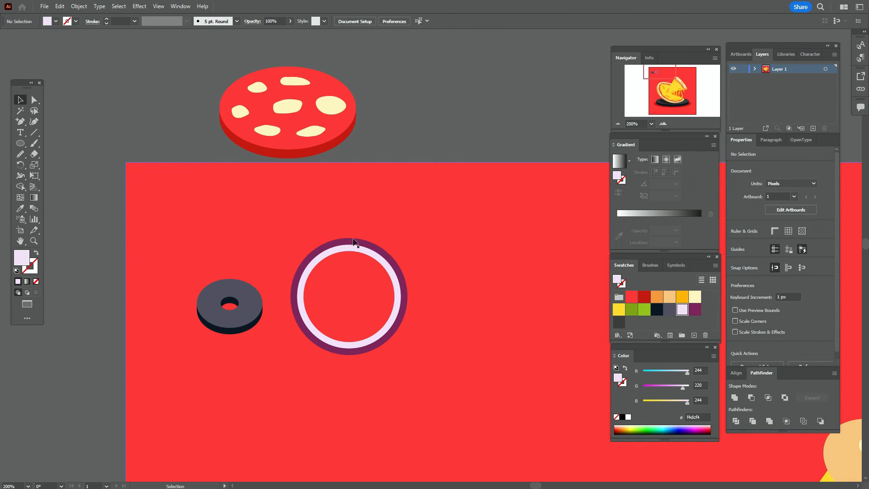
Step: Squash the purple and pale rings together to about 81 px tall and group them
click(371, 245)
shift+click(370, 246)
mouse_move(349, 247)
mouse_down()
mouse_move(347, 237)
mouse_move(350, 250)
mouse_up()
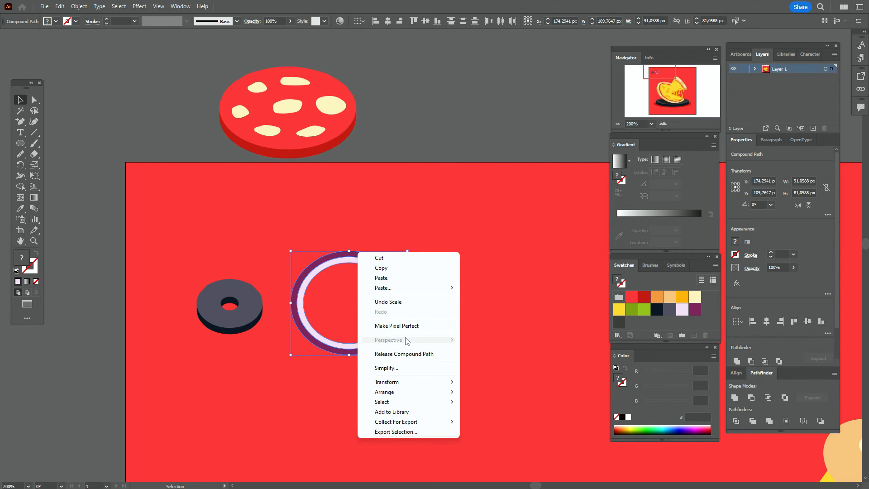
click(80, 6)
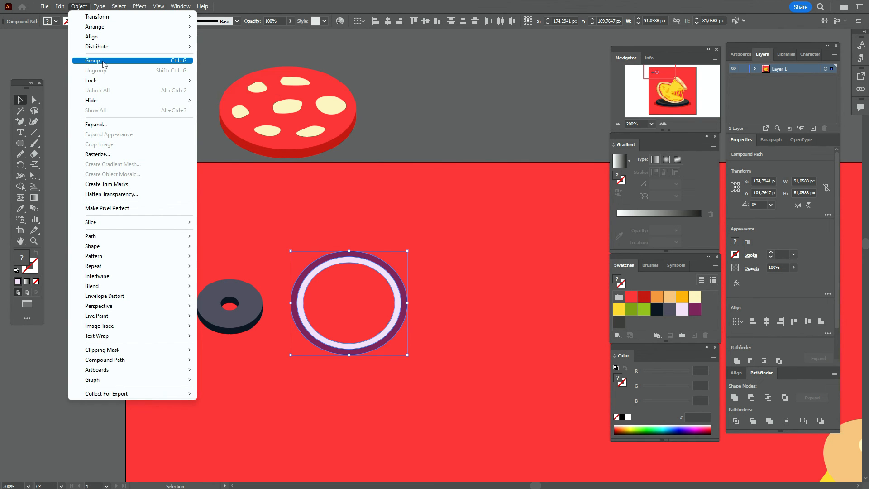
click(103, 60)
click(34, 100)
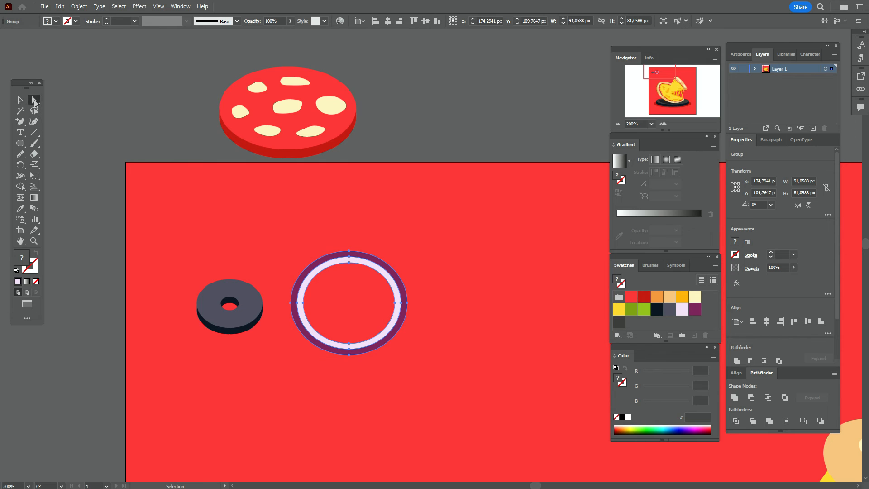
mouse_move(351, 252)
mouse_down()
mouse_move(368, 252)
mouse_move(360, 253)
mouse_up()
key(ctrl+z)
key(ctrl+z)
key(ctrl+z)
Step: Shift the purple ring's topmost outer anchor about 4 px right and its lowest outer anchor about 4 px left
click(349, 251)
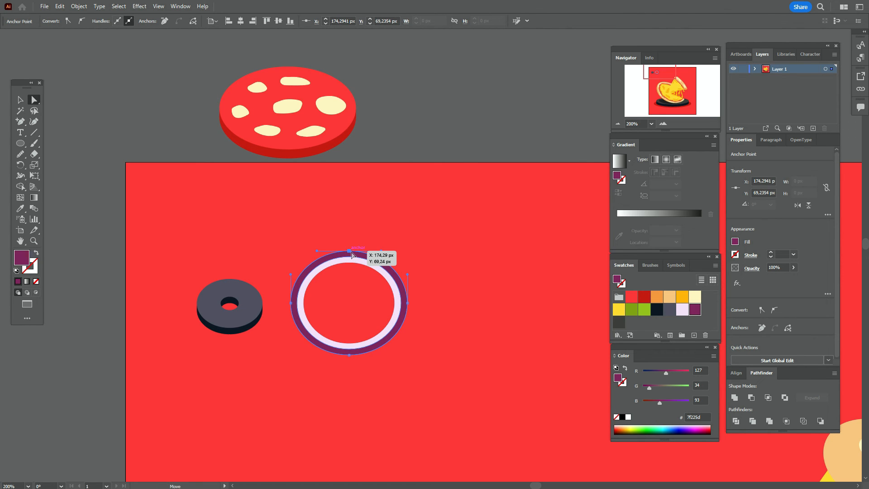
drag(352, 254, 356, 254)
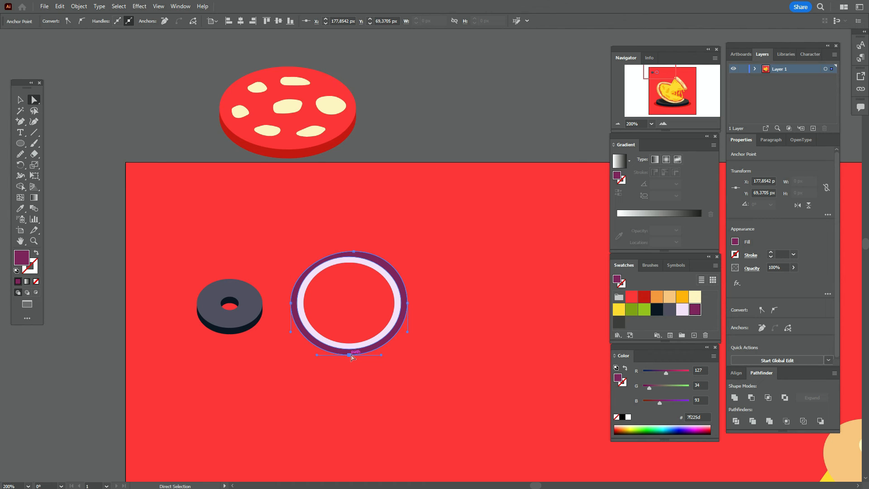
drag(350, 355, 344, 354)
click(20, 100)
click(98, 100)
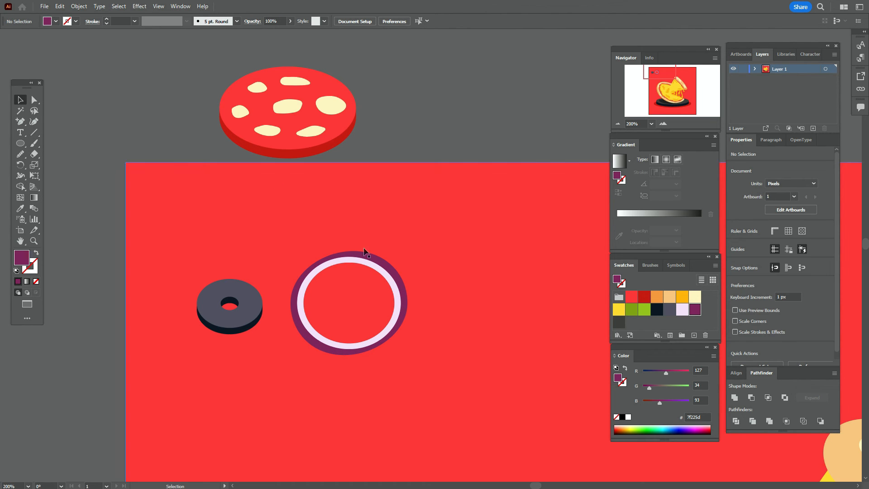
Step: Shift the pale ring's upper inner anchor about 2 px left and its lower inner anchor slightly right
click(365, 265)
key(a)
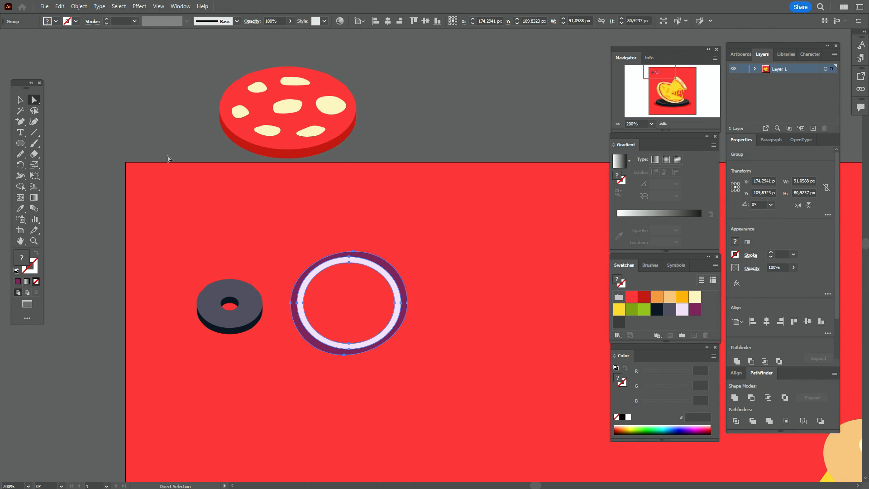
click(349, 265)
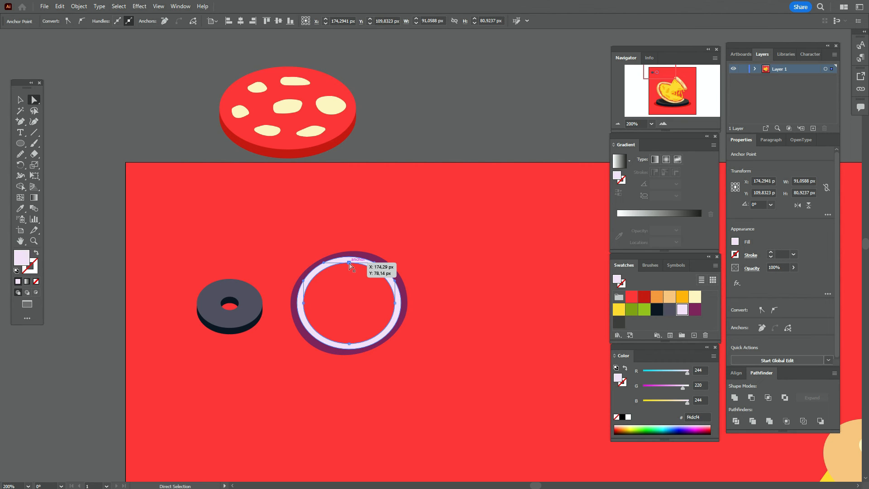
drag(344, 264, 345, 264)
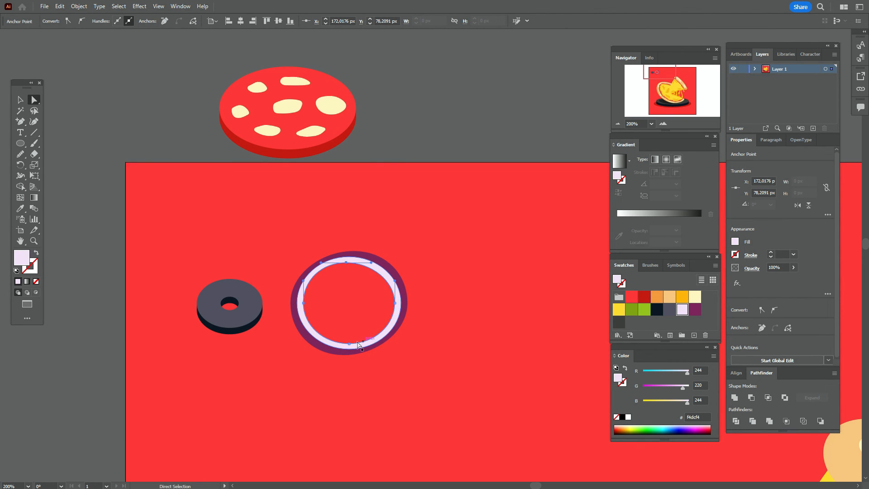
drag(351, 345, 356, 346)
click(20, 99)
click(101, 107)
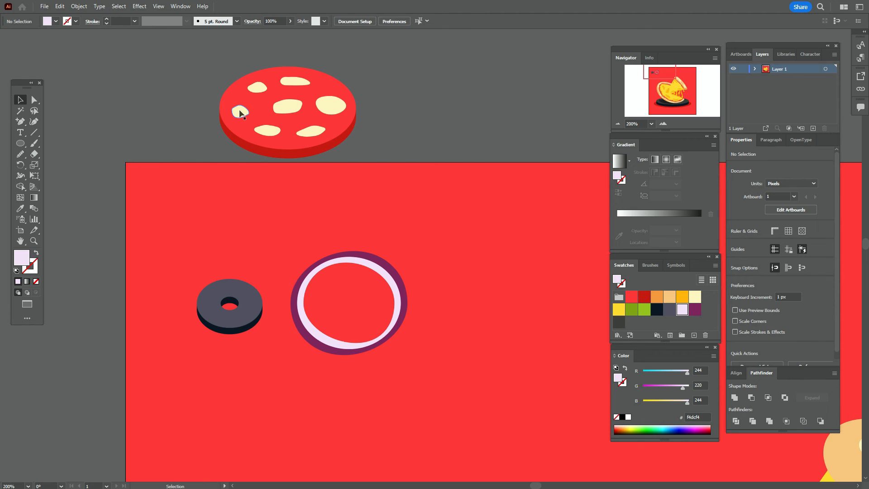
Step: Draw a circle about 42 px wide filled with 90c010 and place an overlapping copy about 32 px to its right
click(645, 309)
drag(20, 145, 54, 166)
drag(448, 206, 519, 238)
key(v)
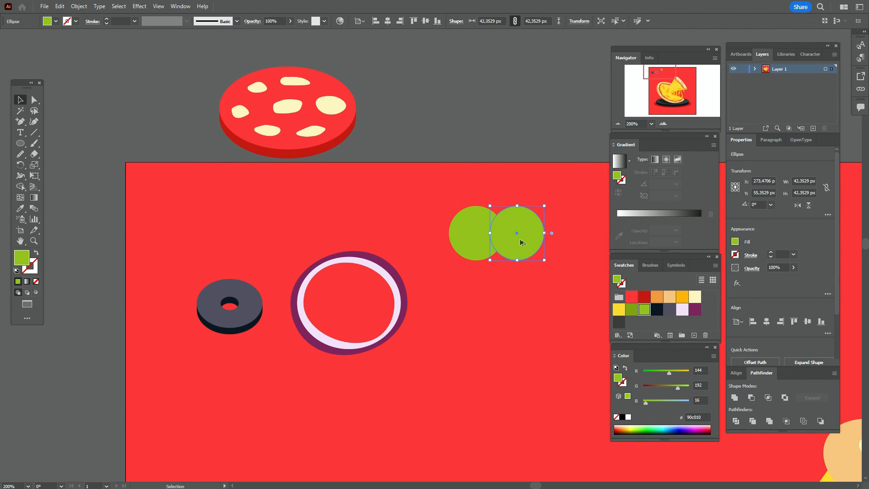
click(490, 158)
Step: Draw a green rectangle about 32 by 41 px centred below the two circles, overlapping their lower halves
drag(27, 150, 59, 142)
drag(477, 240, 517, 293)
click(20, 100)
click(346, 162)
Step: Unite the two green circles and the rectangle into one shape
click(499, 266)
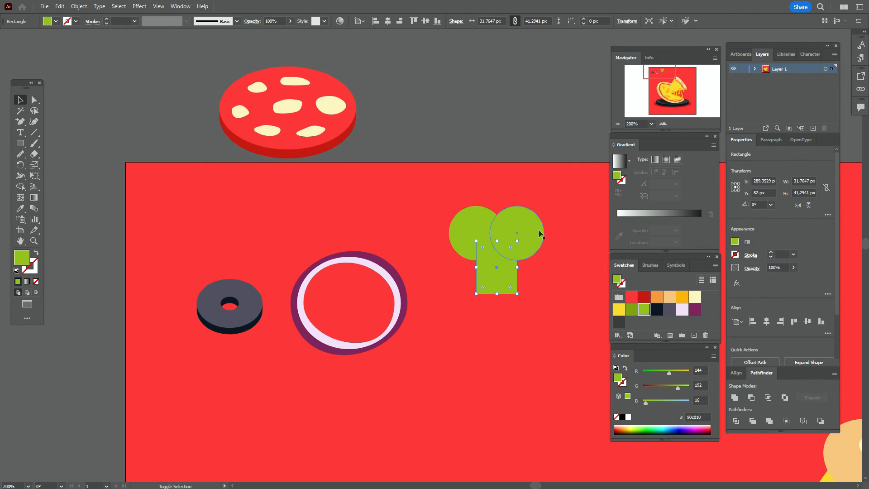
click(459, 229)
shift+click(528, 229)
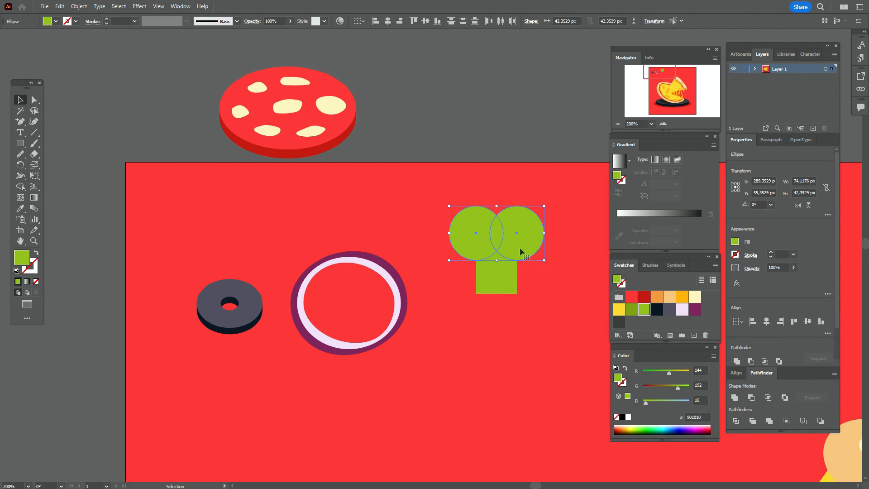
click(734, 398)
click(506, 282)
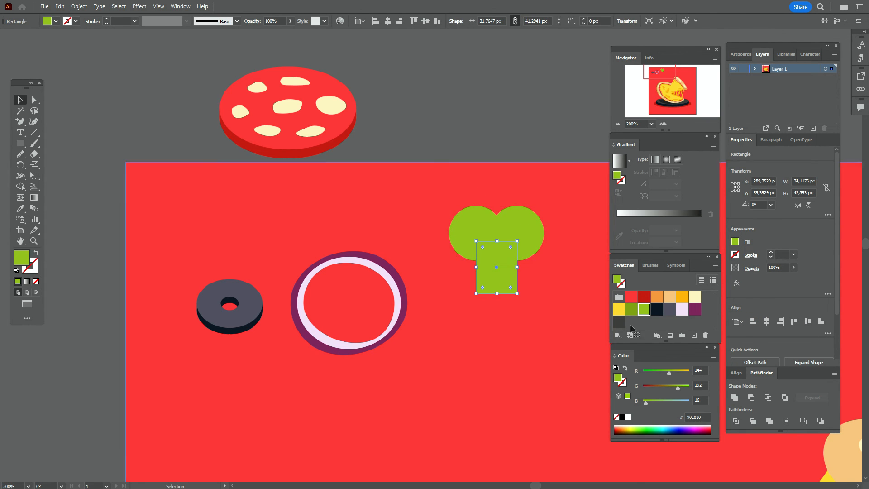
shift+click(526, 241)
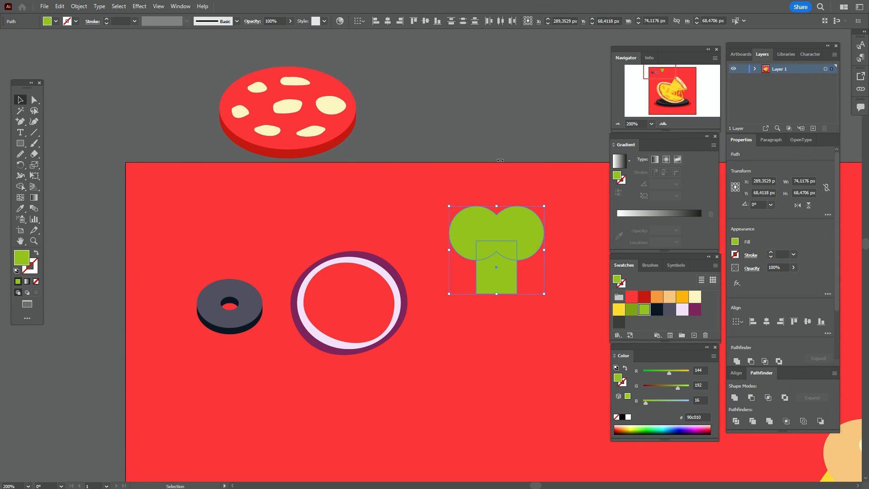
click(505, 179)
click(507, 270)
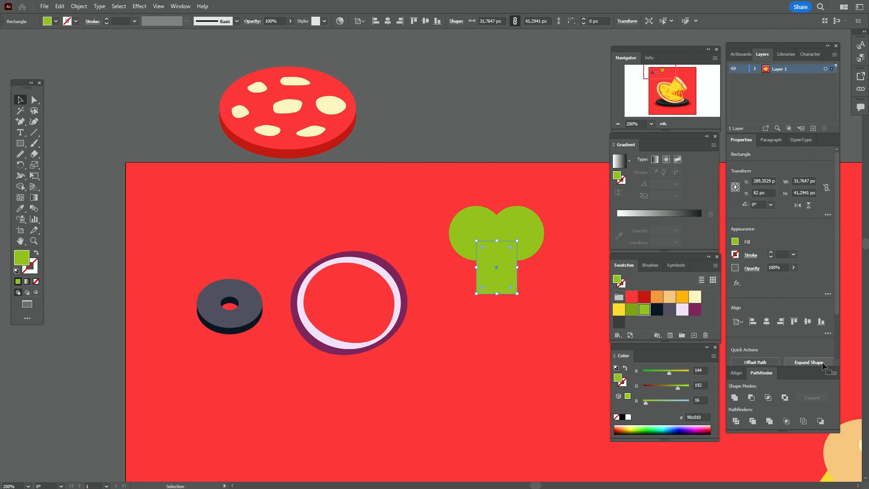
shift+click(535, 257)
click(734, 396)
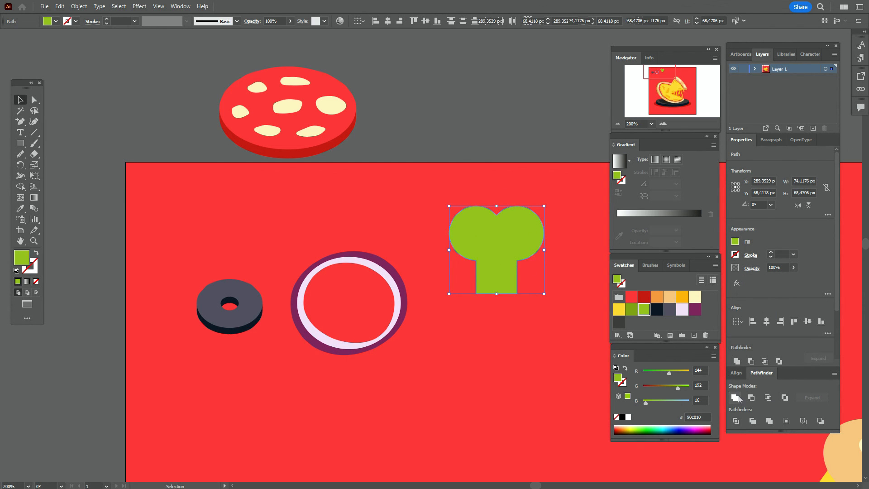
Step: Round the two bottom corners of the green shape's stem to a radius of about 15 px
click(34, 100)
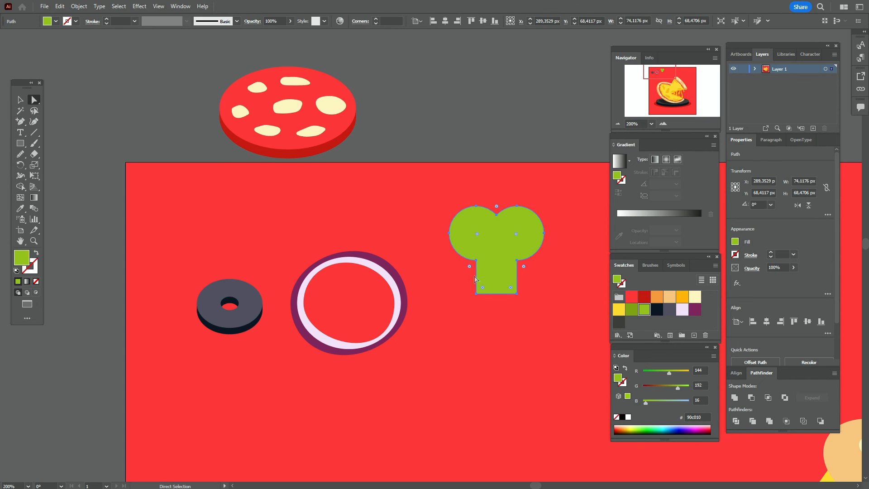
click(447, 170)
click(476, 293)
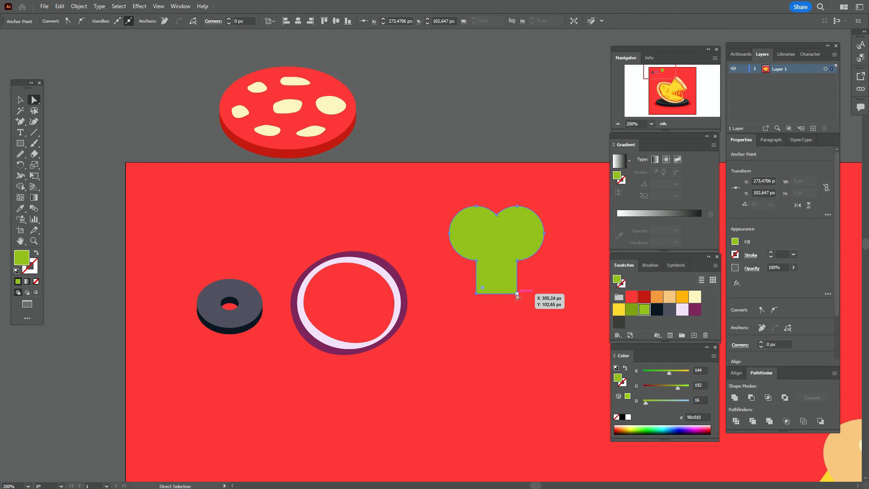
drag(489, 285, 496, 277)
key(ctrl+z)
click(477, 293)
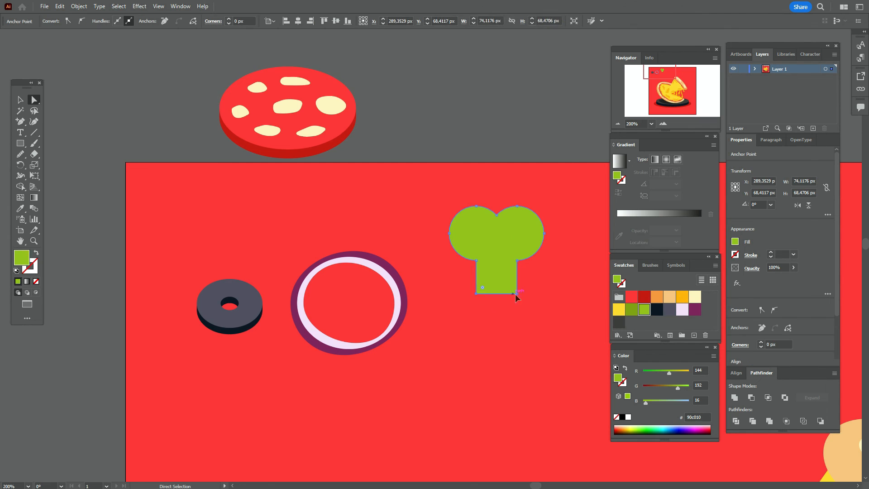
drag(482, 288, 503, 286)
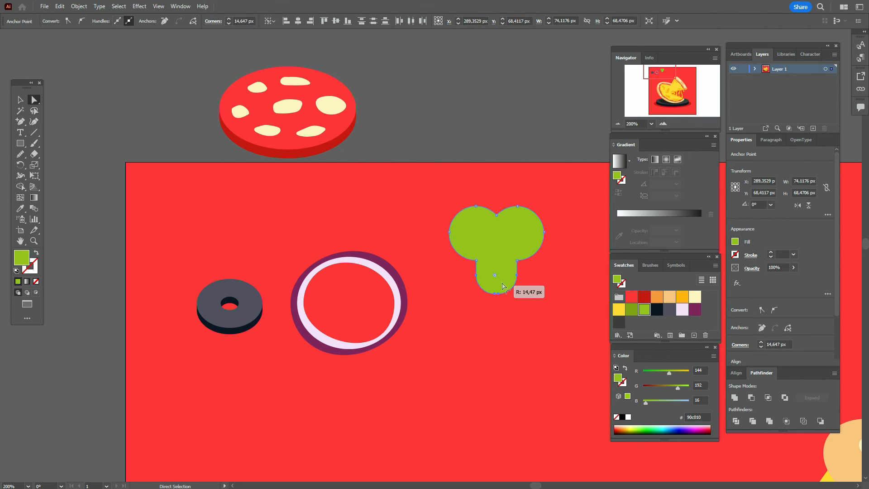
Step: Round the two concave corners where the green stem meets the circles to about 11.58 px
click(476, 260)
shift+click(517, 260)
drag(530, 269, 531, 273)
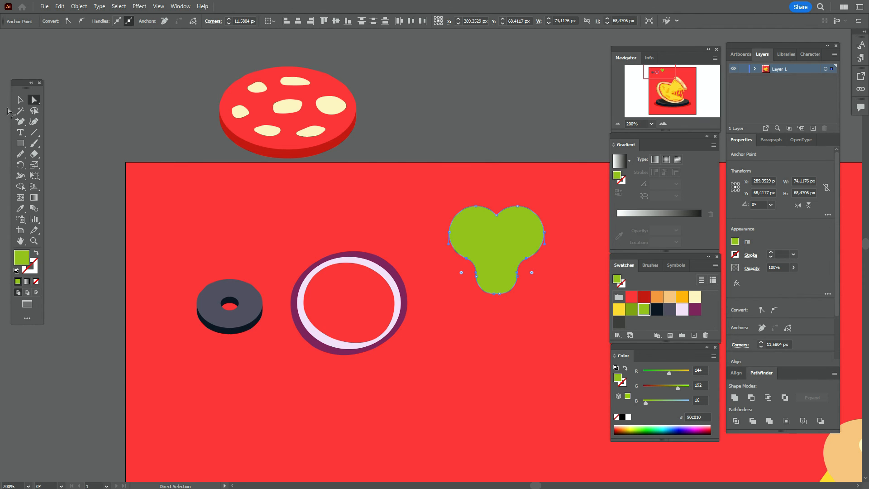
click(20, 99)
Step: Round the notch between the green shape's two upper lobes and move the whole shape nearer the onion ring
click(544, 209)
click(531, 230)
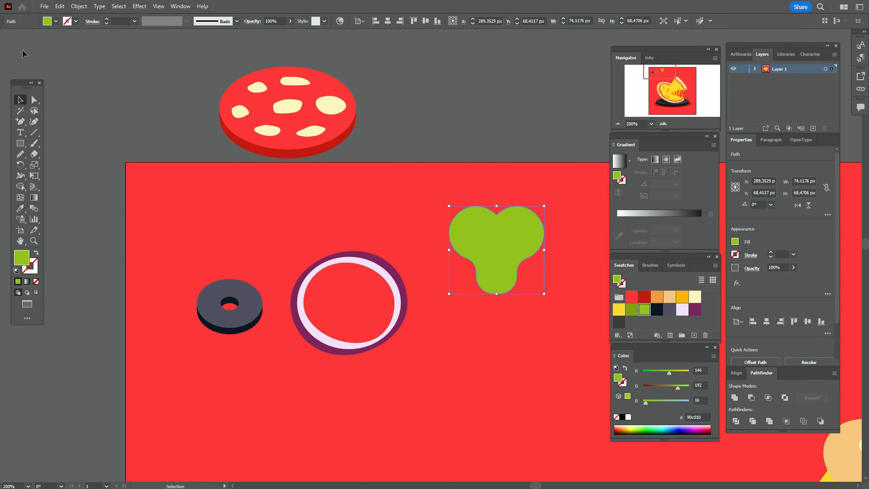
click(34, 100)
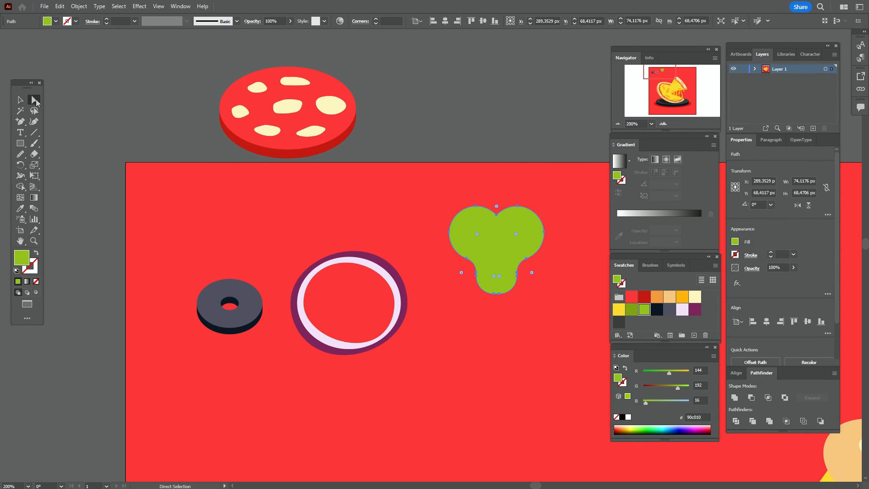
click(497, 207)
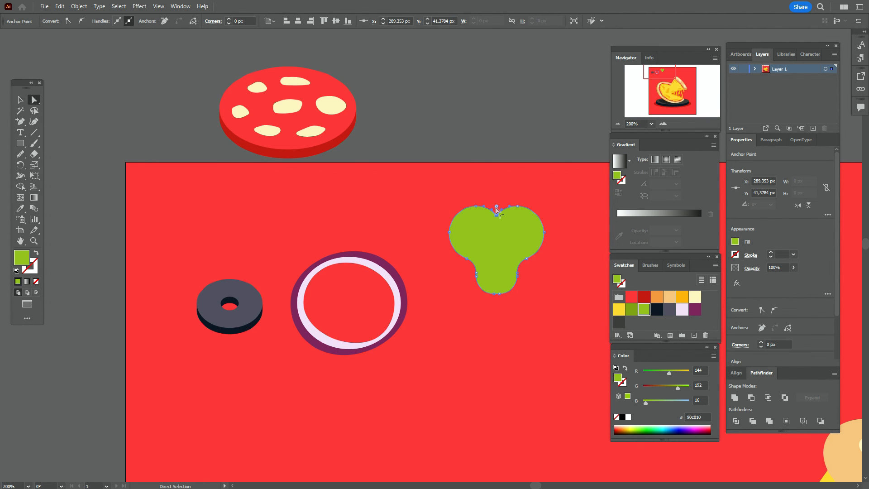
click(21, 100)
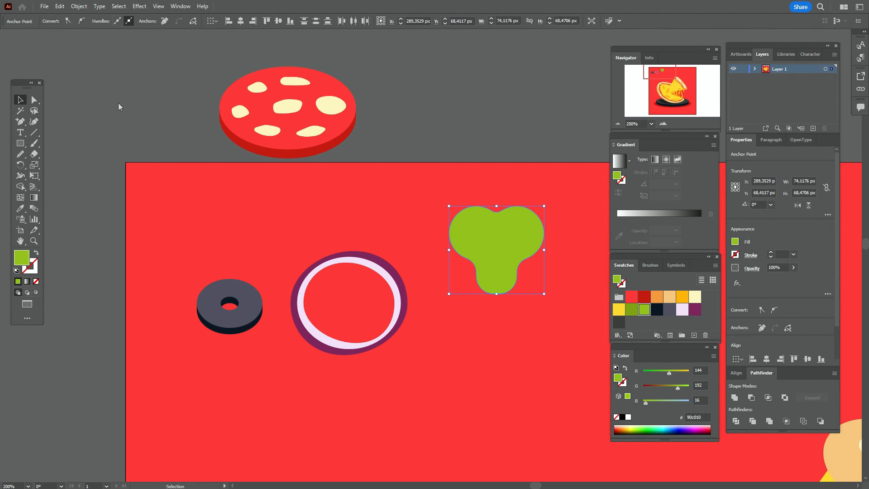
click(119, 104)
drag(525, 252, 491, 261)
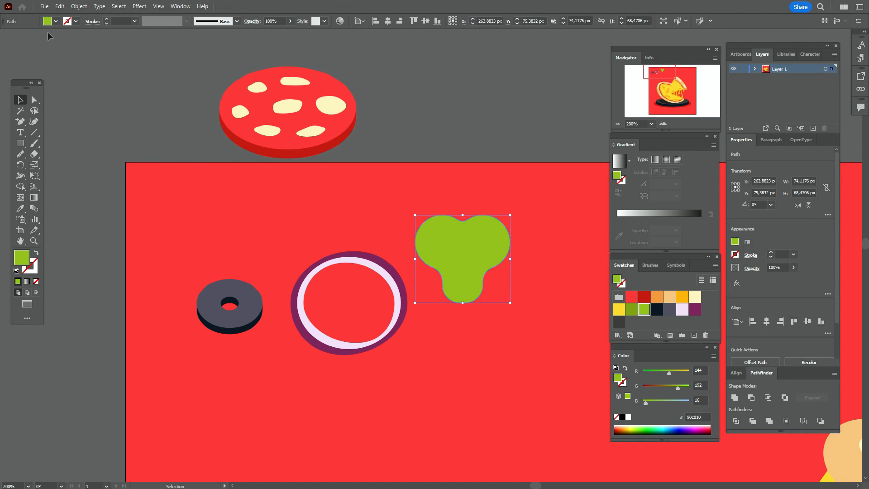
Step: Offset the green shape's path by -7 px and exclude the inner shape from the outer one to form a hollow ring
click(79, 6)
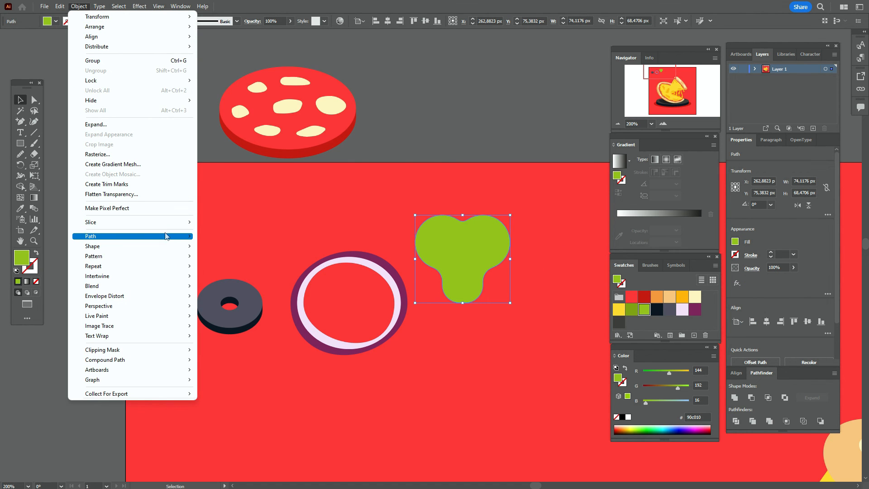
mouse_move(167, 236)
click(267, 271)
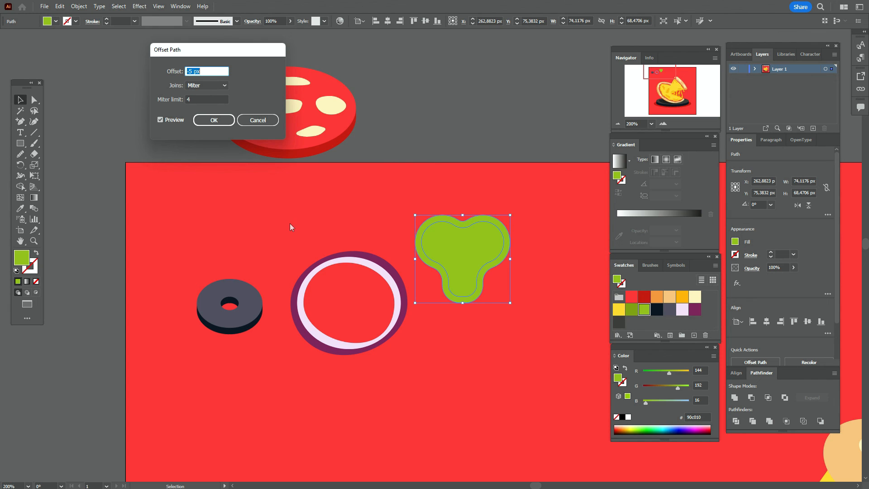
text(-7)
click(214, 120)
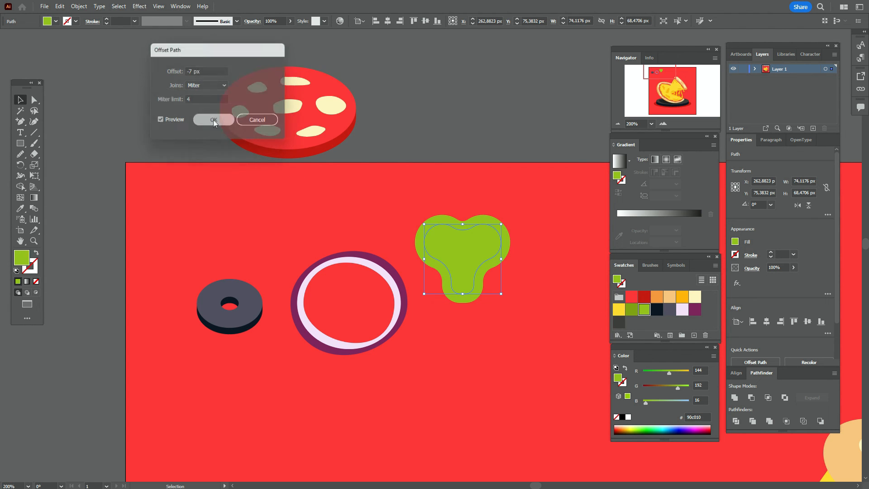
shift+click(509, 261)
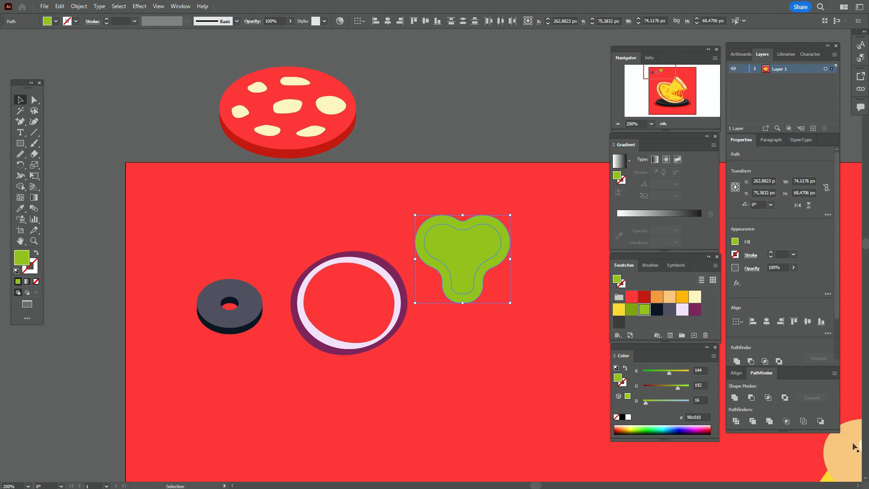
click(786, 400)
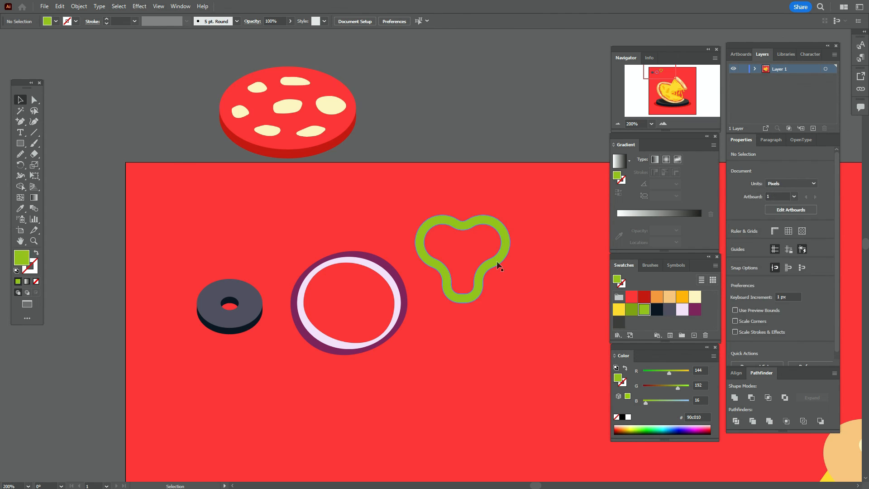
Step: Send one copy of the green ring to the back and shift it 3 px left and 1 px down
key(v)
right_click(499, 264)
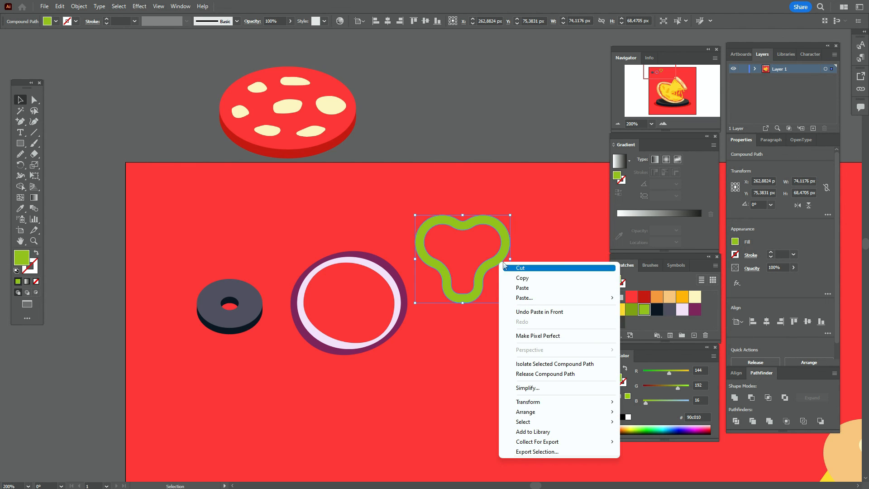
click(660, 432)
key(Left)
key(Left)
key(Left)
key(Down)
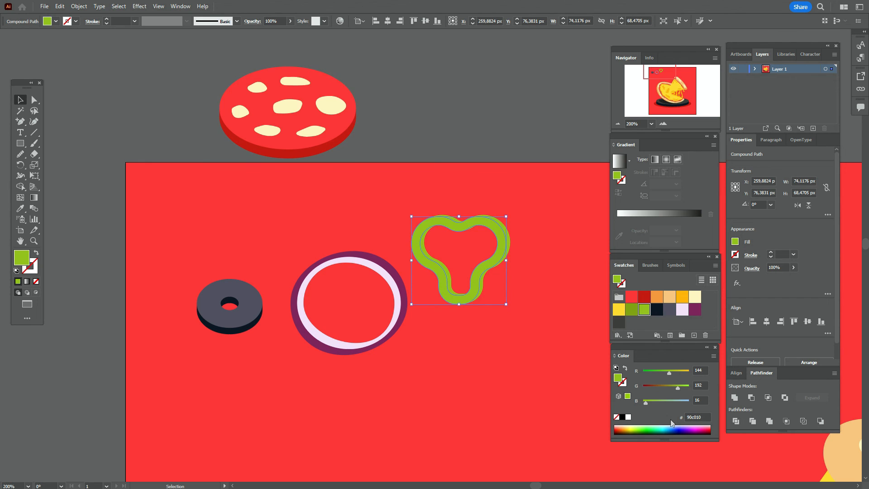
Step: Fill the rear green ring with the darker green 7ca00a and nudge it another 1 px left and 1 px down
click(632, 310)
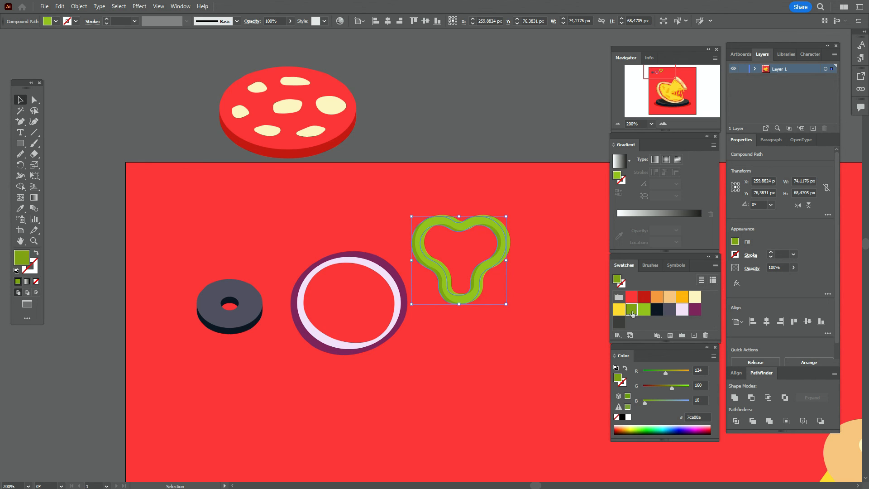
key(Left)
key(Down)
click(492, 108)
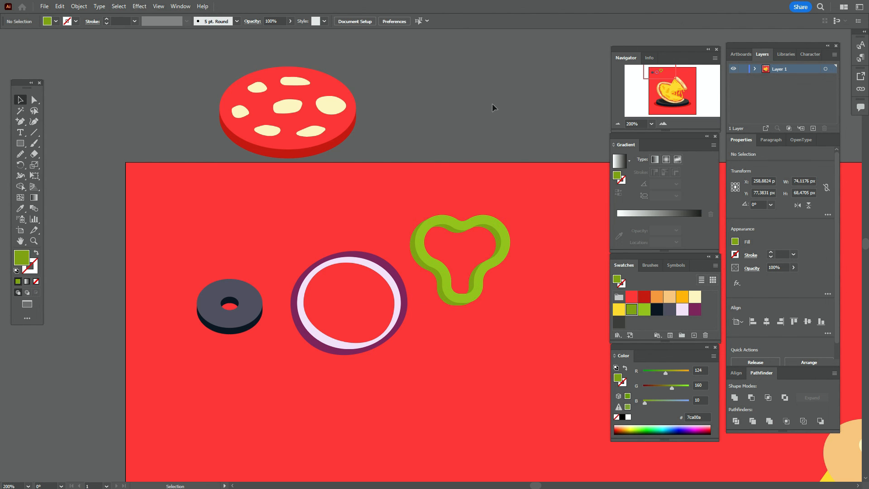
Step: Group the light and dark green rings into one pepper topping
key(ctrl+z)
key(ctrl+z)
key(ctrl+z)
key(ctrl+z)
key(ctrl+z)
key(ctrl+z)
key(ctrl+z)
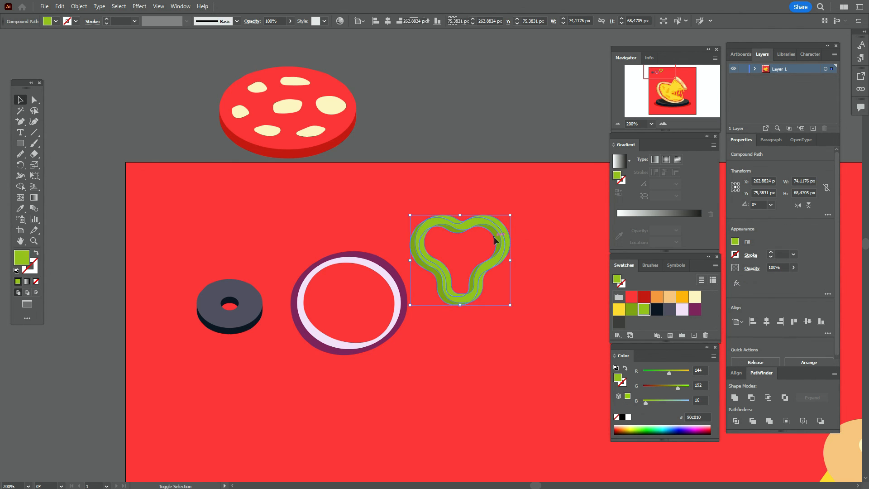
right_click(494, 240)
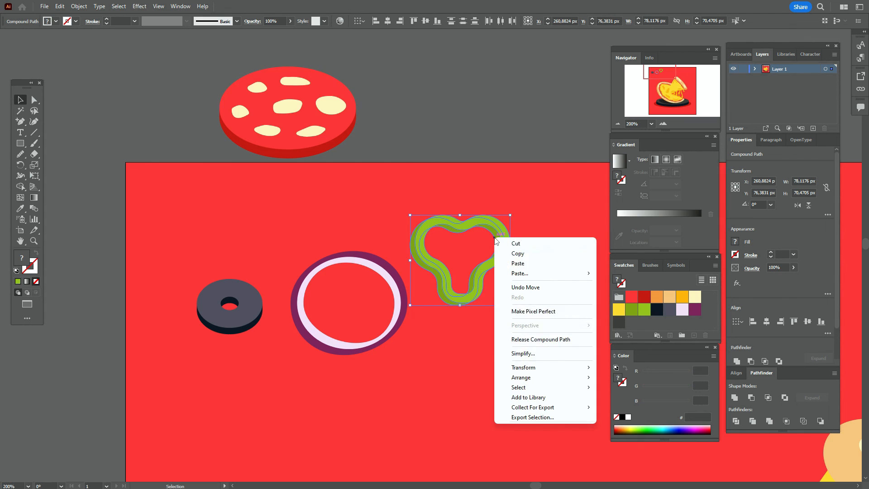
click(84, 6)
click(88, 61)
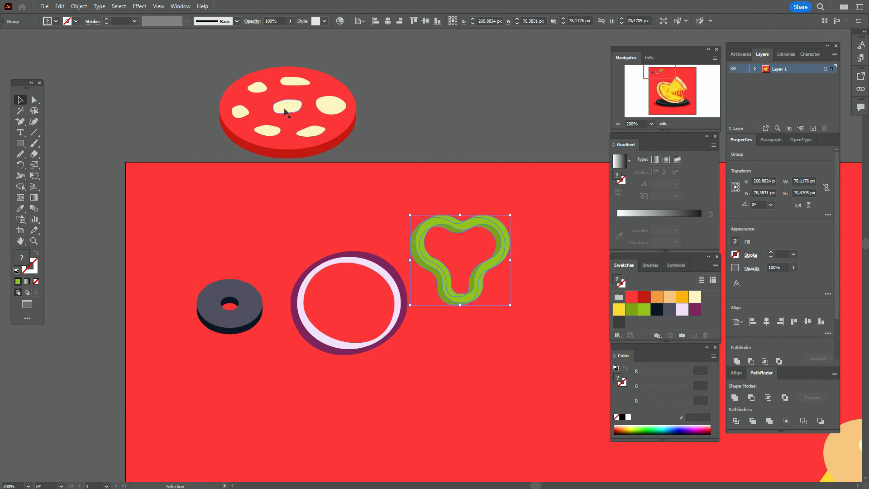
Step: Place two tilted salami slices on the main pizza, one near its upper crust and one at the lifted slice's left edge
click(286, 111)
click(351, 123)
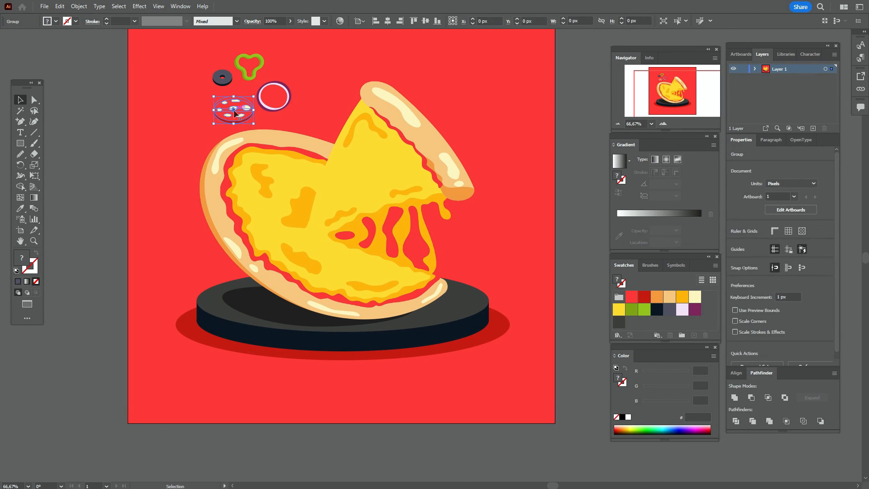
drag(249, 131, 305, 200)
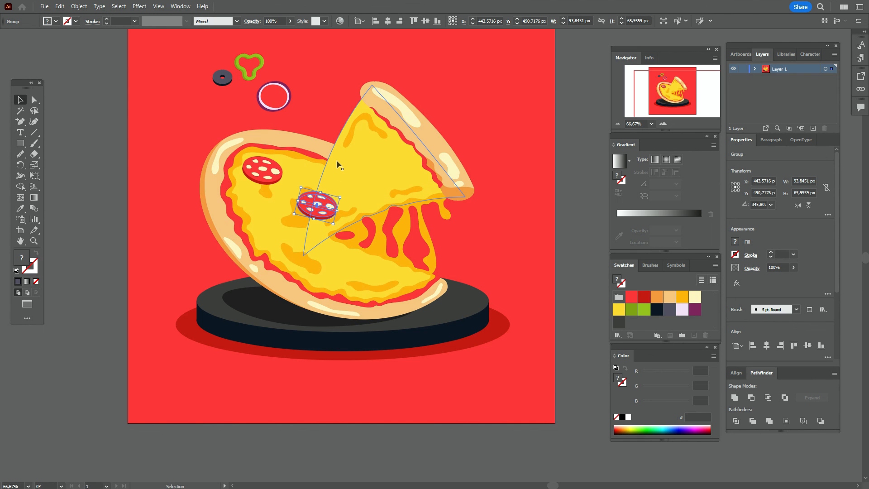
Step: Bring the lifted slice's crust, sauce, cheese, highlights and stretching cheese to the front, over the salami
click(362, 133)
shift+click(409, 113)
shift+click(436, 136)
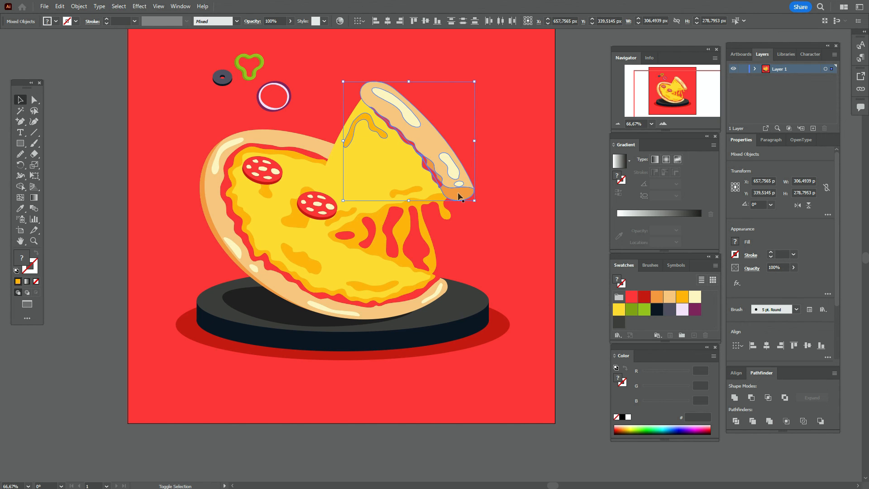
shift+click(365, 176)
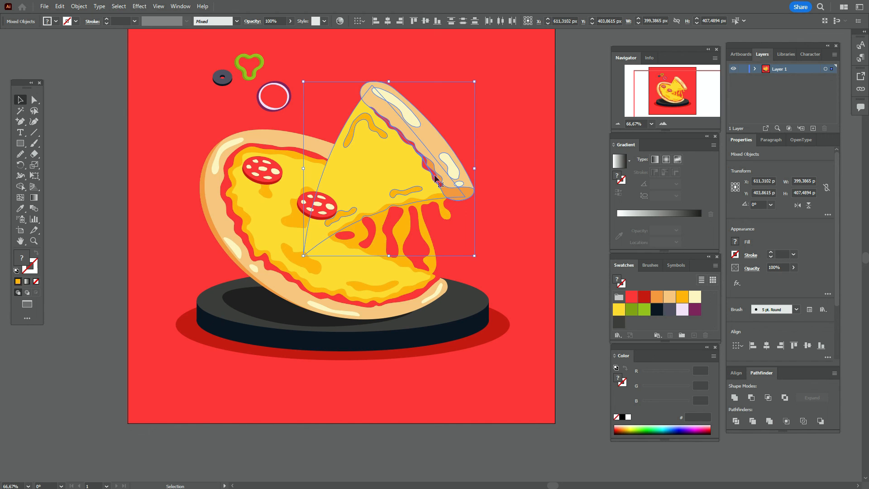
shift+click(445, 214)
right_click(509, 203)
mouse_move(579, 352)
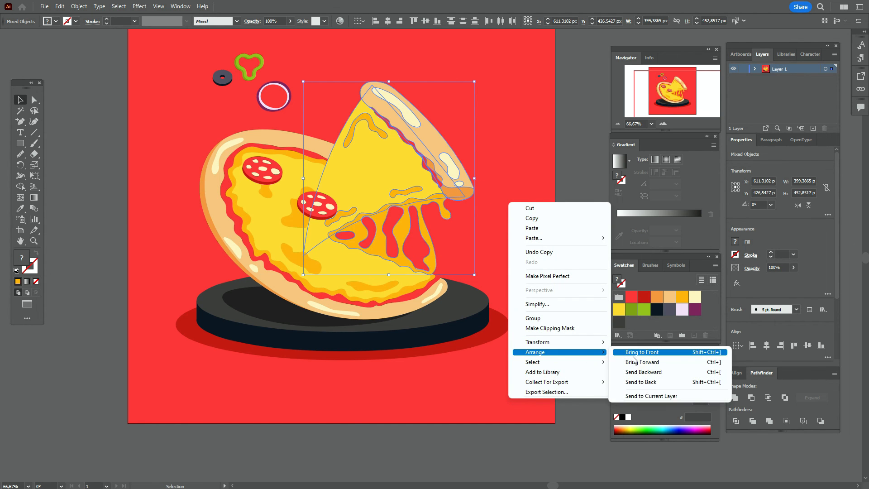
click(633, 353)
click(564, 218)
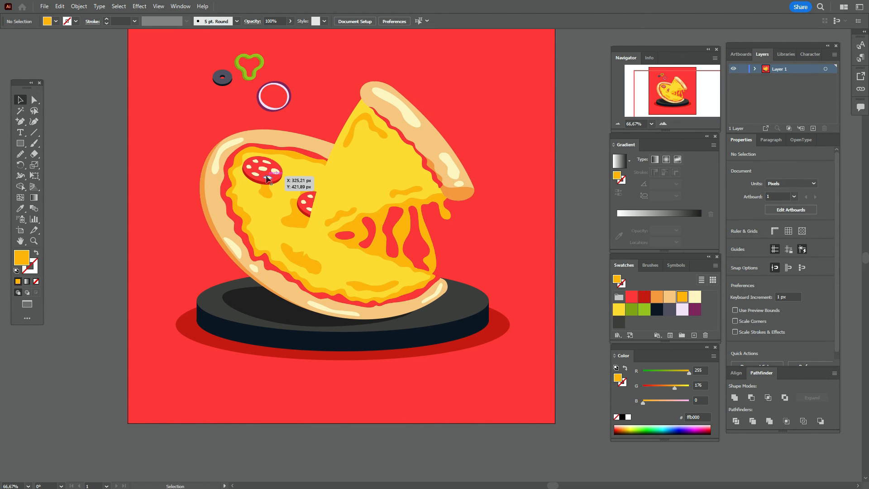
Step: Distribute tilted salami copies along the main pizza and put two more on the lifted slice
drag(266, 176, 343, 280)
click(304, 260)
shift+click(380, 177)
click(572, 221)
click(264, 172)
shift+click(278, 227)
shift+click(332, 274)
shift+click(306, 205)
drag(305, 206, 313, 205)
drag(264, 176, 275, 173)
drag(273, 225, 270, 222)
drag(320, 266, 368, 272)
alt+drag(369, 272, 373, 187)
alt+drag(343, 196, 359, 191)
Step: Place olive copies between the salami on the main pizza and on the lifted slice, arranging their stacking order
click(281, 104)
drag(222, 80, 295, 186)
drag(289, 201, 340, 260)
drag(350, 252, 341, 177)
right_click(404, 176)
click(584, 322)
Step: Scatter tilted green pepper rings over the main pizza and the lifted slice, arranging their stacking order
click(266, 101)
drag(255, 78, 299, 190)
drag(312, 195, 317, 187)
alt+drag(304, 178, 277, 233)
drag(289, 239, 420, 184)
right_click(363, 194)
click(541, 339)
Step: Spread onion ring copies over the toppings on the main pizza and the lifted slice, arranging their stacking order
key(ctrl+shift+a)
alt+drag(264, 108, 256, 188)
right_click(256, 190)
click(435, 350)
drag(283, 161, 276, 167)
drag(272, 186, 351, 281)
alt+drag(350, 280, 388, 288)
drag(347, 285, 384, 169)
drag(363, 194, 369, 193)
drag(375, 151, 371, 146)
Step: Delete the leftover original onion ring above the pizza
click(279, 113)
click(278, 111)
key(Delete)
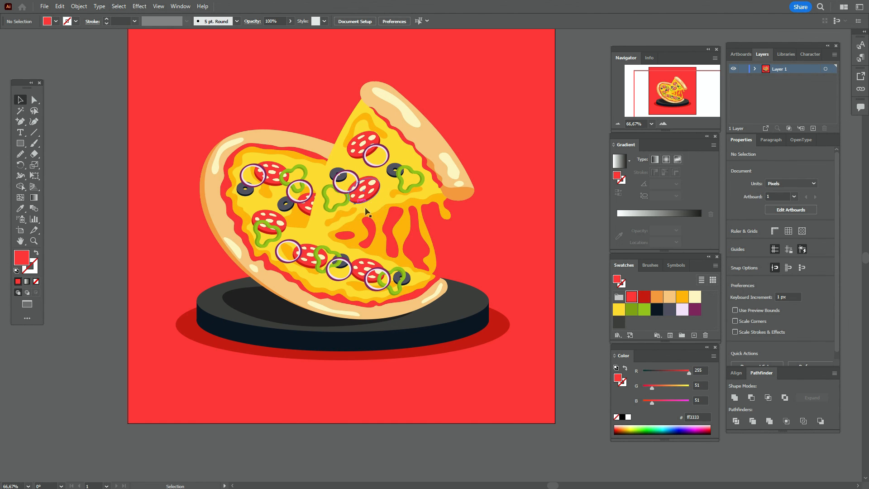
Step: Add the text PIZZA in the CCMonsterMashWorn font in an area about 792 by 327 px above the pizza
click(21, 133)
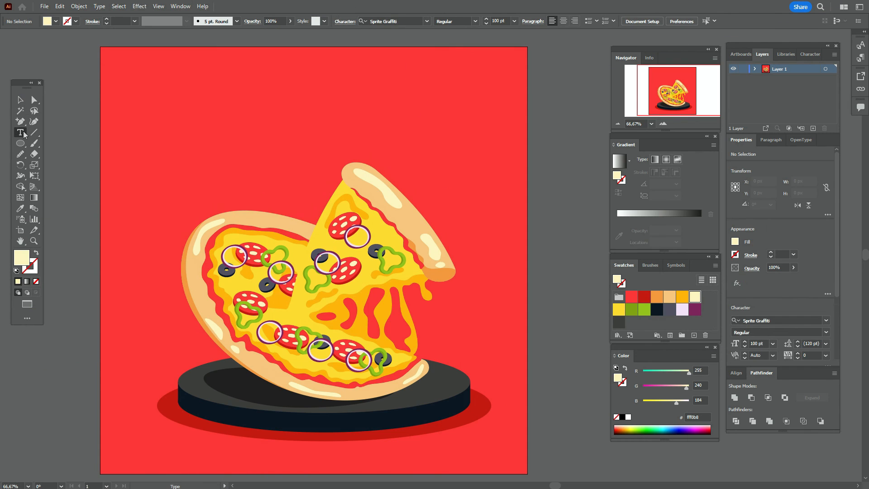
drag(175, 74, 509, 210)
click(825, 320)
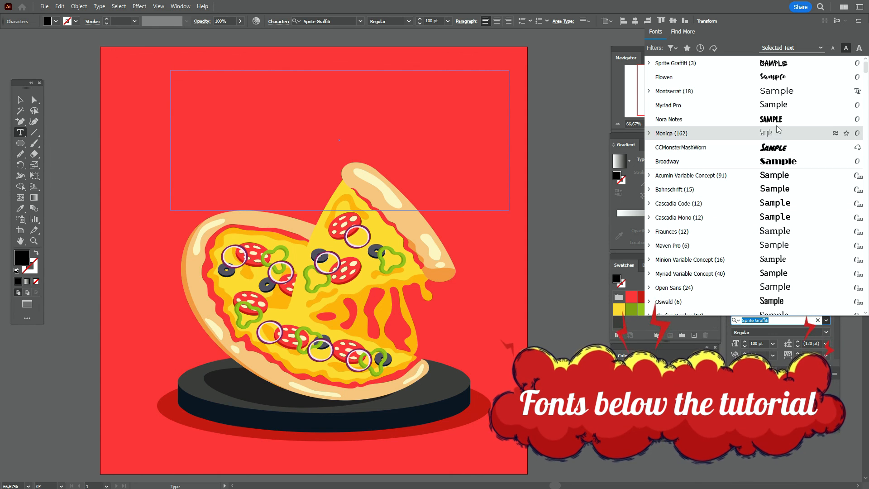
click(777, 148)
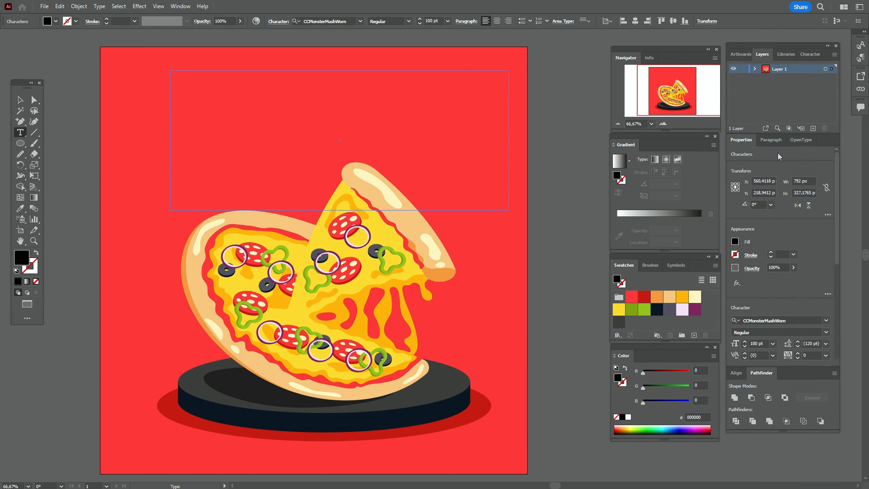
text(PIZZA)
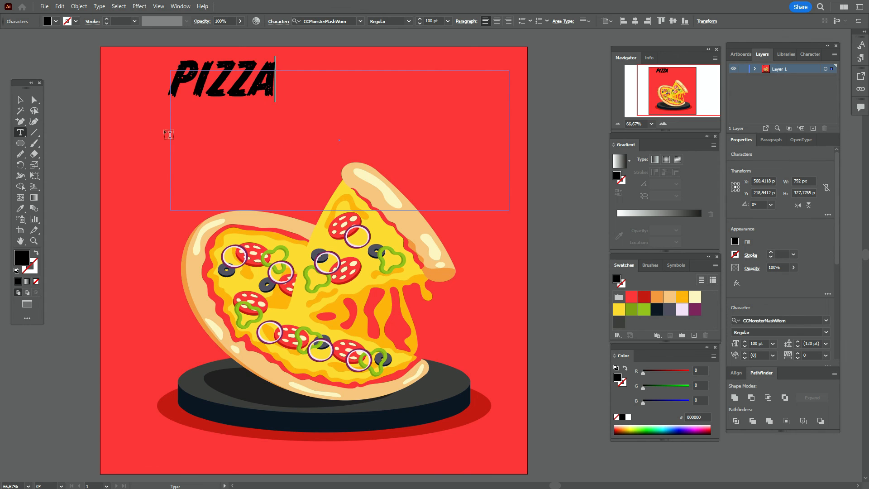
Step: Add the text DELICIOUS in a second text area about 543 by 130 px just below PIZZA
ctrl+click(271, 136)
drag(149, 114, 382, 171)
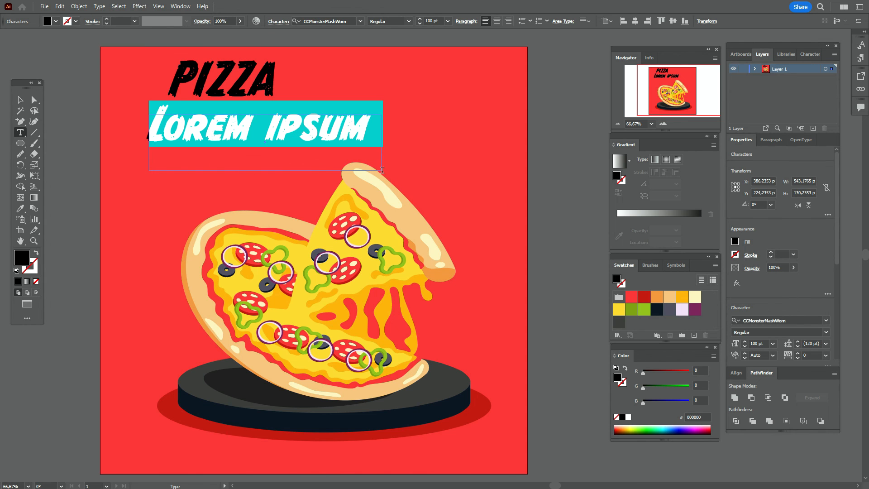
text(DELICIOUS)
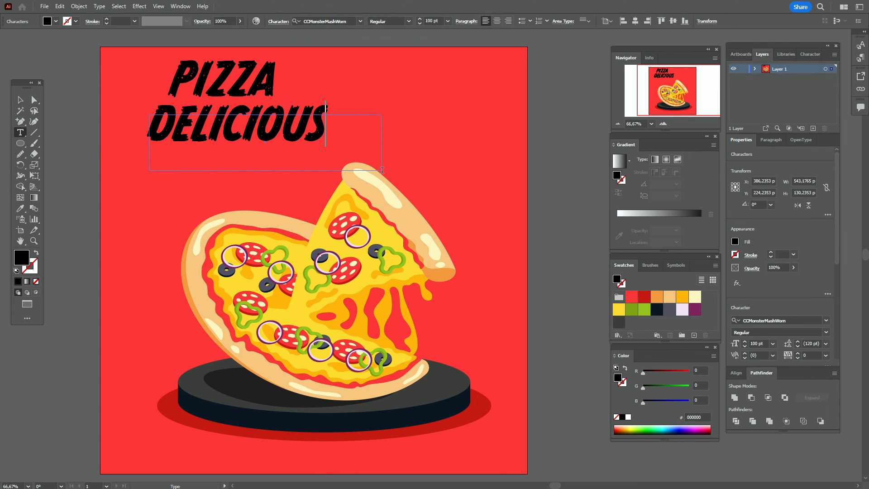
key(Escape)
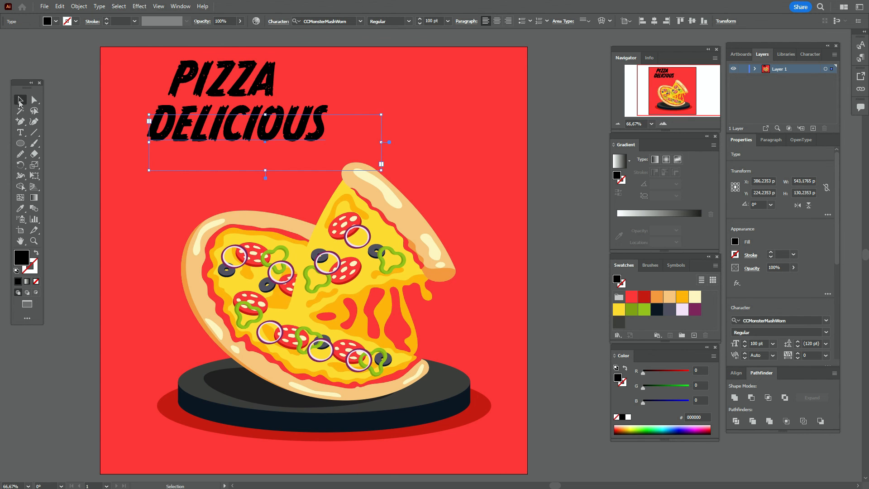
Step: Arrange DELICIOUS above PIZZA over the illustration and fill PIZZA with the pale cream swatch
drag(264, 86, 239, 183)
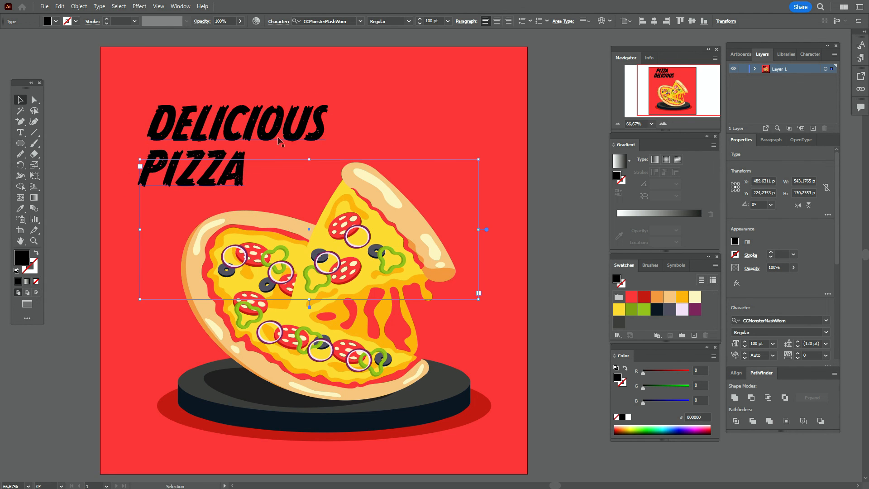
drag(249, 126, 280, 100)
drag(223, 174, 270, 174)
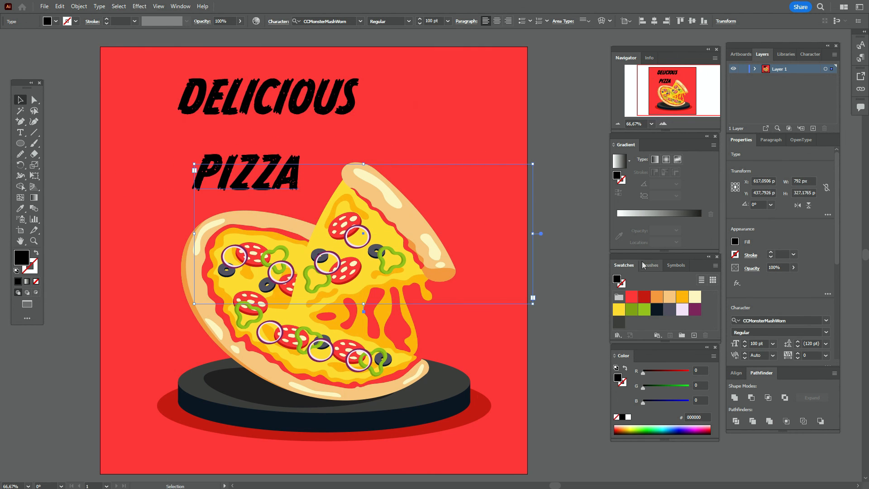
click(694, 297)
Step: Set the DELICIOUS text to the Broadway font and widen its text area to about 737 px so the word fits on one line
click(310, 114)
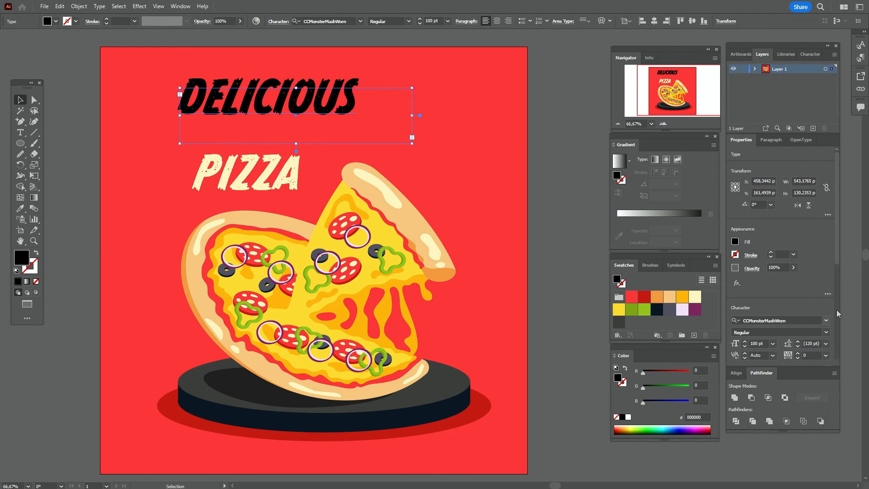
click(825, 321)
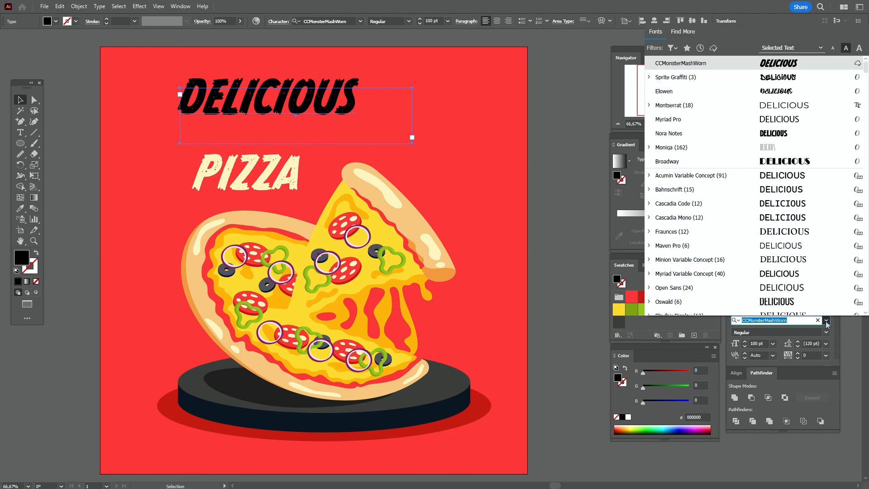
click(796, 162)
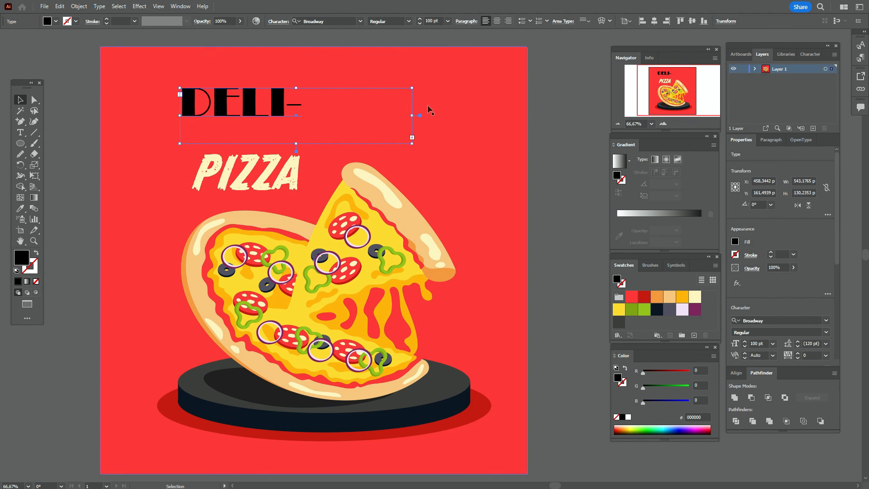
drag(412, 117, 489, 124)
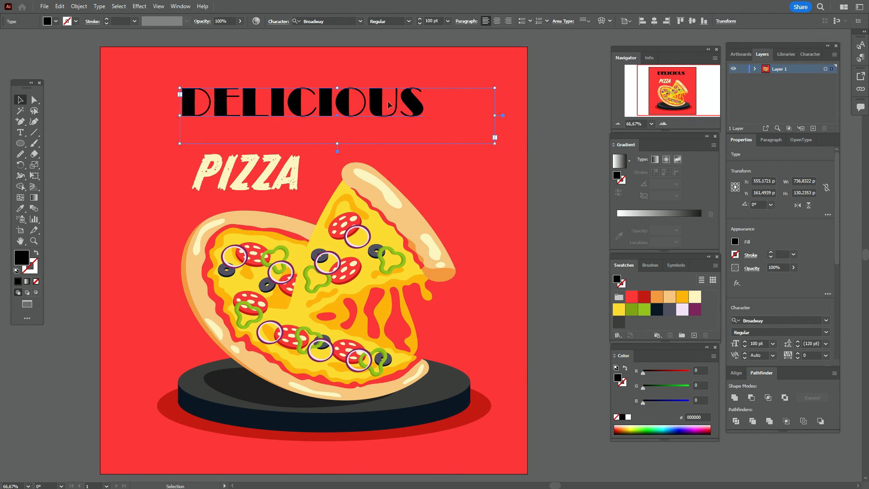
Step: Convert the DELICIOUS and PIZZA texts to outlines
right_click(390, 102)
click(433, 223)
click(292, 177)
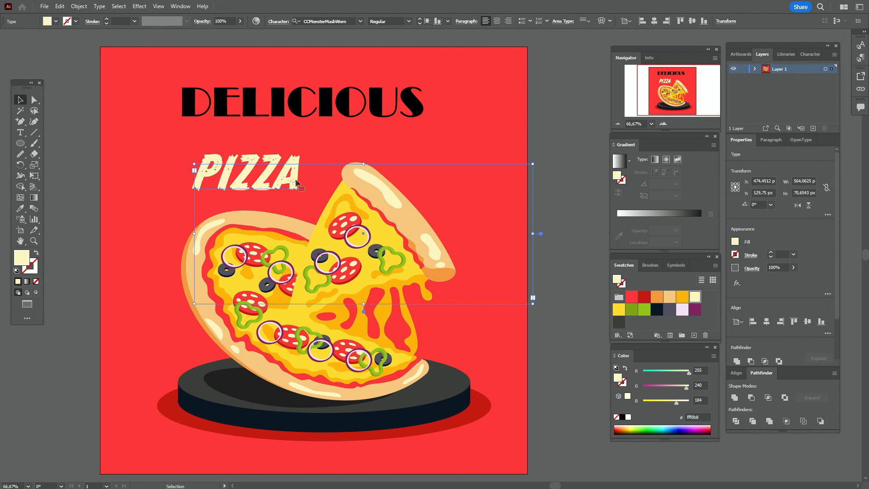
right_click(295, 180)
click(344, 302)
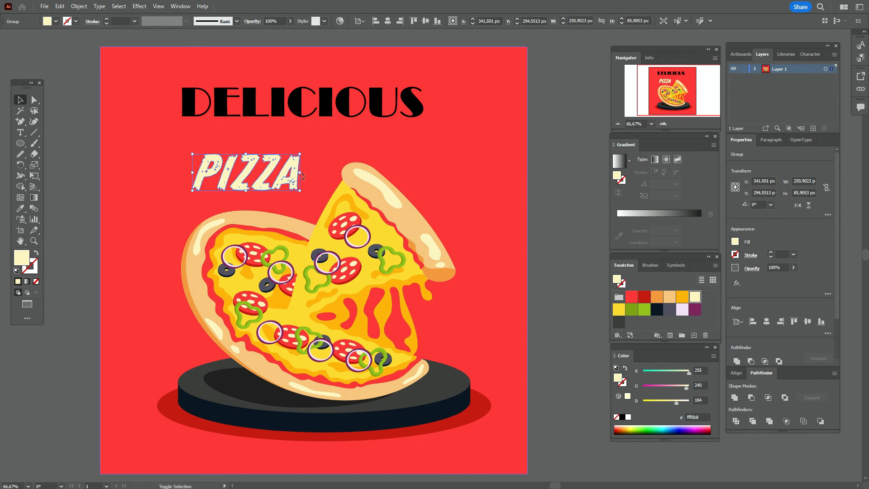
Step: Enlarge the outlined PIZZA lettering proportionally to about 608 by 208 px beneath DELICIOUS
drag(300, 173, 454, 180)
click(456, 184)
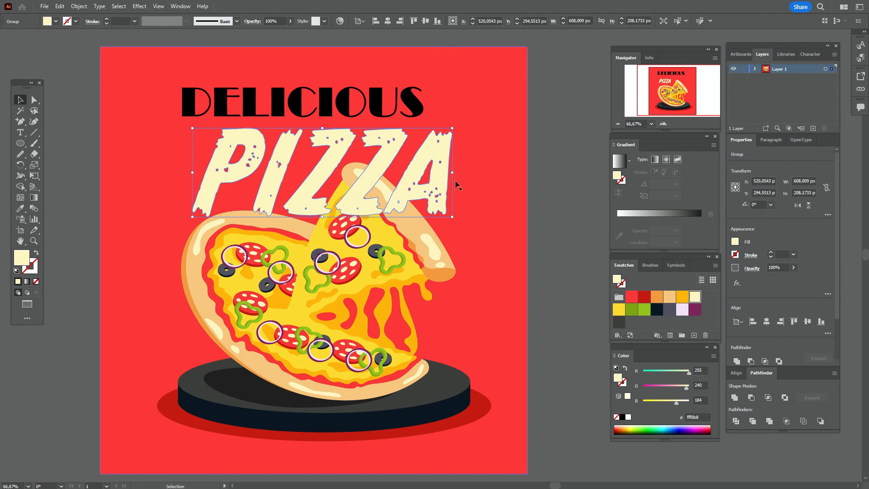
click(435, 182)
drag(458, 174, 457, 170)
key(ctrl+z)
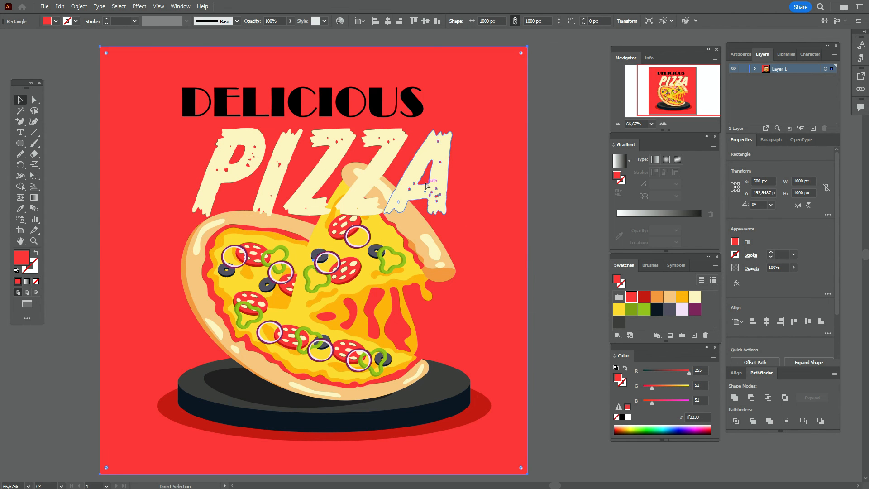
Step: Tilt the PIZZA lettering upward by about 12.6°, enlarge it across the poster and arrange it behind the pizza illustration
click(545, 186)
click(439, 195)
drag(455, 177, 472, 141)
drag(438, 166, 414, 176)
shift+click(472, 194)
right_click(466, 206)
click(583, 350)
Step: Shrink the DELICIOUS lettering, fill it with the pale cream swatch and place it centred above PIZZA
click(411, 102)
drag(424, 102, 403, 102)
click(545, 186)
click(375, 103)
click(694, 297)
click(350, 136)
drag(313, 224, 317, 243)
mouse_move(362, 107)
mouse_down()
mouse_move(355, 105)
mouse_move(363, 105)
mouse_up()
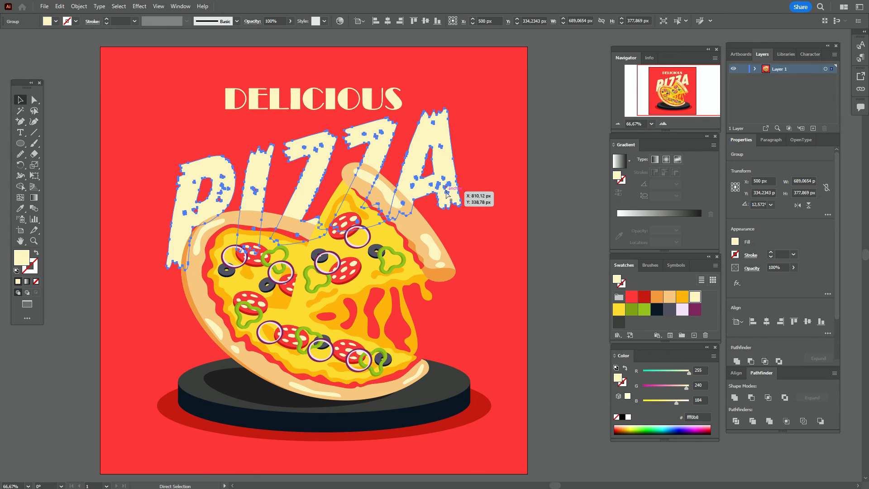
Step: Send the copy of PIZZA pasted in front one level backward, behind the original lettering
right_click(446, 193)
mouse_move(561, 352)
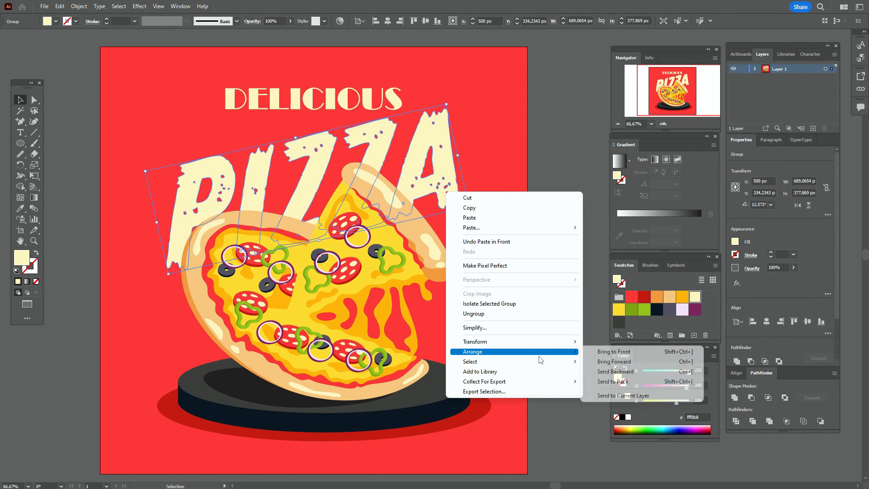
click(604, 371)
Step: Offset the PIZZA copy about 15 px right and 13 px down, and fill it with the dark red swatch (R=199 G=24 B=14) as a shadow
key(shift+Right)
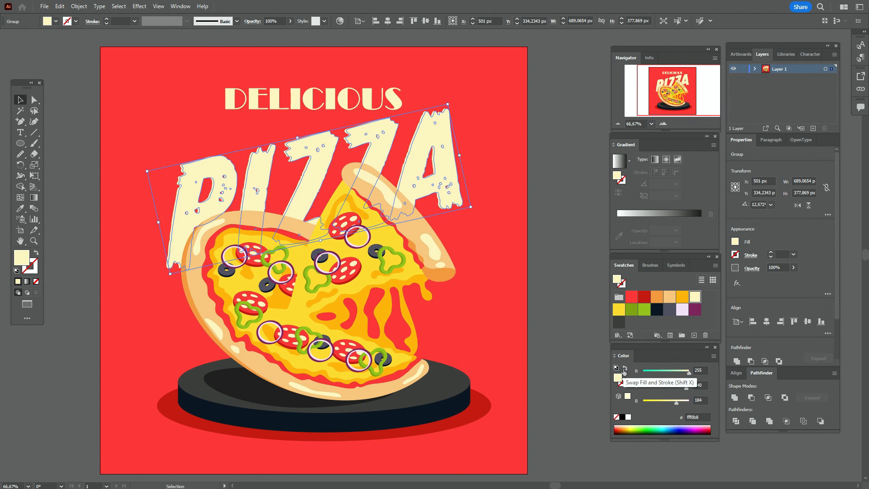
key(Down)
key(Down)
key(Down)
key(Down)
key(Down)
key(Down)
key(Down)
key(Down)
key(Down)
key(Down)
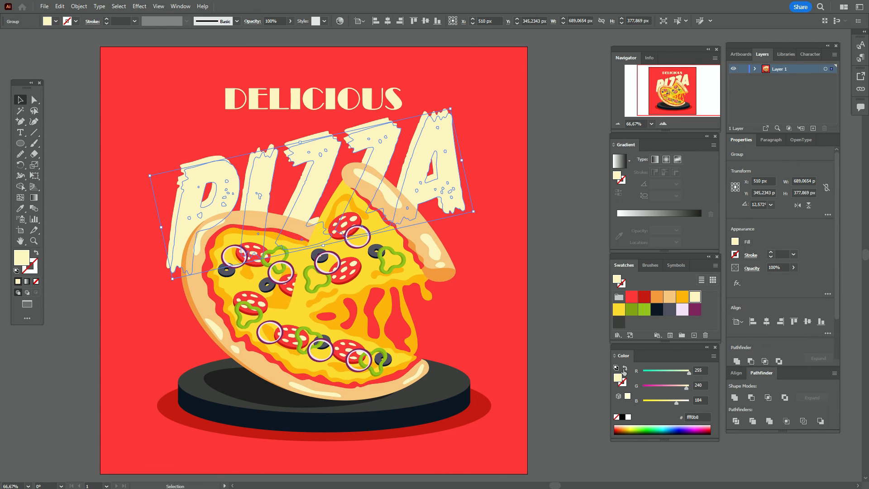
click(644, 296)
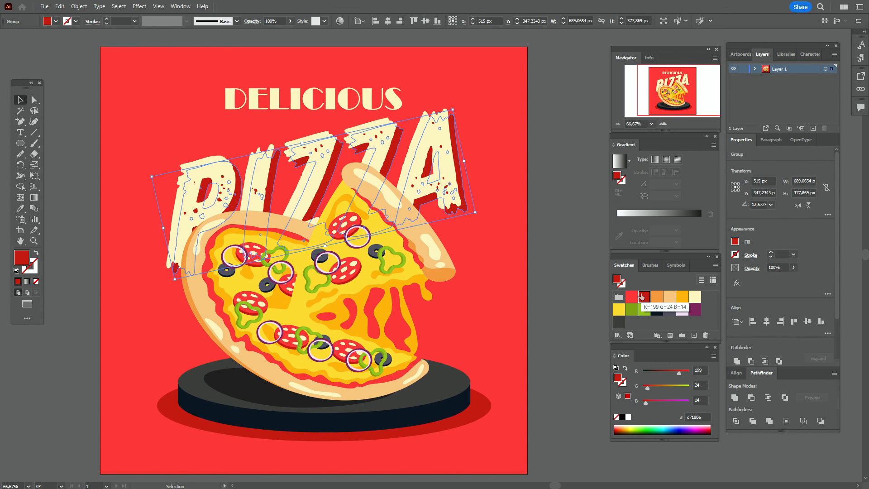
click(552, 234)
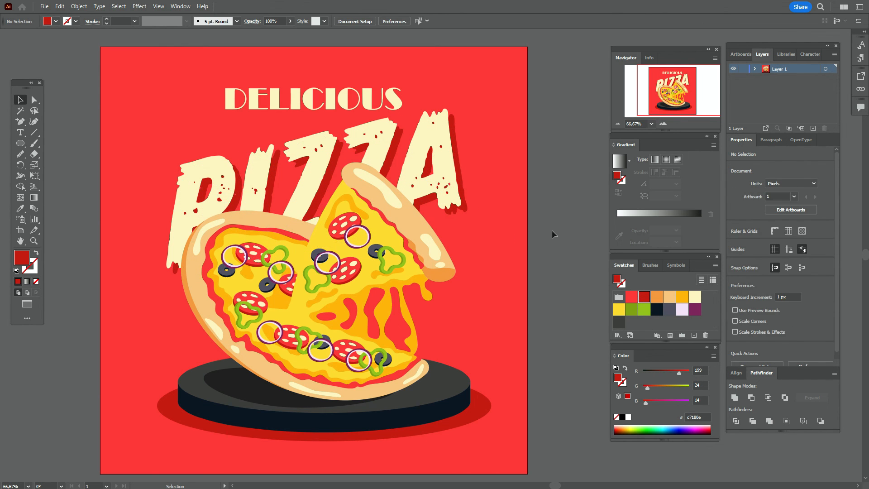